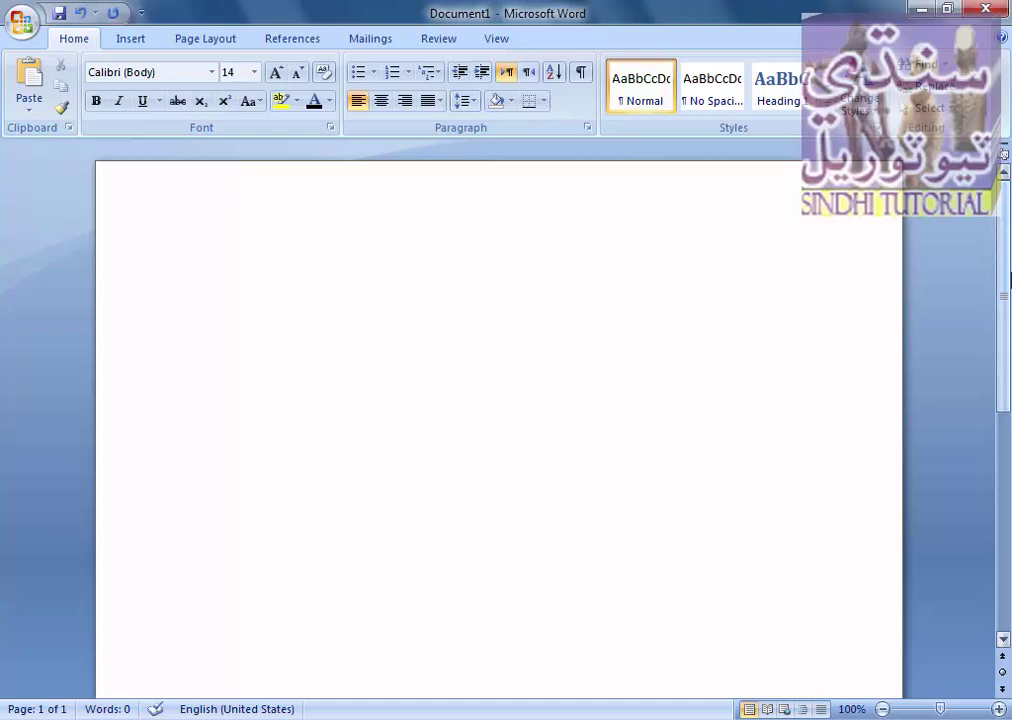
# - Insert a WordArt title reading 'CV' in the first WordArt style
pyautogui.scroll(-1, 1010, 280)
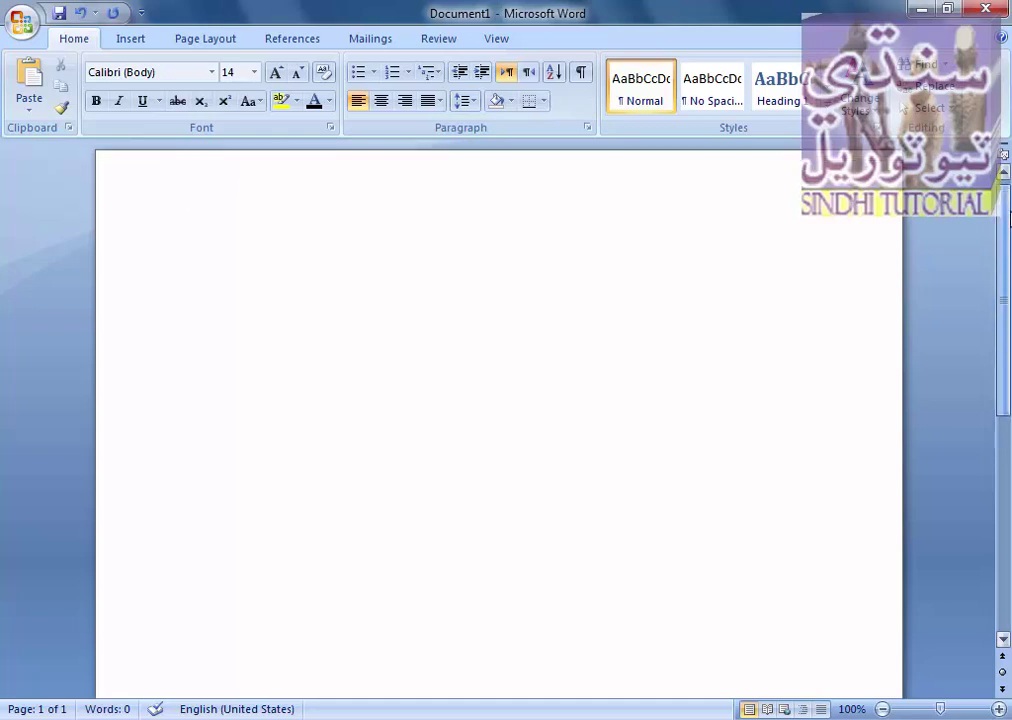
pyautogui.scroll(1, 1007, 218)
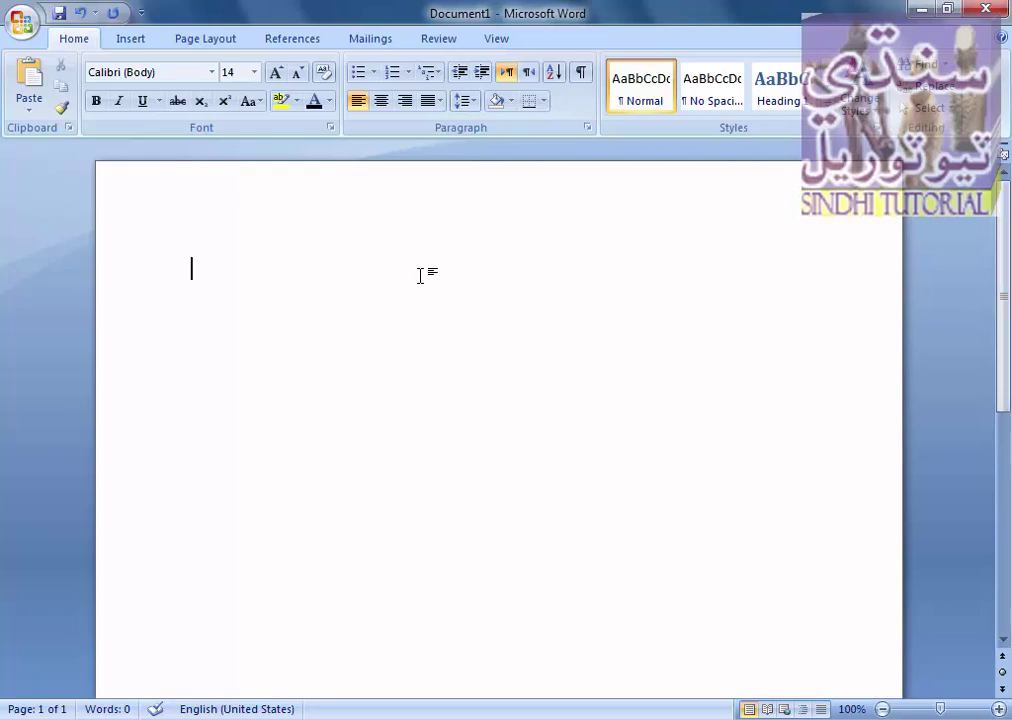
pyautogui.click(122, 37)
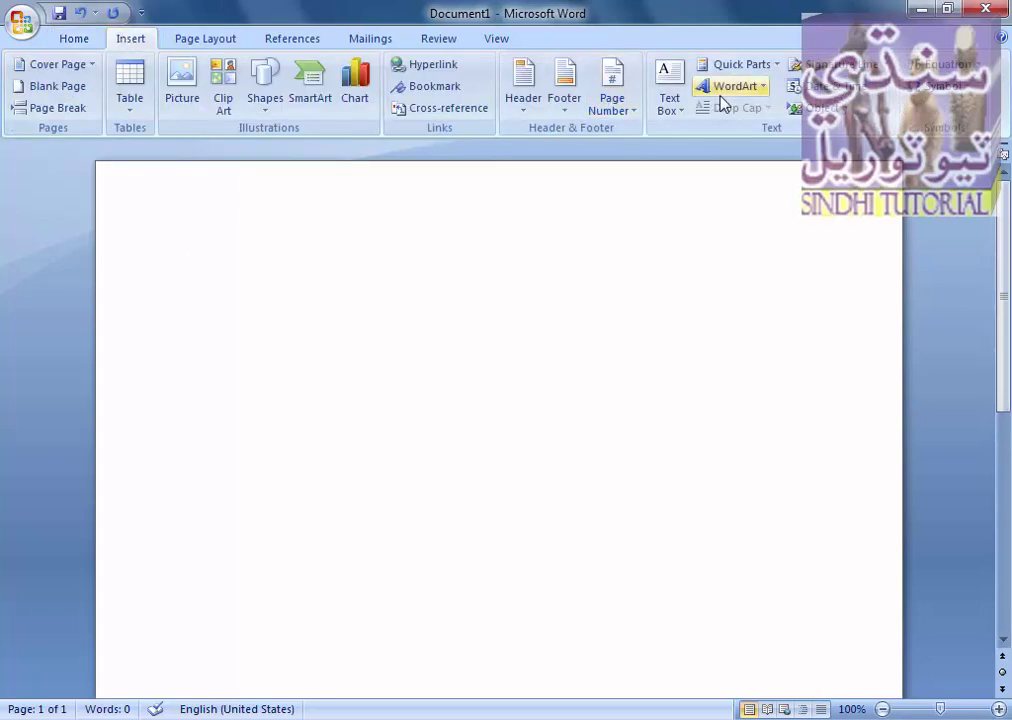
pyautogui.click(720, 97)
pyautogui.click(648, 136)
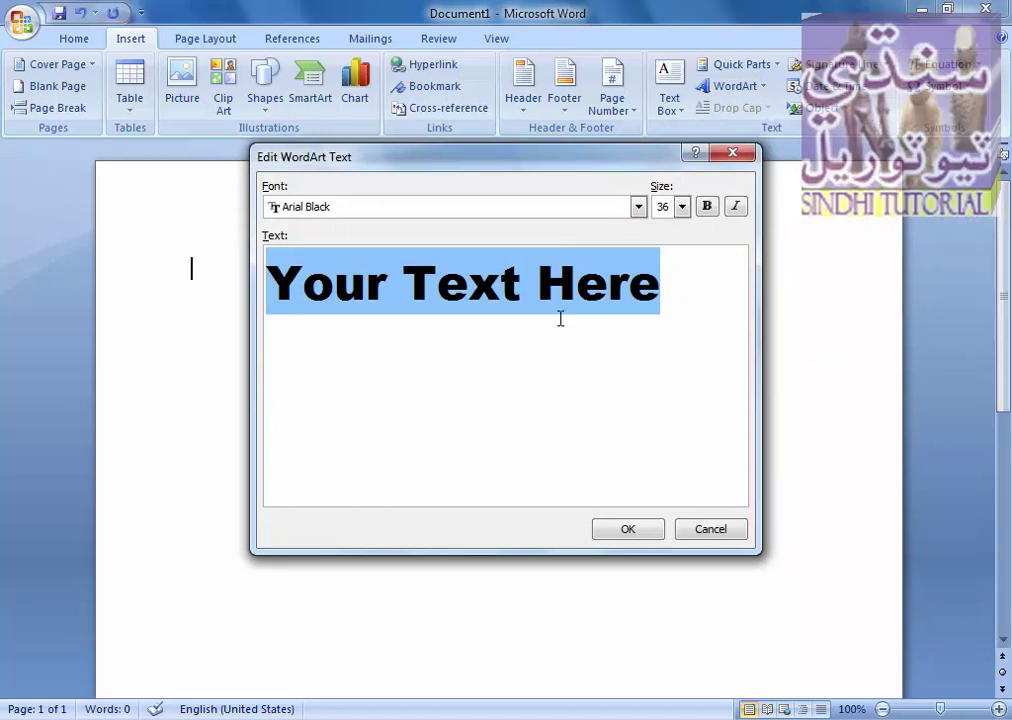
pyautogui.write('C')
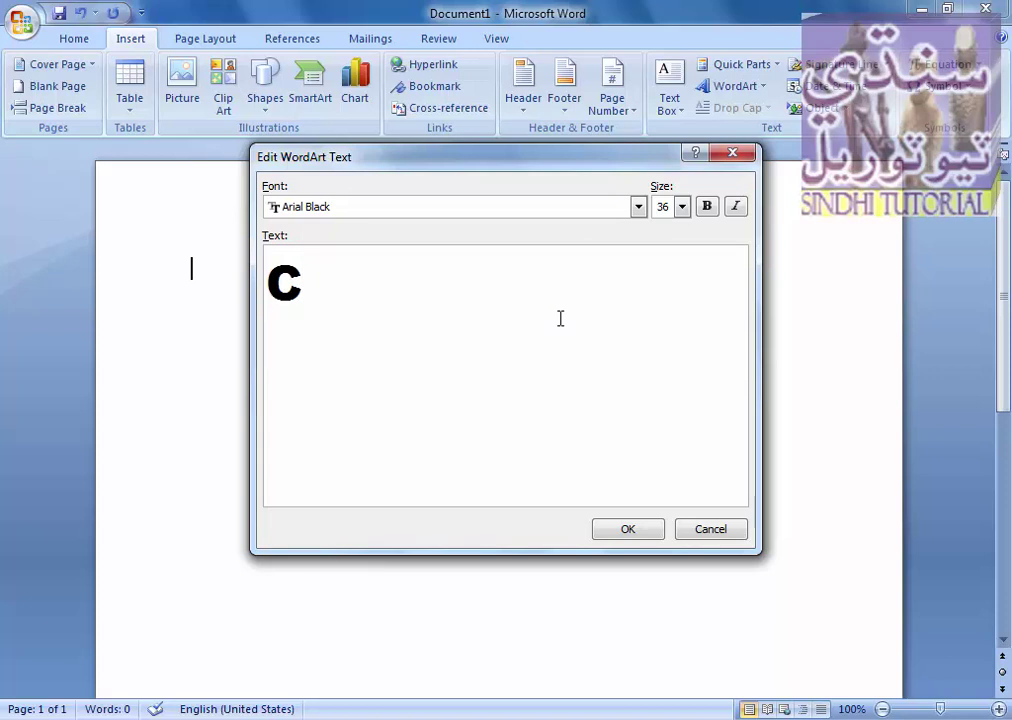
pyautogui.write('V')
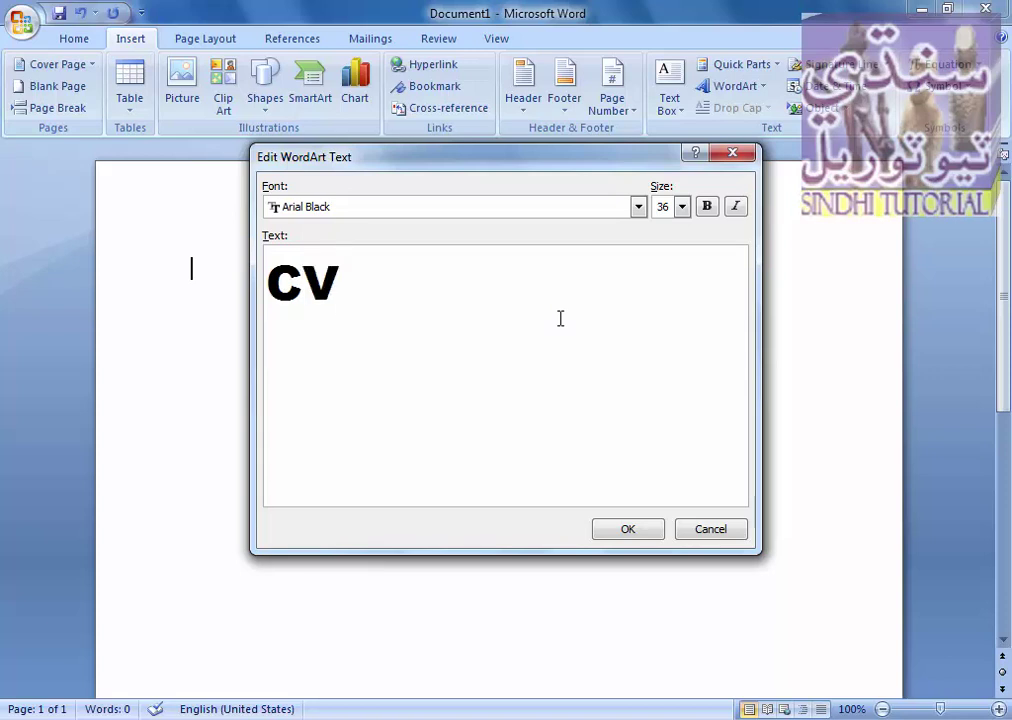
pyautogui.click(610, 529)
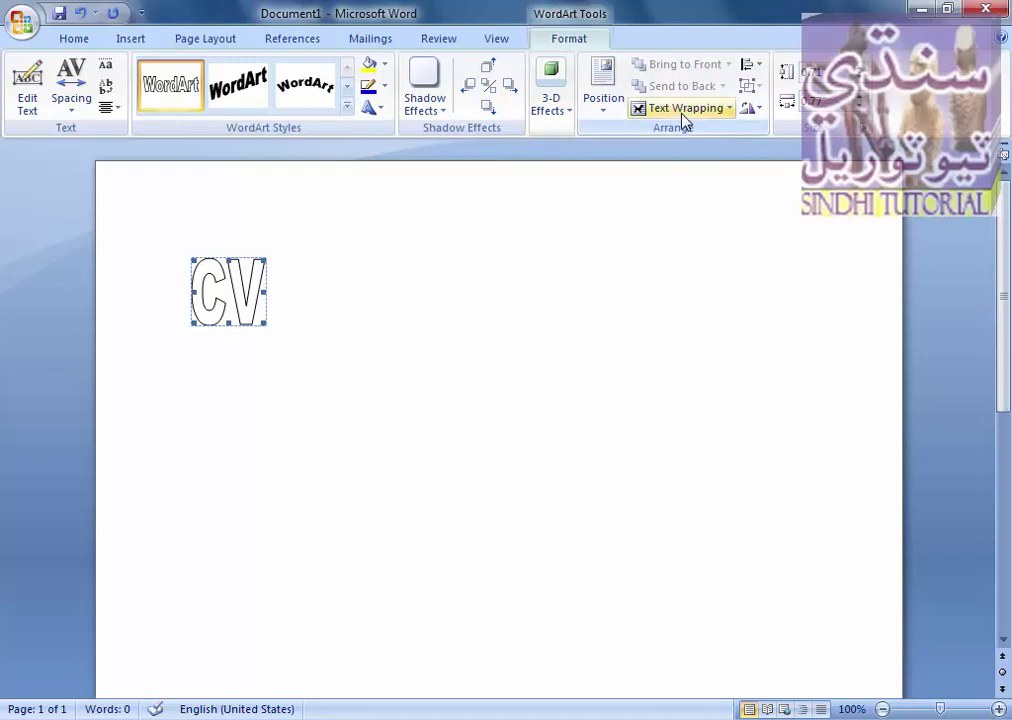
# - Give the CV title square text wrapping, move it to top centre, and add a drop shadow
pyautogui.click(683, 108)
pyautogui.click(682, 156)
pyautogui.moveTo(321, 289); pyautogui.dragTo(508, 265)
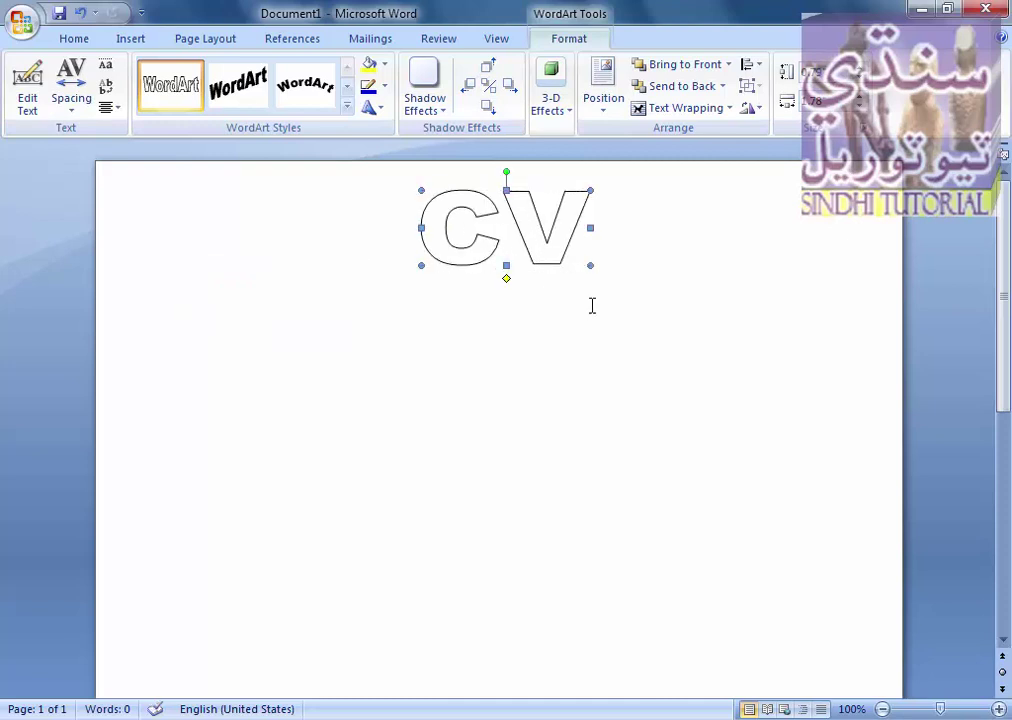
pyautogui.click(443, 108)
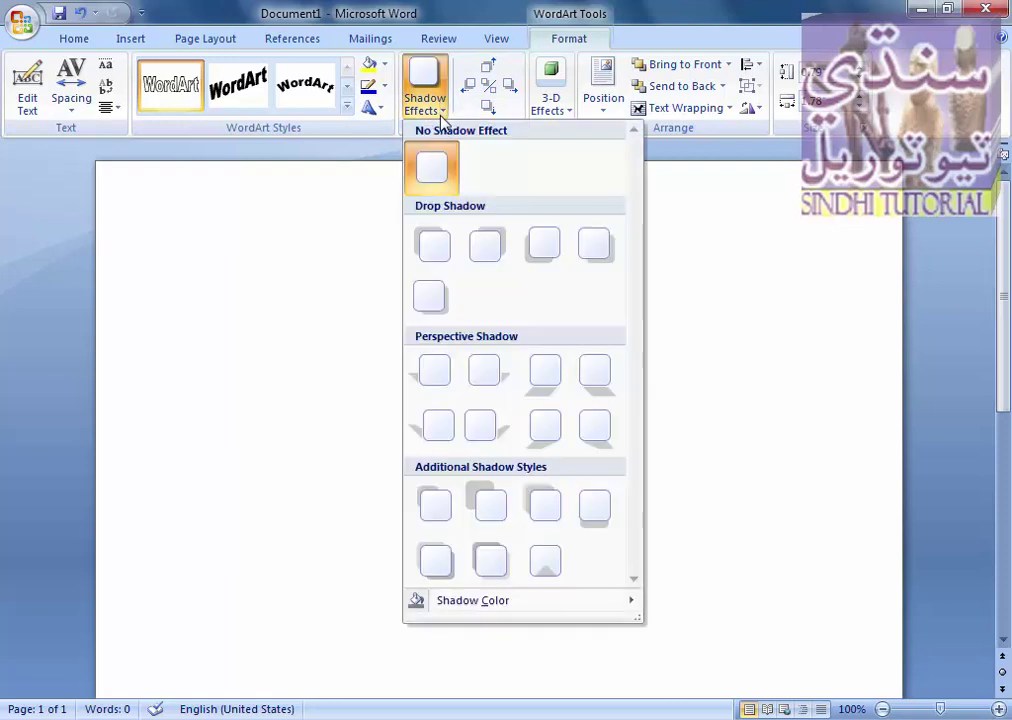
pyautogui.click(430, 293)
pyautogui.click(418, 289)
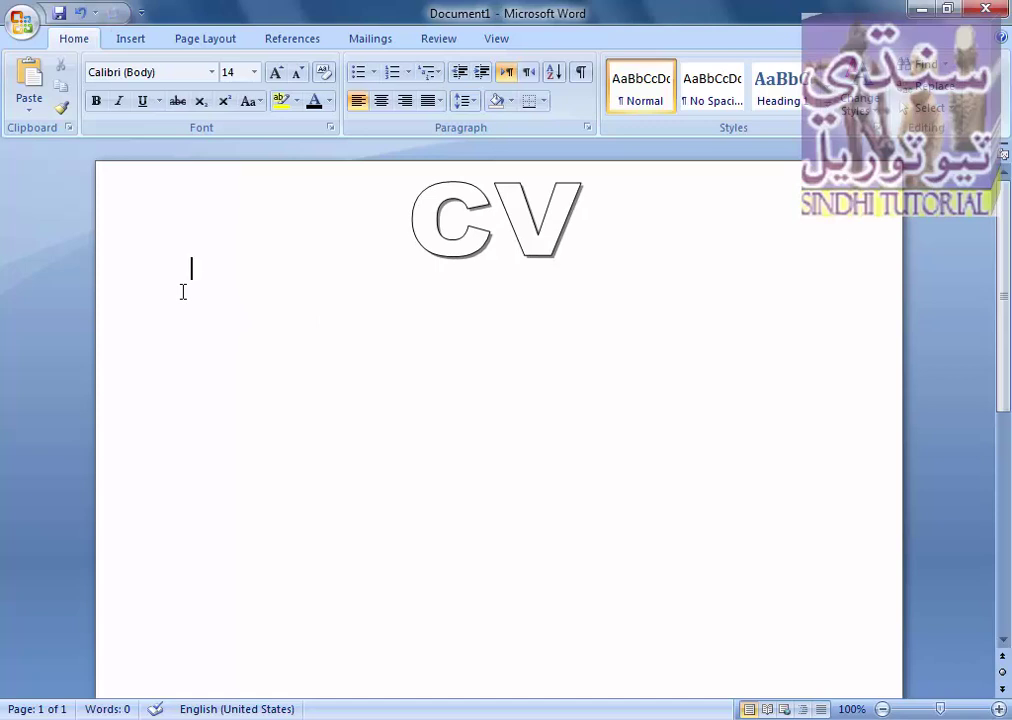
# - Type the applicant's name, then a 'Cell #' line with a tab and the phone number
pyautogui.write('CE')
pyautogui.press('BackSpace')
pyautogui.write('ell #')
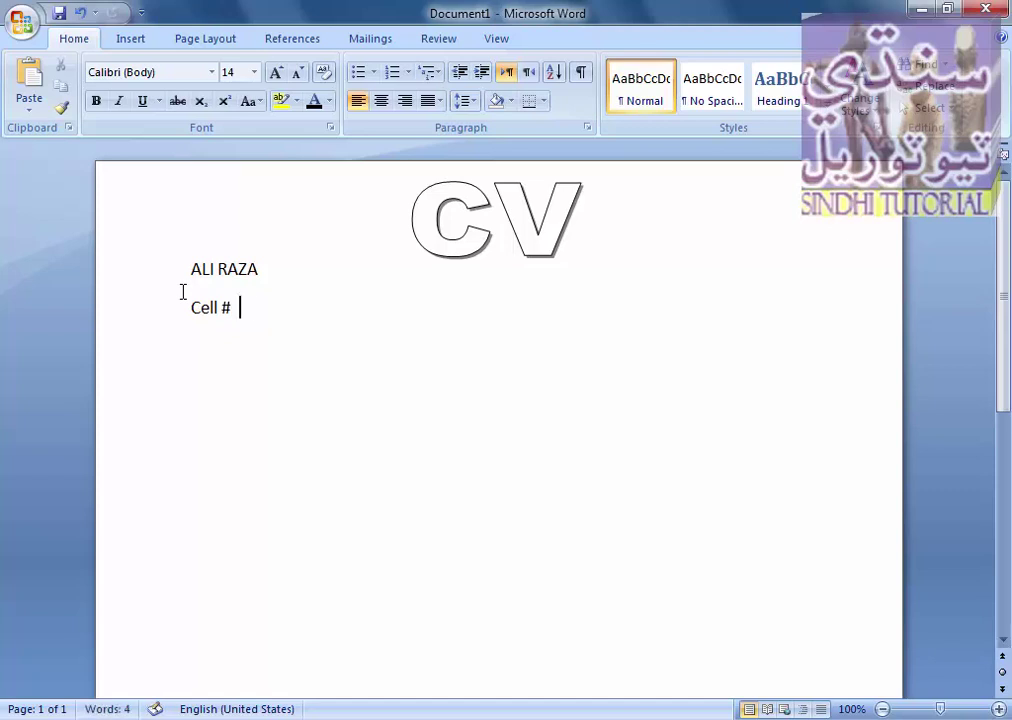
pyautogui.press('BackSpace')
pyautogui.press('BackSpace')
pyautogui.press('BackSpace')
pyautogui.write('#')
pyautogui.press('Tab')
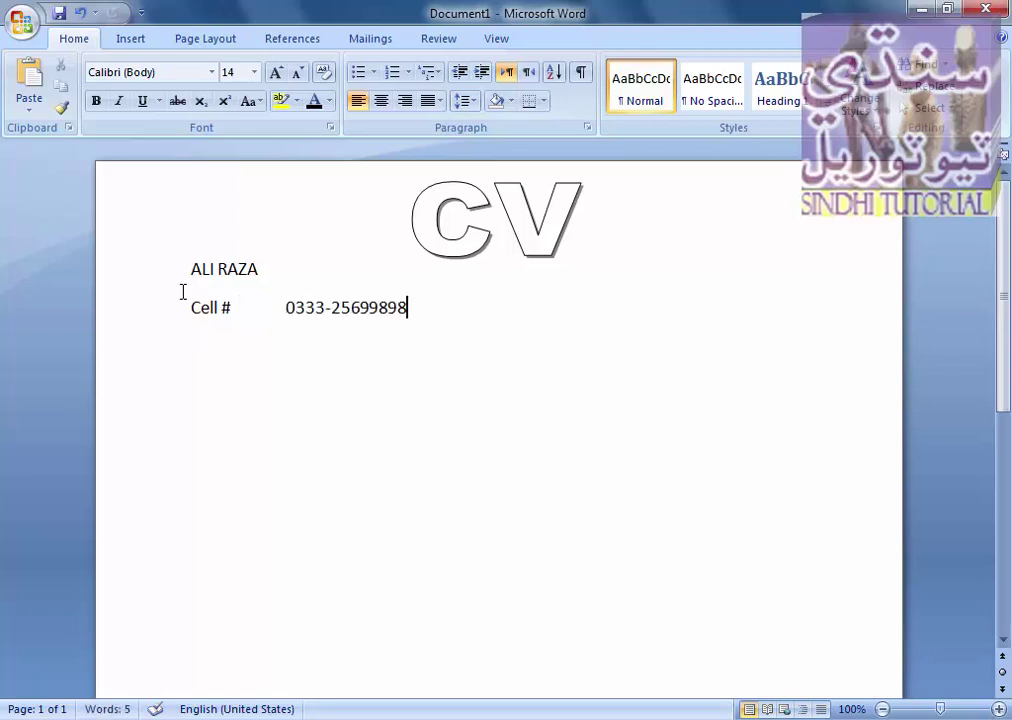
pyautogui.write('000000')
# - Add an 'Email:' line with a tab and the applicant's e-mail address
pyautogui.press('Return')
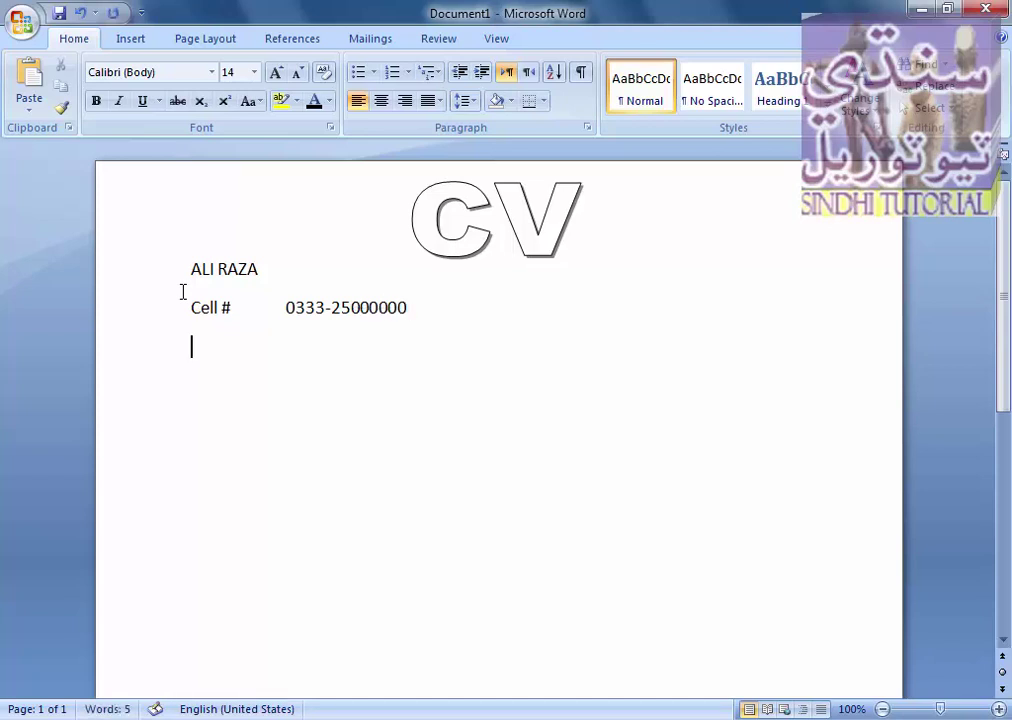
pyautogui.write('Email')
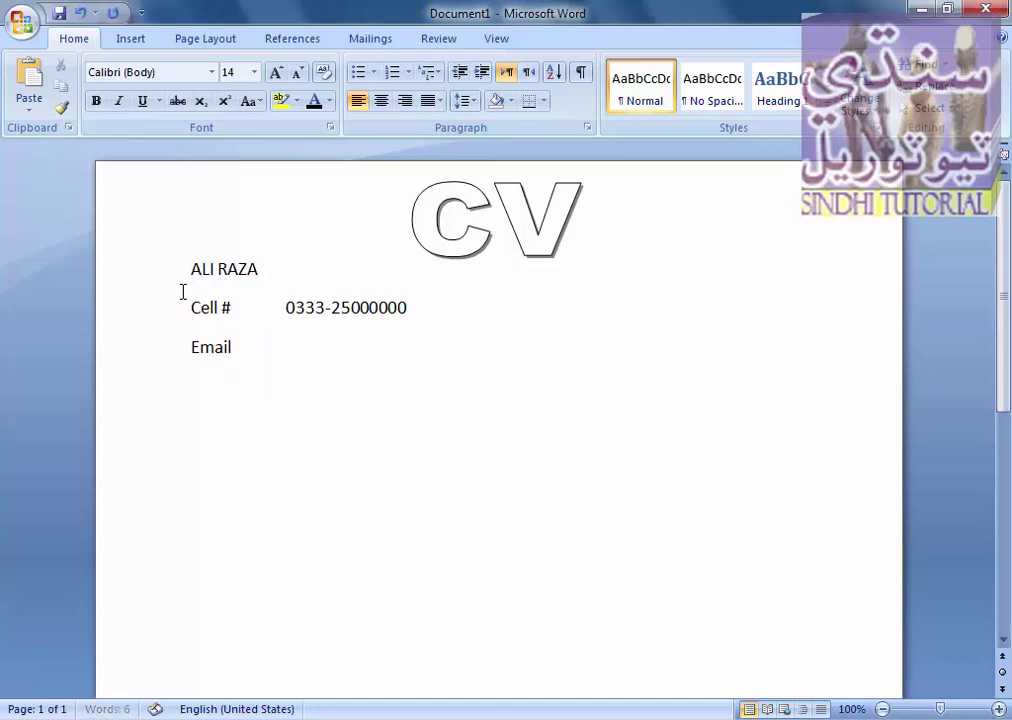
pyautogui.write(':')
pyautogui.press('Tab')
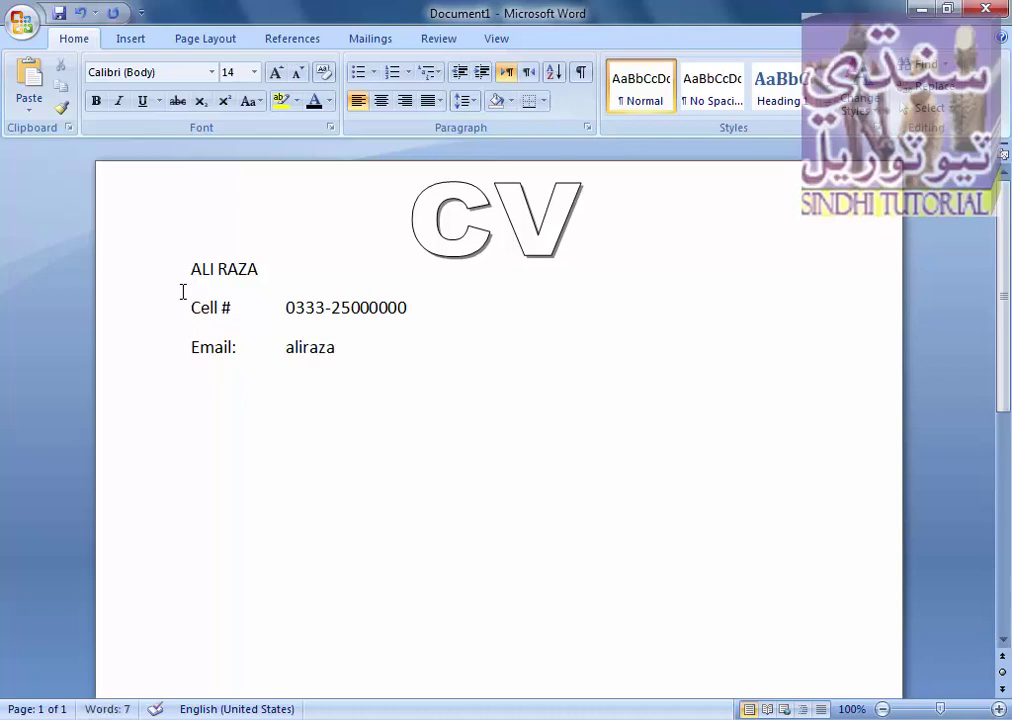
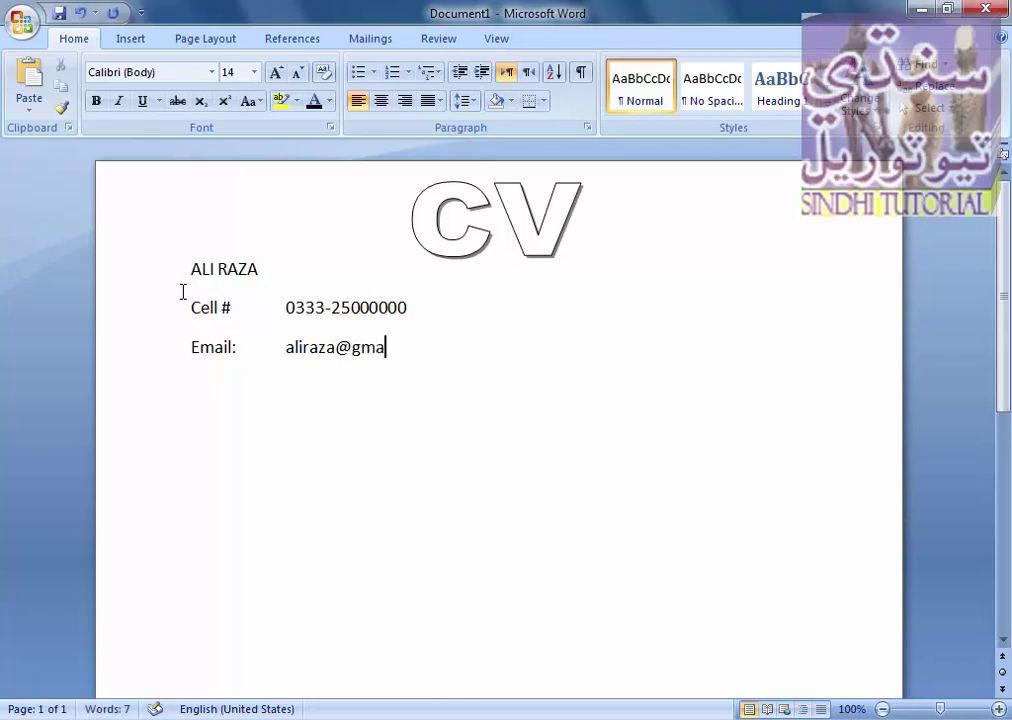
# - Remove the spacing after the three contact lines
pyautogui.moveTo(418, 343); pyautogui.dragTo(190, 268)
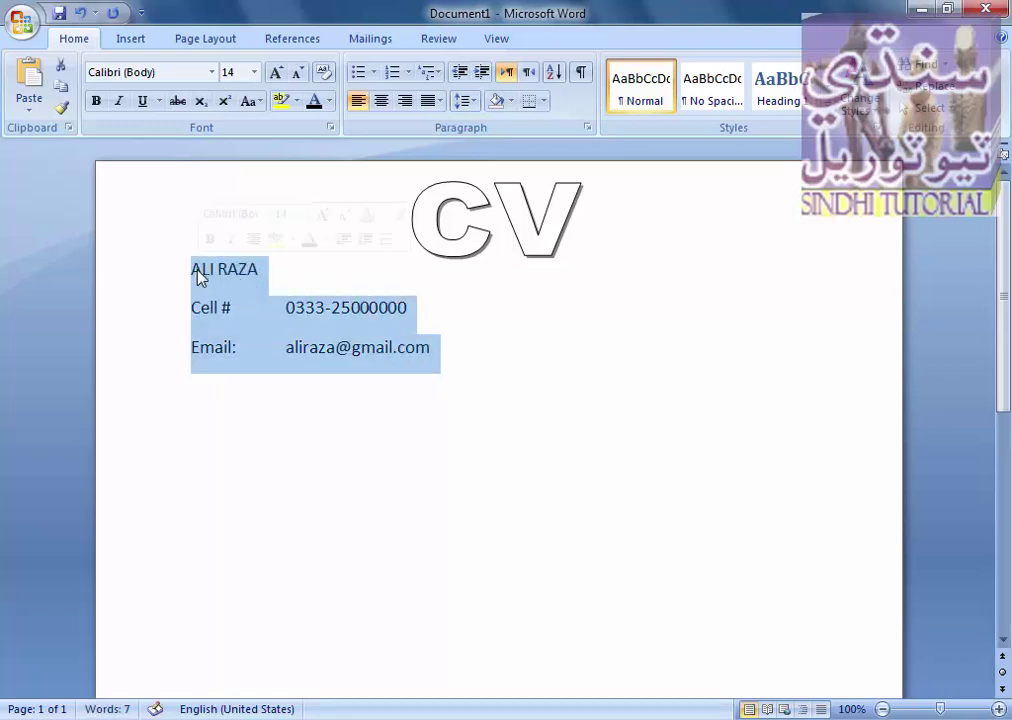
pyautogui.click(192, 40)
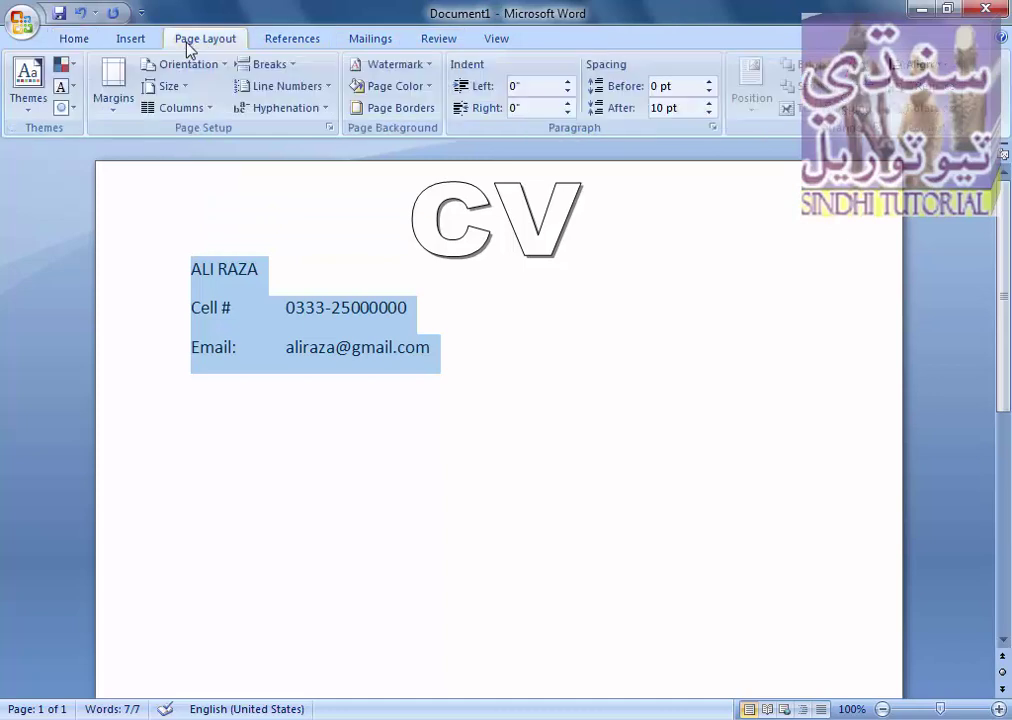
pyautogui.click(710, 113)
pyautogui.click(710, 113)
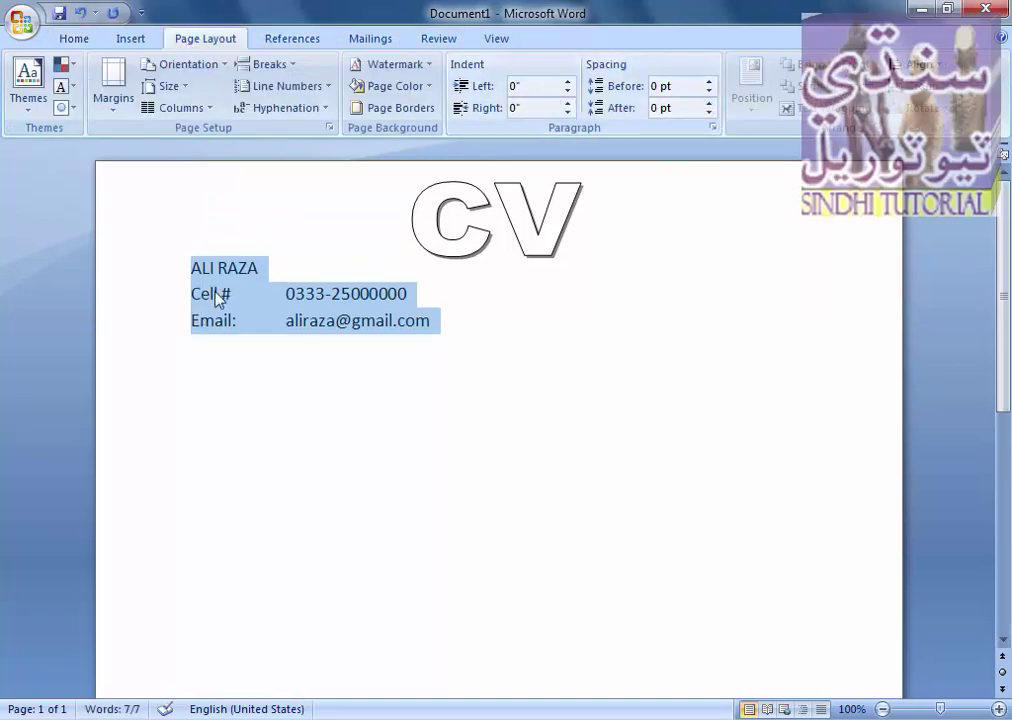
pyautogui.click(266, 268)
# - Bold the applicant's name and set all contact lines in Times New Roman
pyautogui.moveTo(268, 268); pyautogui.dragTo(192, 264)
pyautogui.click(74, 38)
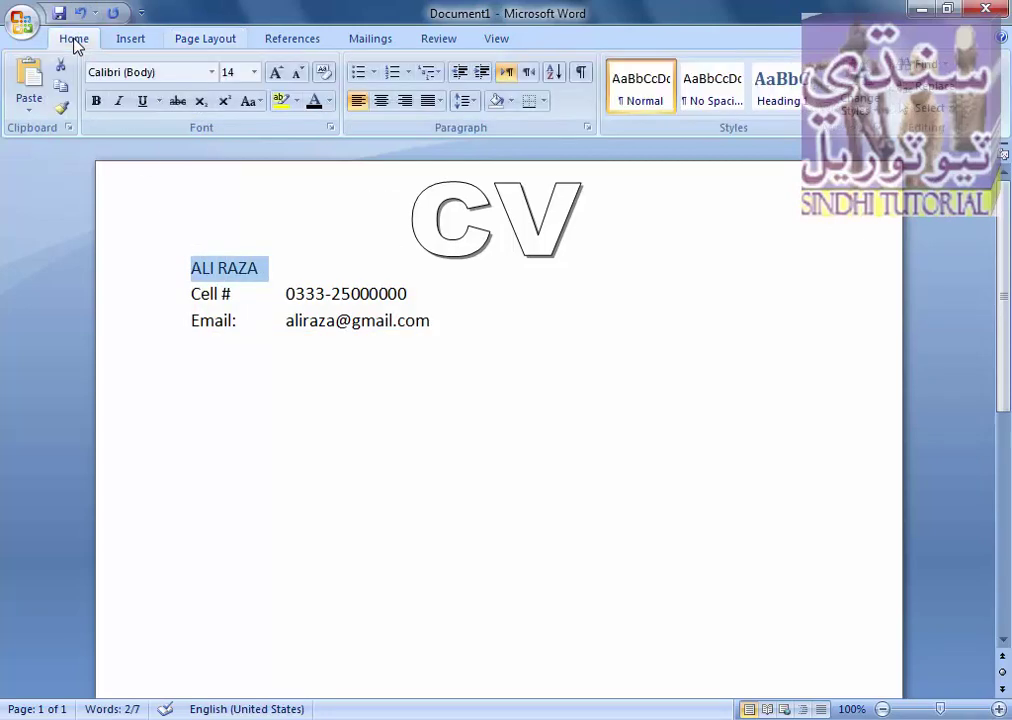
pyautogui.click(97, 101)
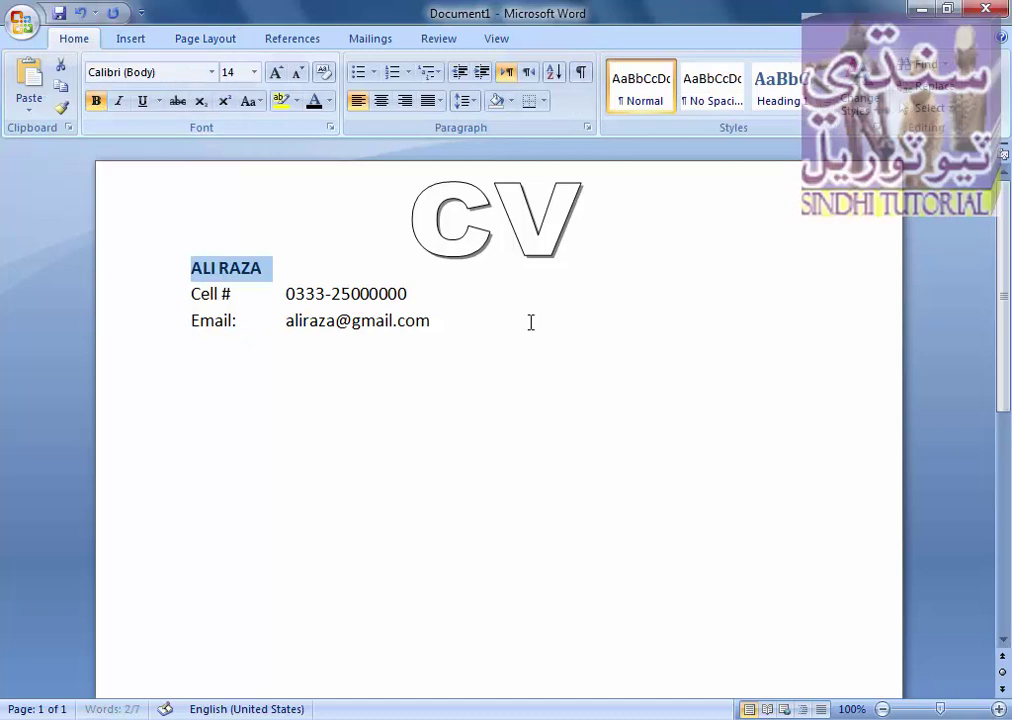
pyautogui.moveTo(453, 328); pyautogui.dragTo(204, 262)
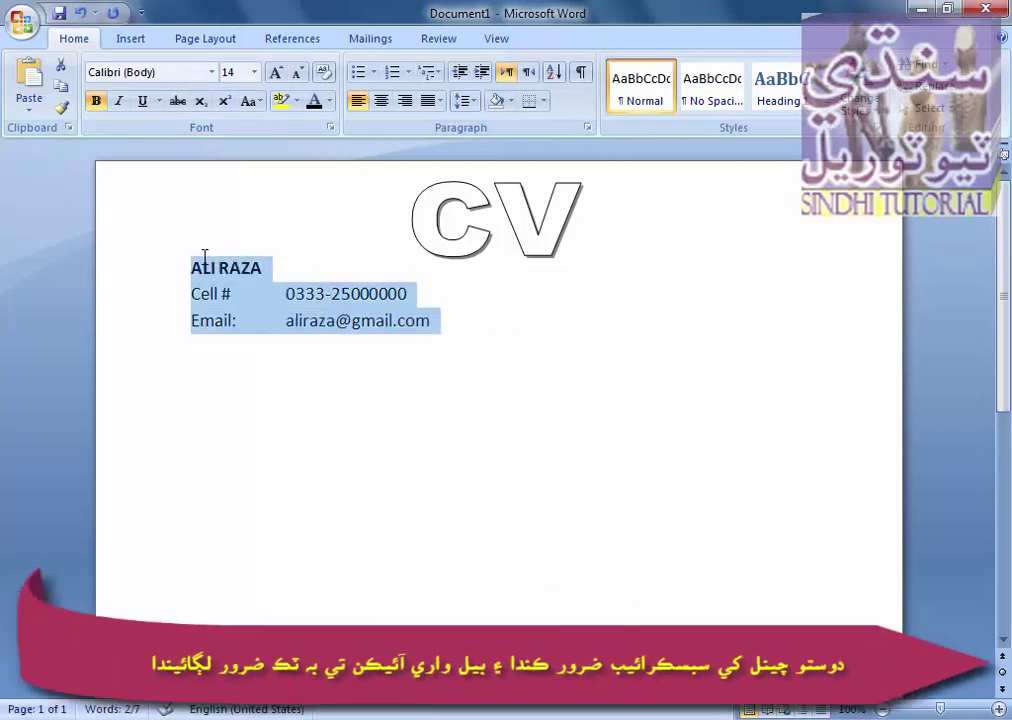
pyautogui.click(214, 74)
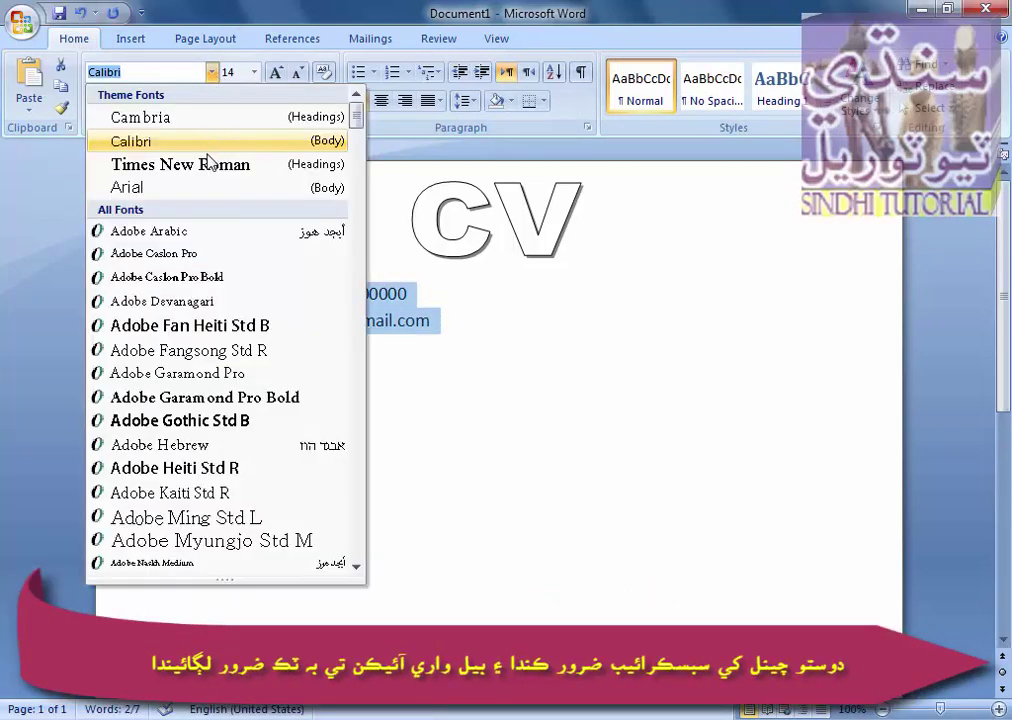
pyautogui.click(205, 165)
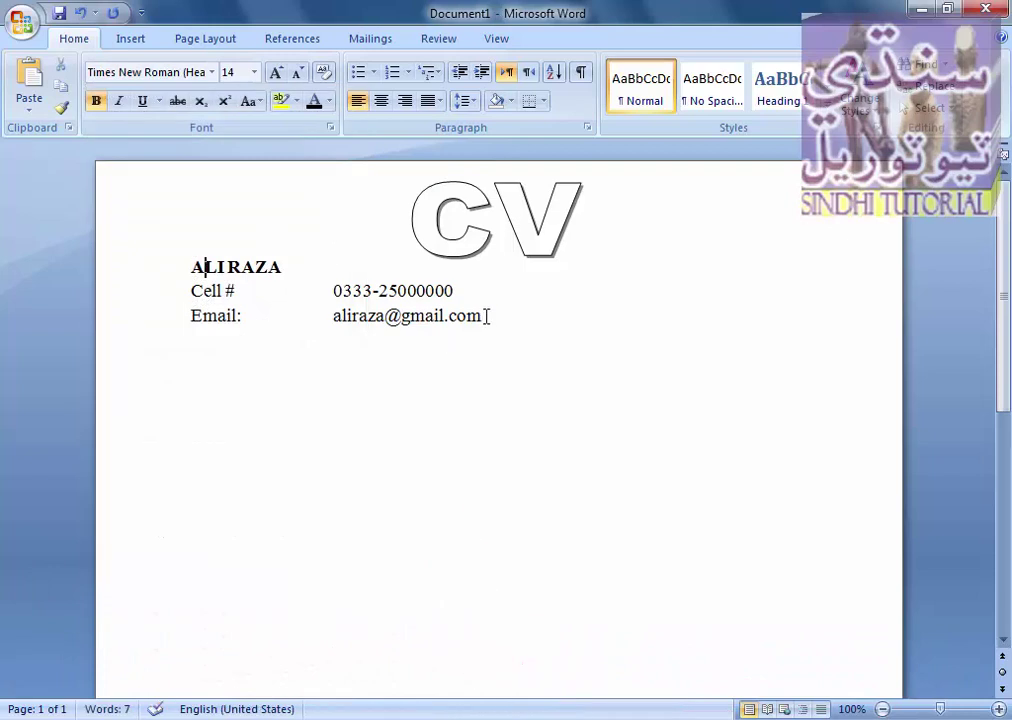
# - Close the tab gaps, link the e-mail address, and add an 'Address:' line with the postal address
pyautogui.click(266, 291)
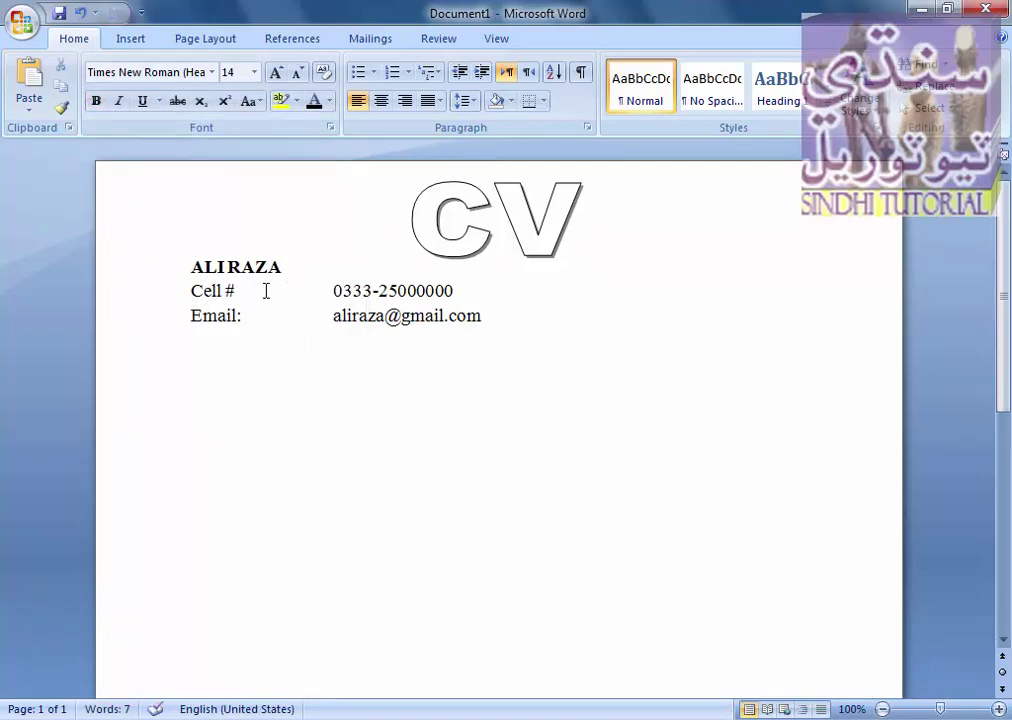
pyautogui.press('BackSpace')
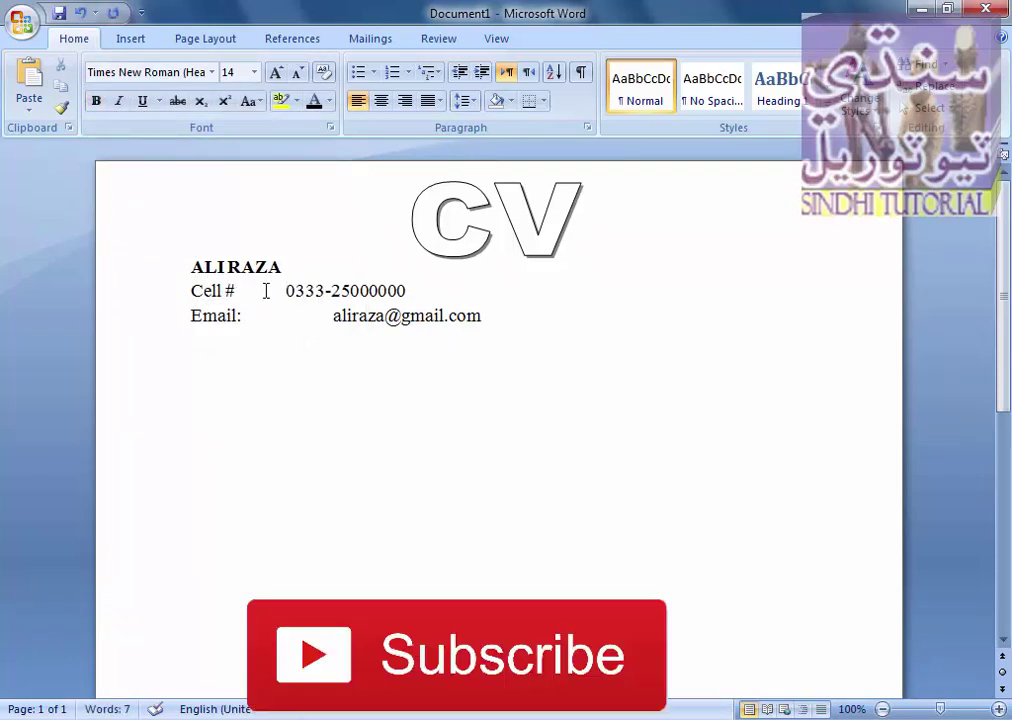
pyautogui.press('Delete')
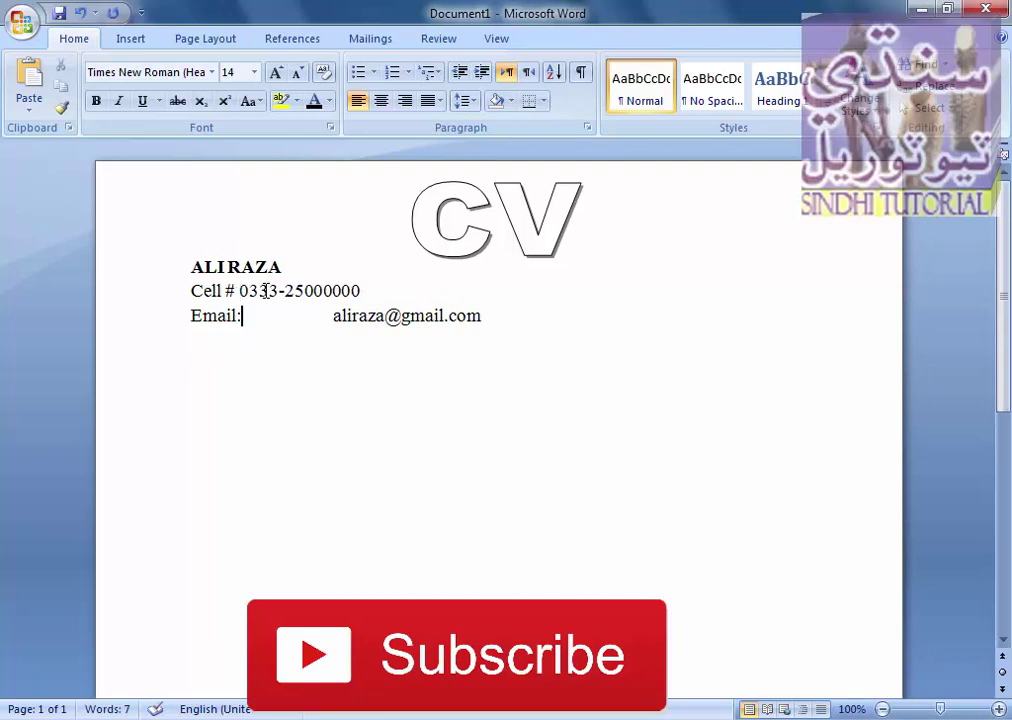
pyautogui.press('Delete')
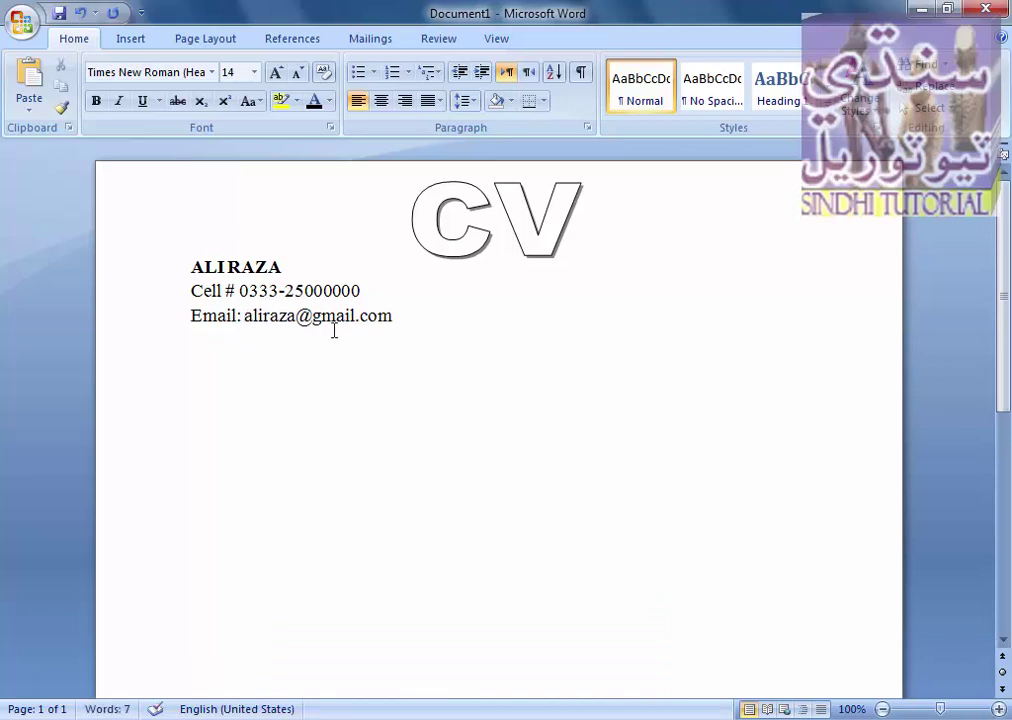
pyautogui.click(416, 327)
pyautogui.press('Return')
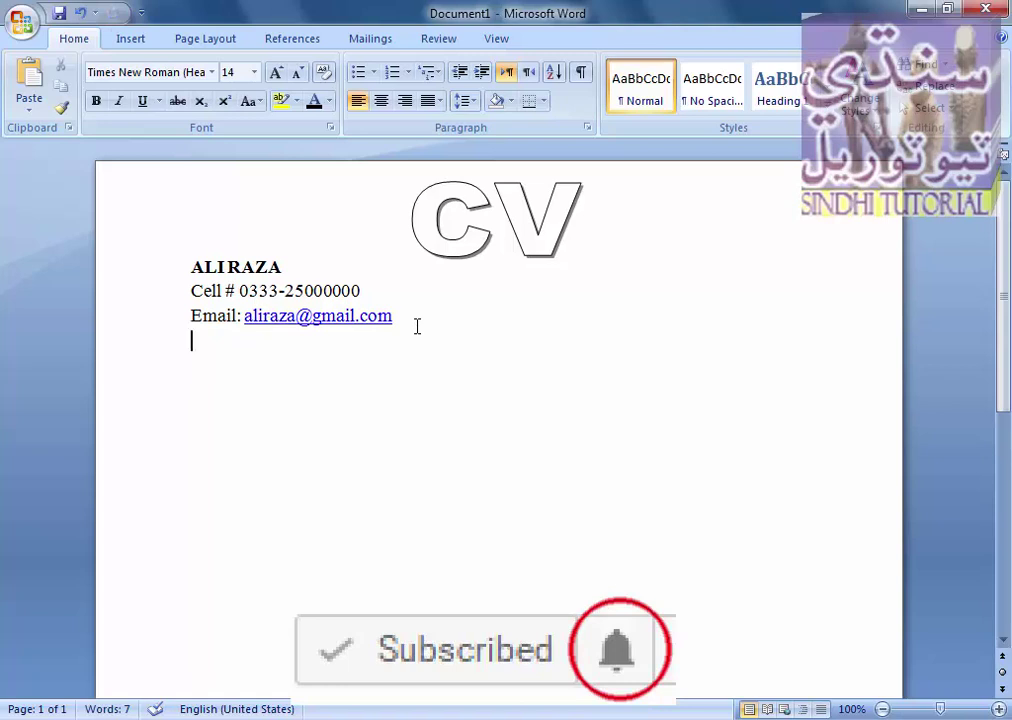
pyautogui.write('Address')
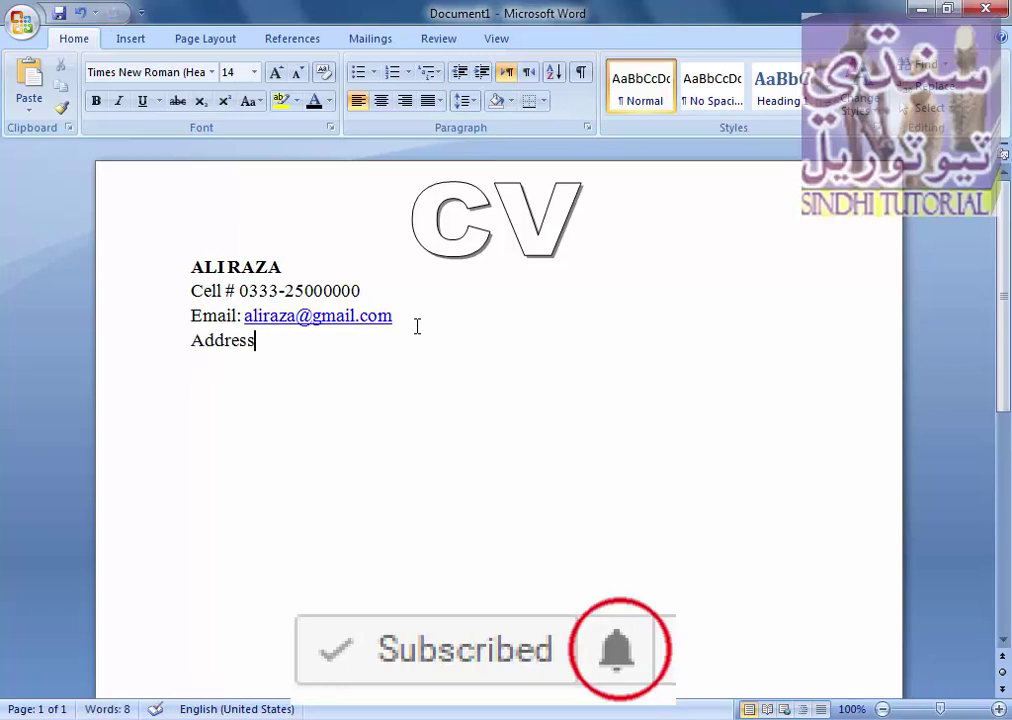
pyautogui.write(':')
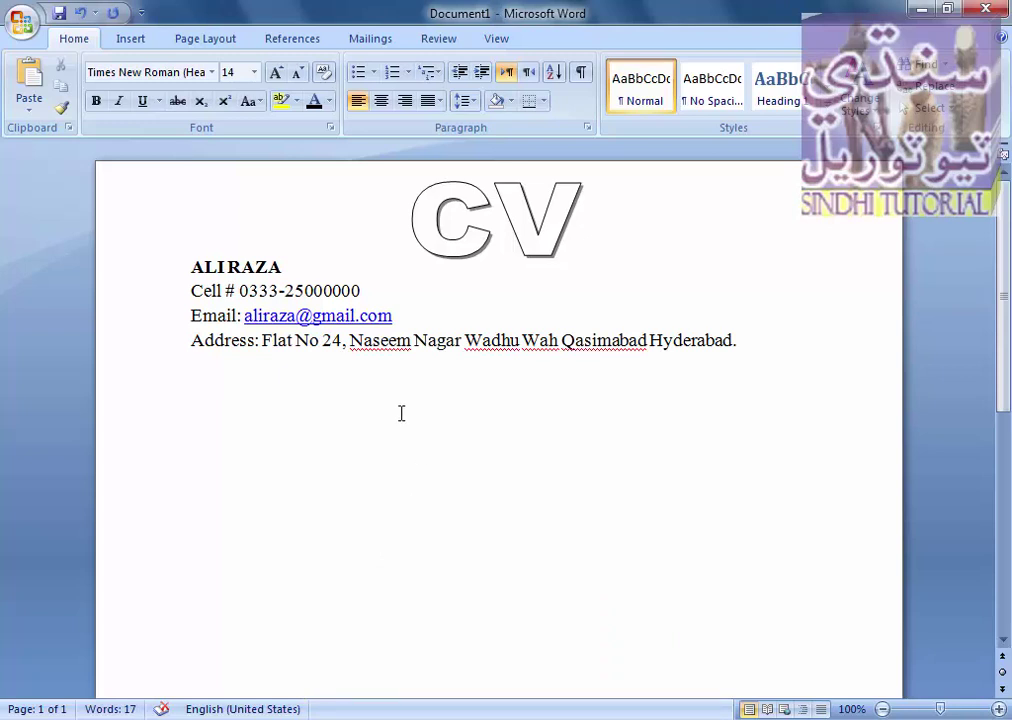
pyautogui.click(742, 345)
pyautogui.click(204, 38)
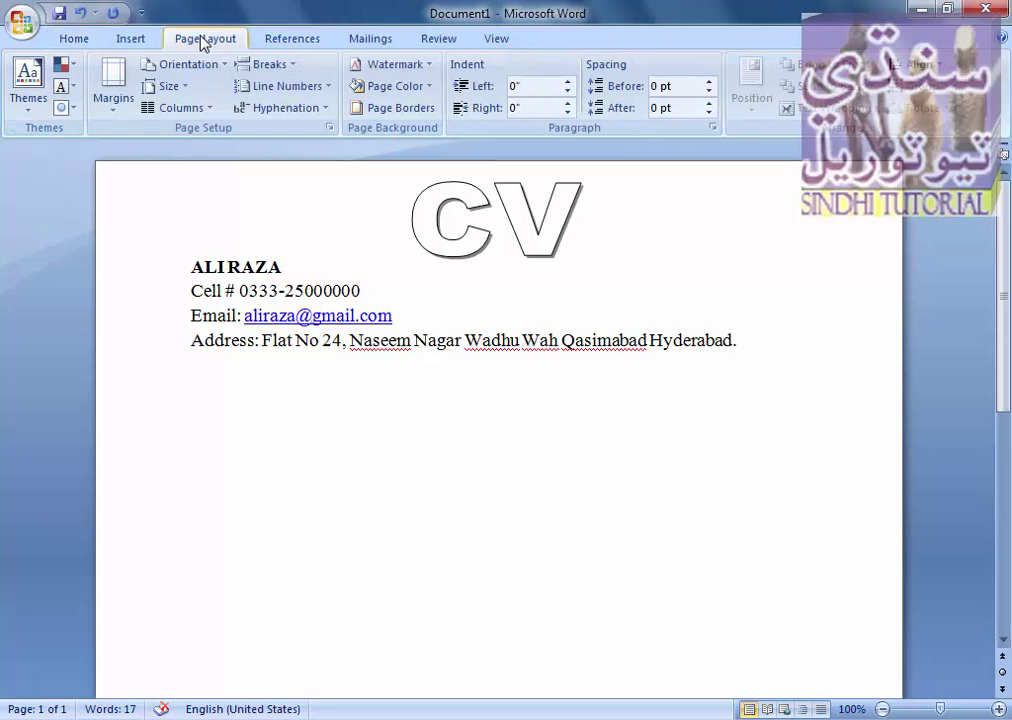
pyautogui.click(405, 109)
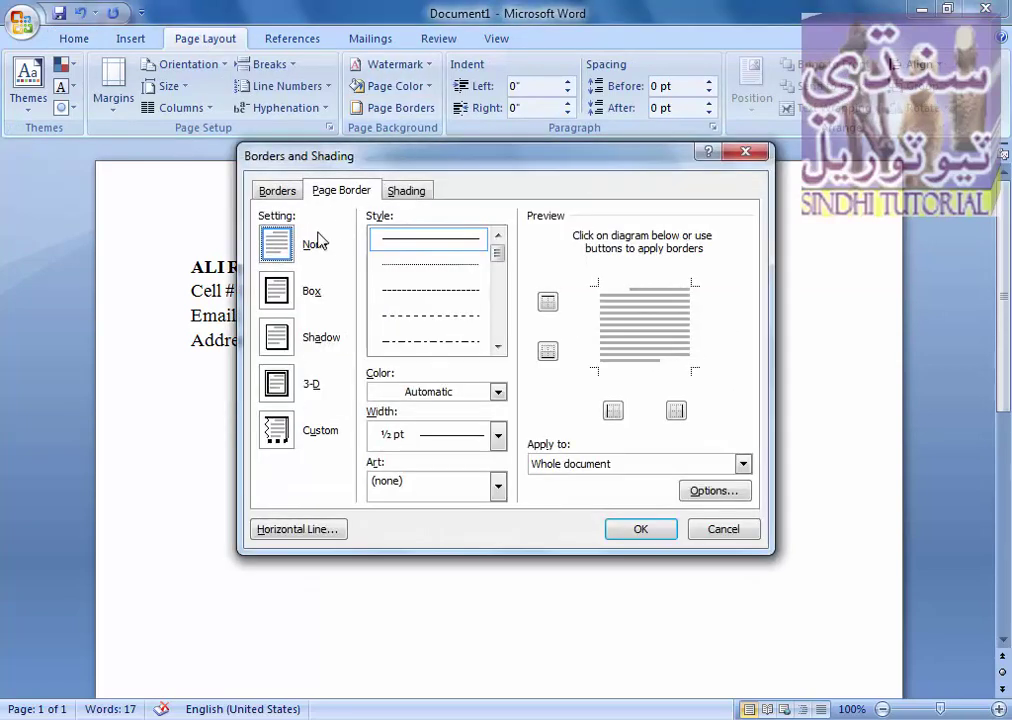
pyautogui.click(277, 190)
pyautogui.moveTo(503, 263); pyautogui.dragTo(499, 282)
pyautogui.click(443, 343)
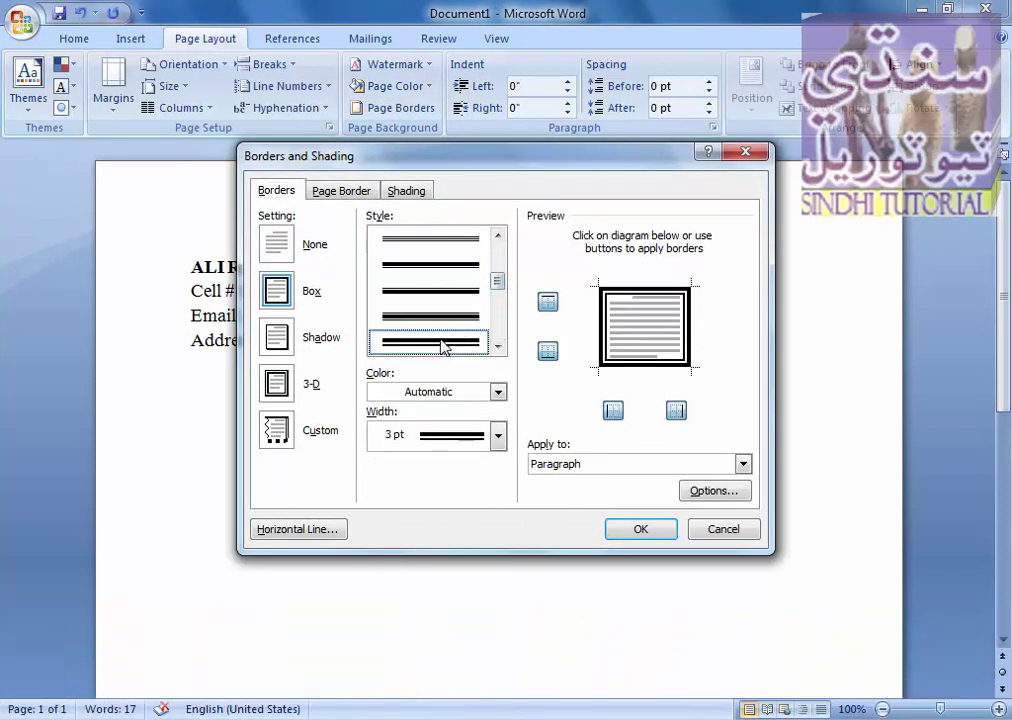
pyautogui.click(650, 291)
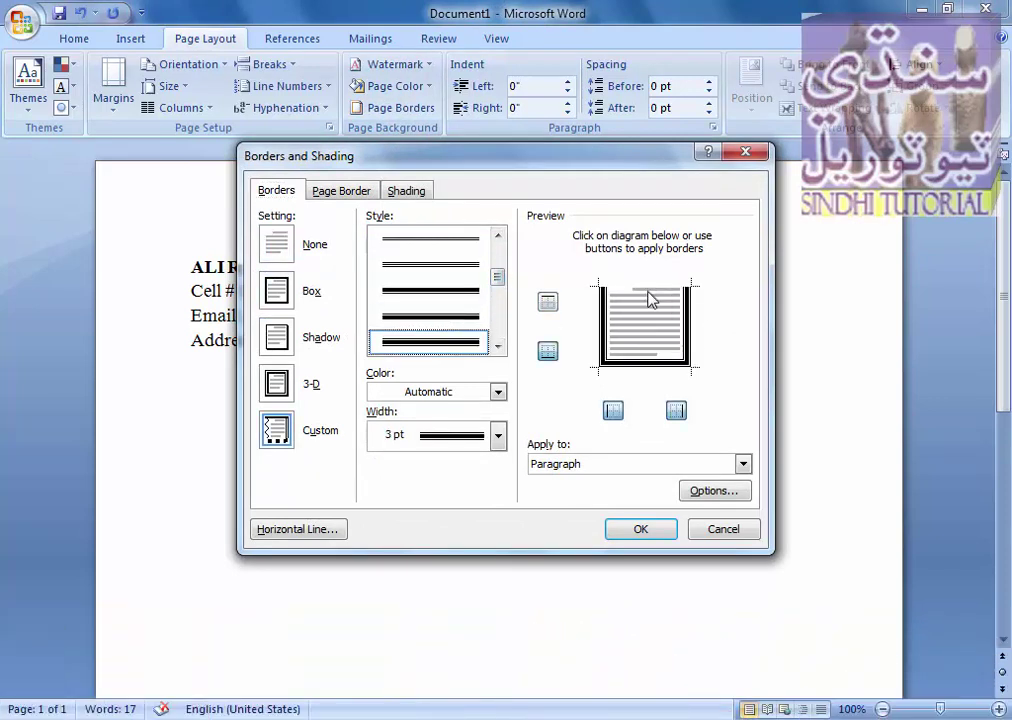
pyautogui.click(603, 330)
pyautogui.click(688, 333)
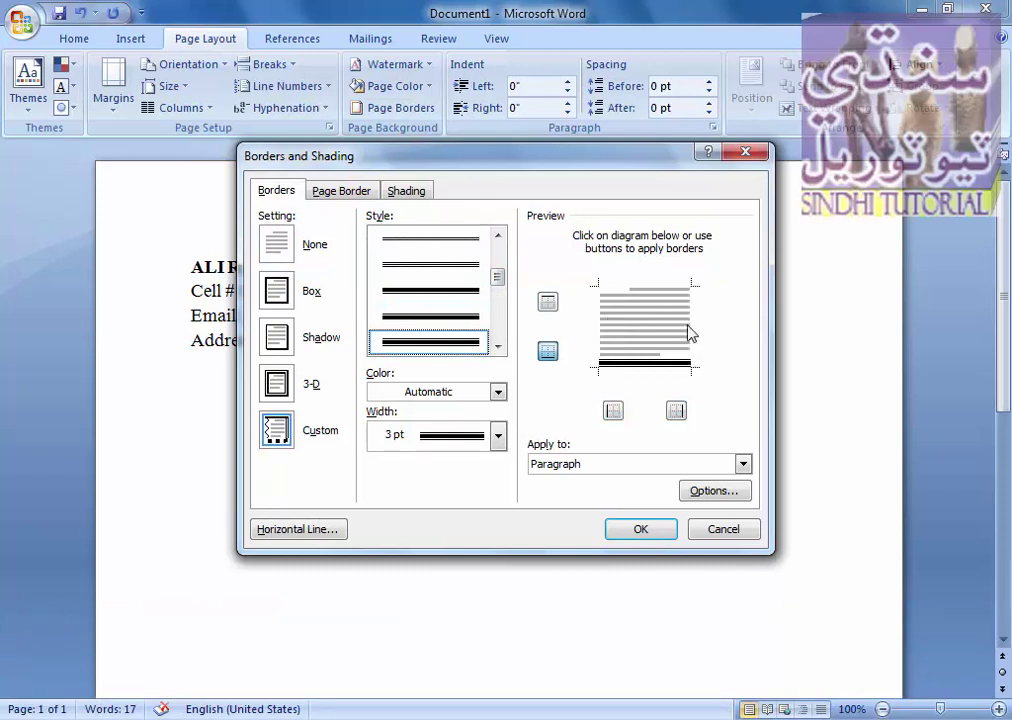
pyautogui.click(642, 531)
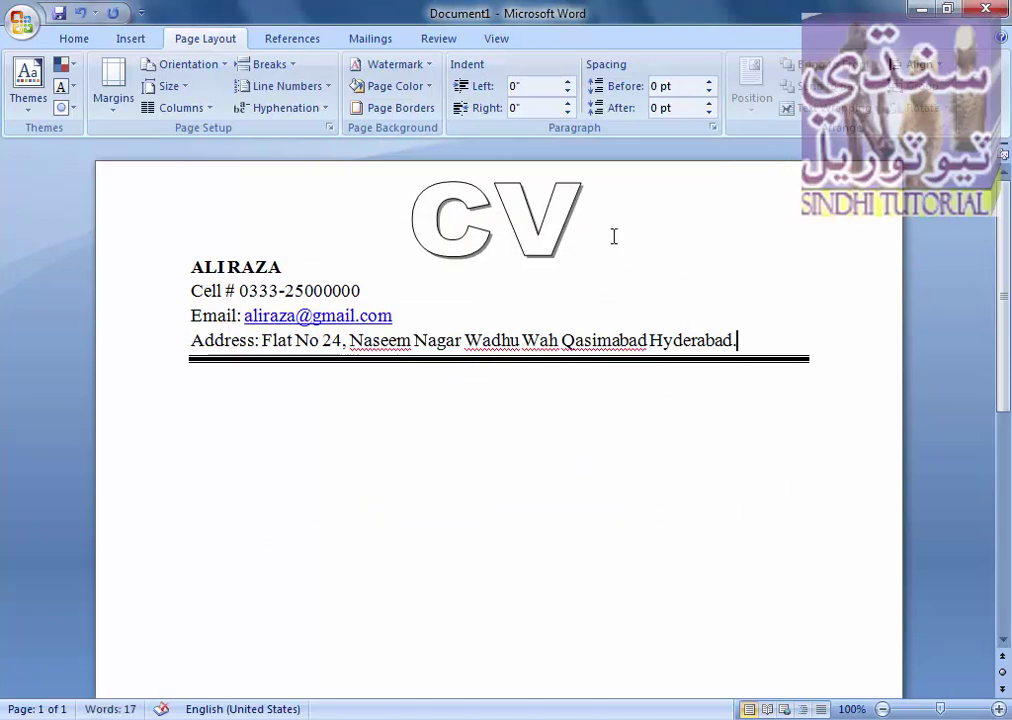
pyautogui.click(410, 108)
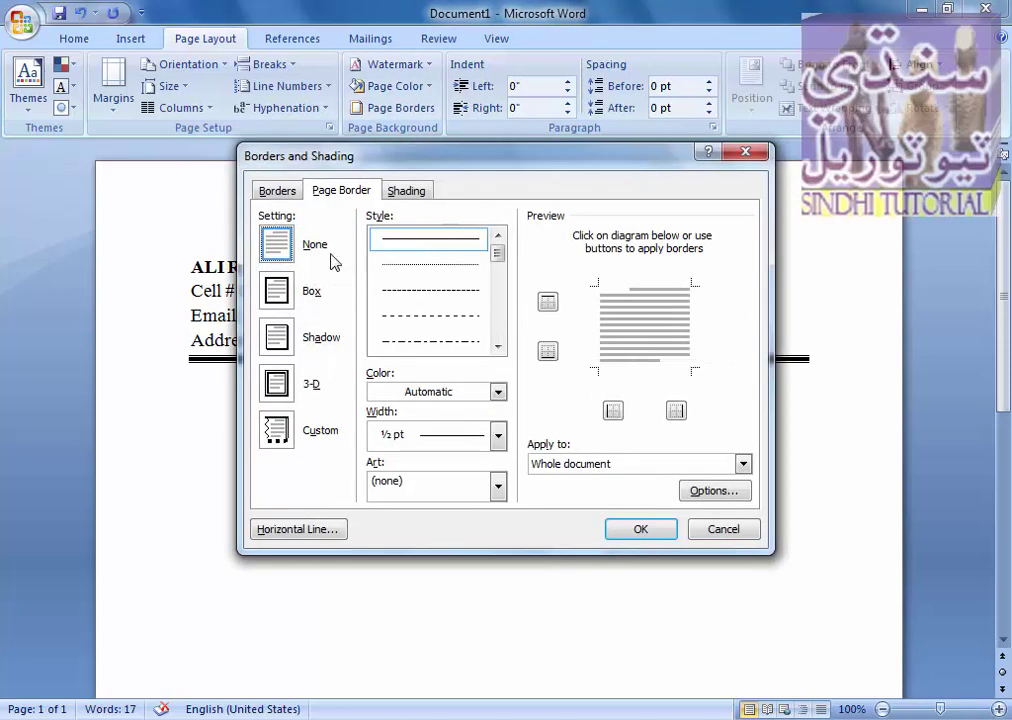
pyautogui.click(277, 190)
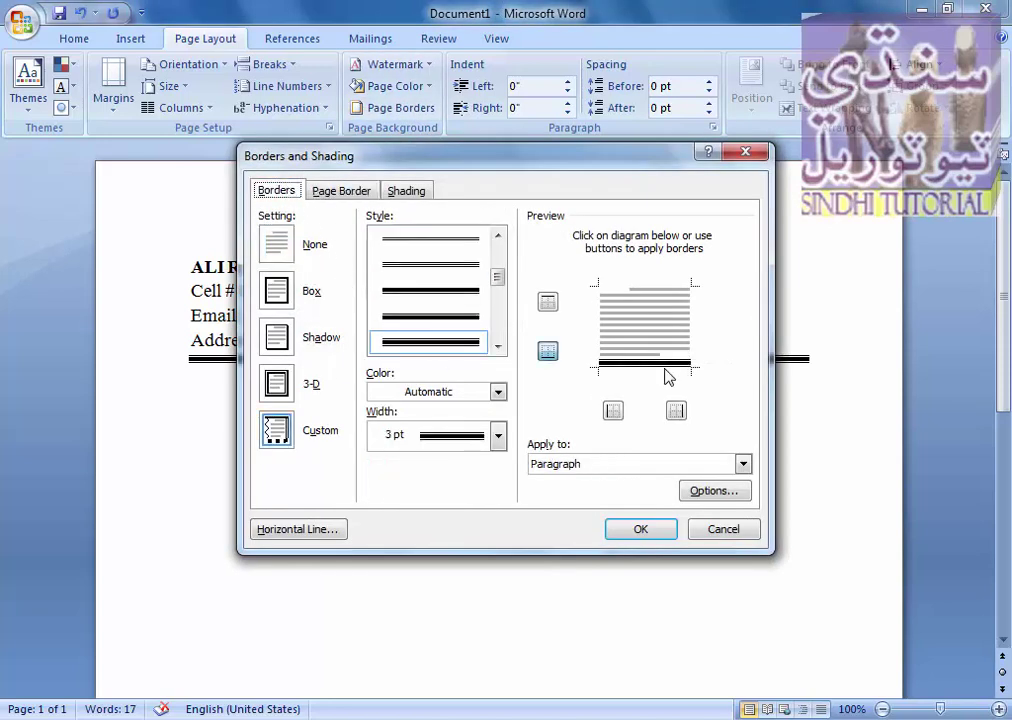
pyautogui.click(675, 410)
pyautogui.click(643, 529)
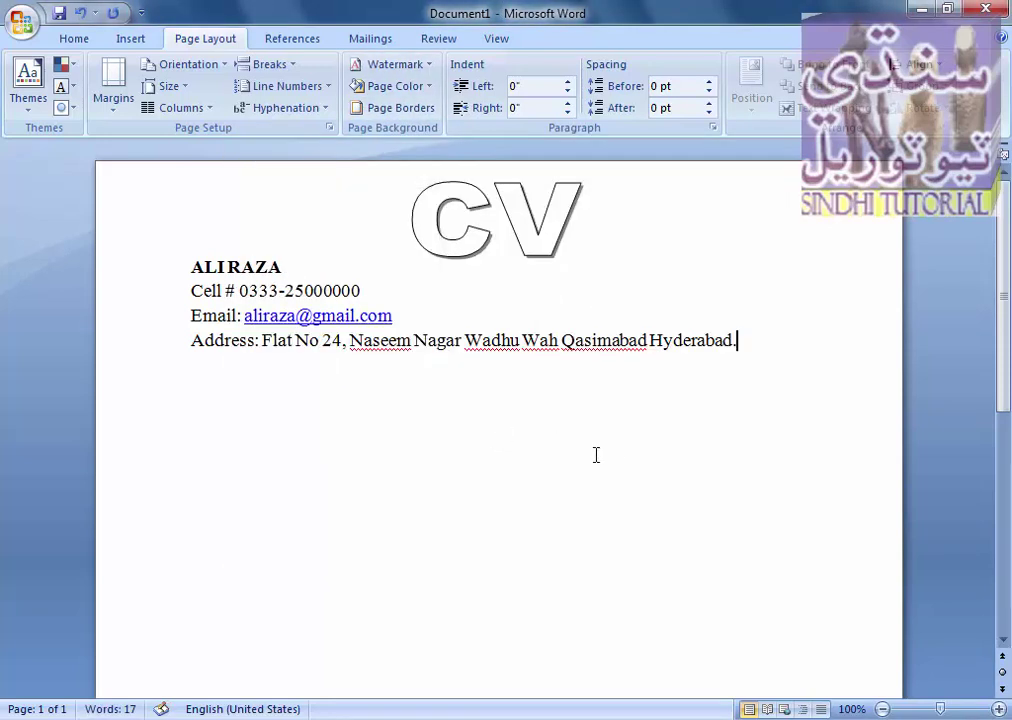
pyautogui.press('Return')
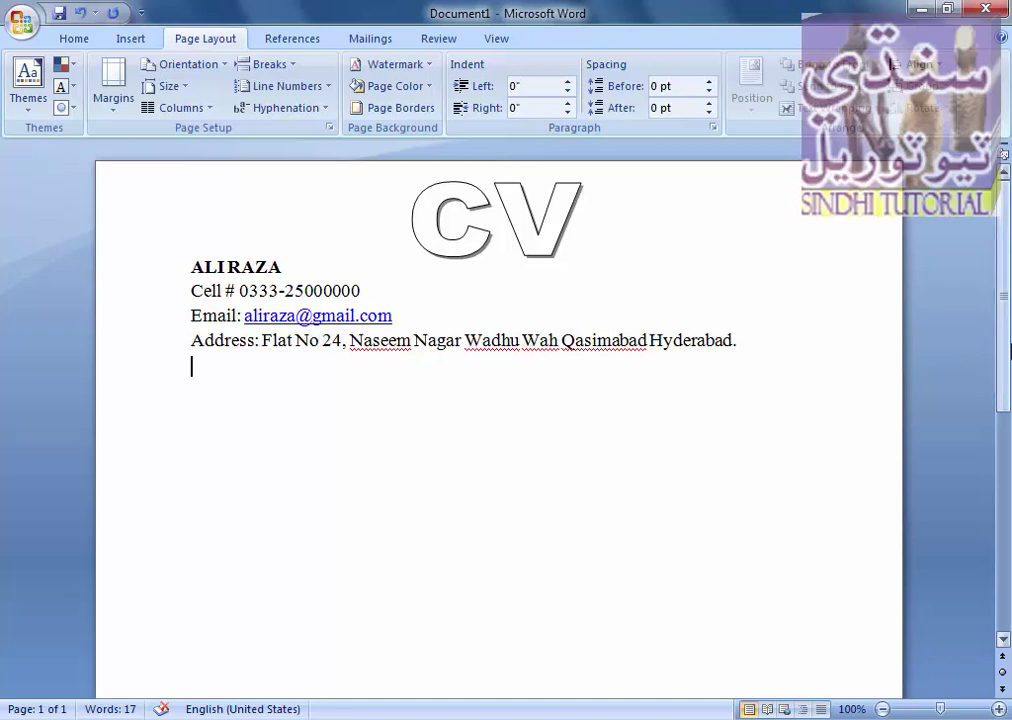
# - Switch back to the Home ribbon to reach the font and paragraph tools
pyautogui.scroll(-3, 1009, 413)
pyautogui.scroll(3, 1009, 413)
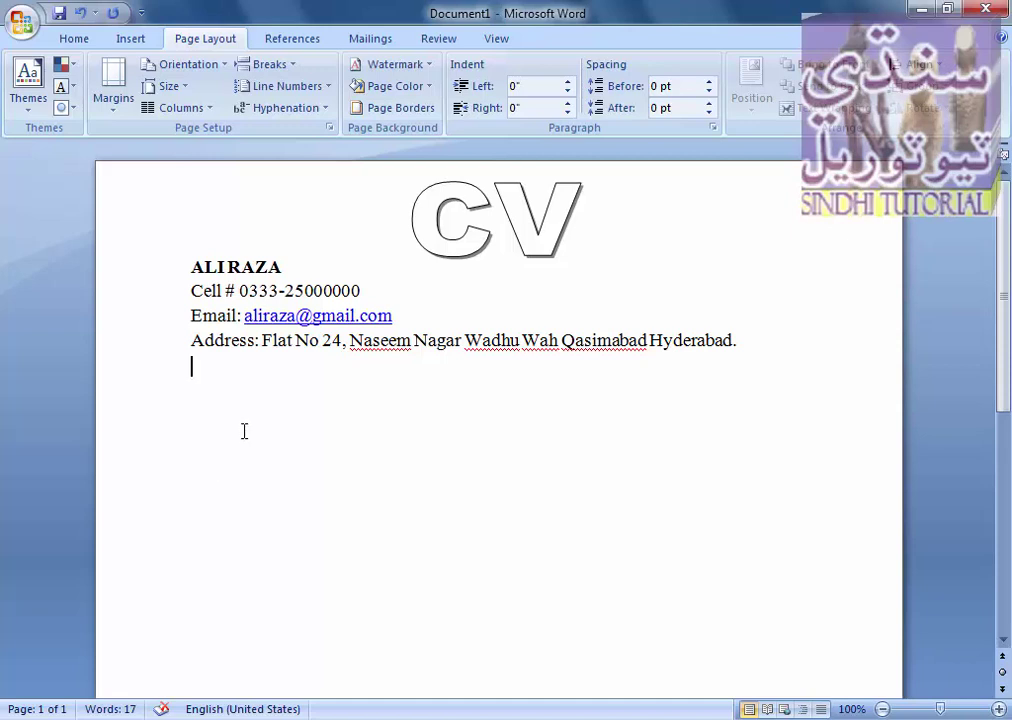
pyautogui.click(56, 42)
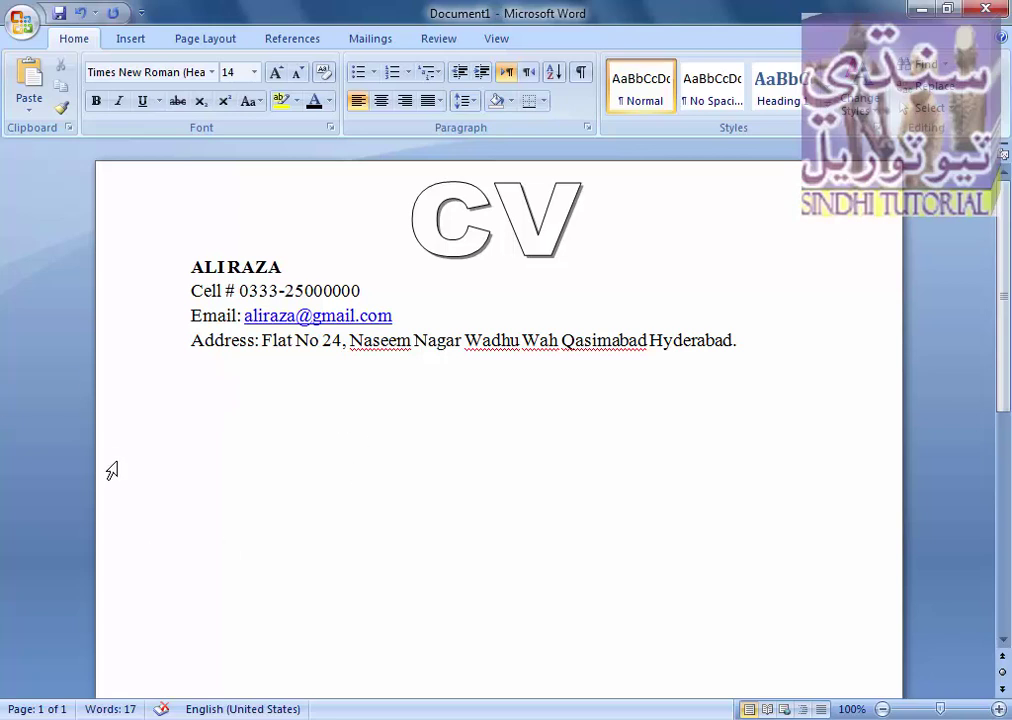
# - Type OBJECTIVE and format it bold in an outside-bordered box with black shading
pyautogui.write('O')
pyautogui.write('BJECTIVE')
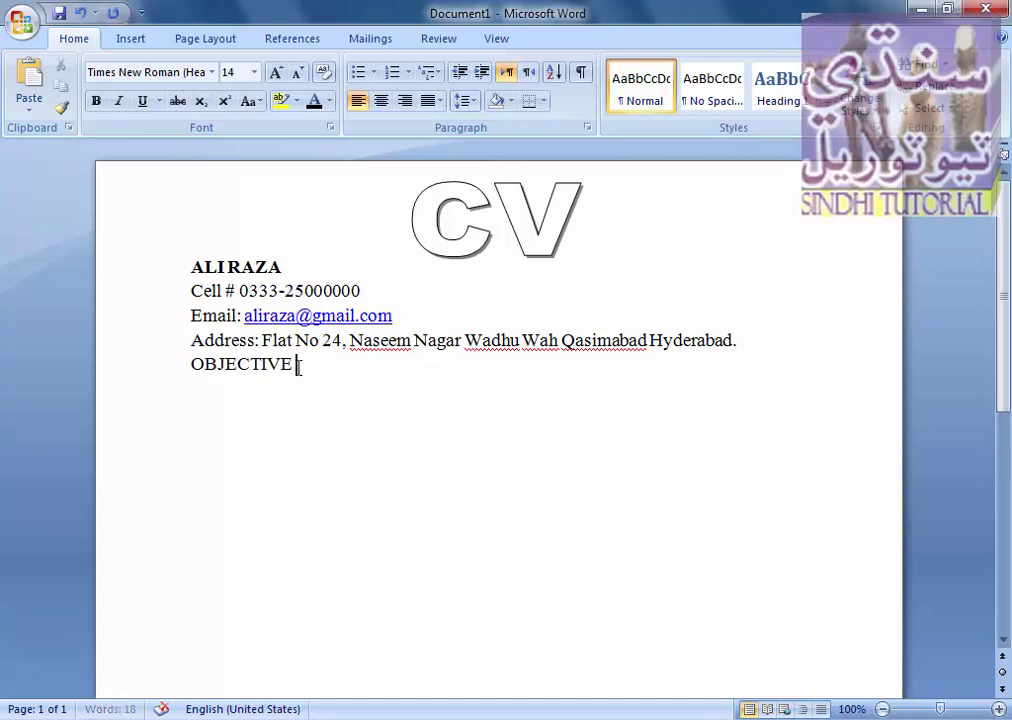
pyautogui.moveTo(298, 366); pyautogui.dragTo(192, 366)
pyautogui.click(543, 101)
pyautogui.click(556, 263)
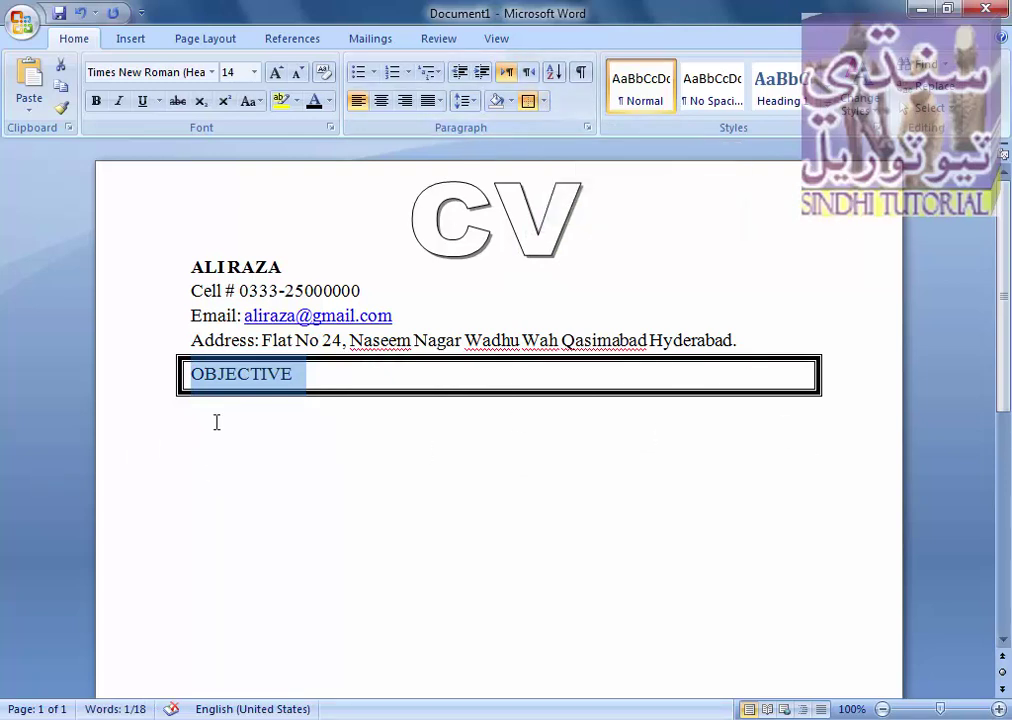
pyautogui.click(97, 101)
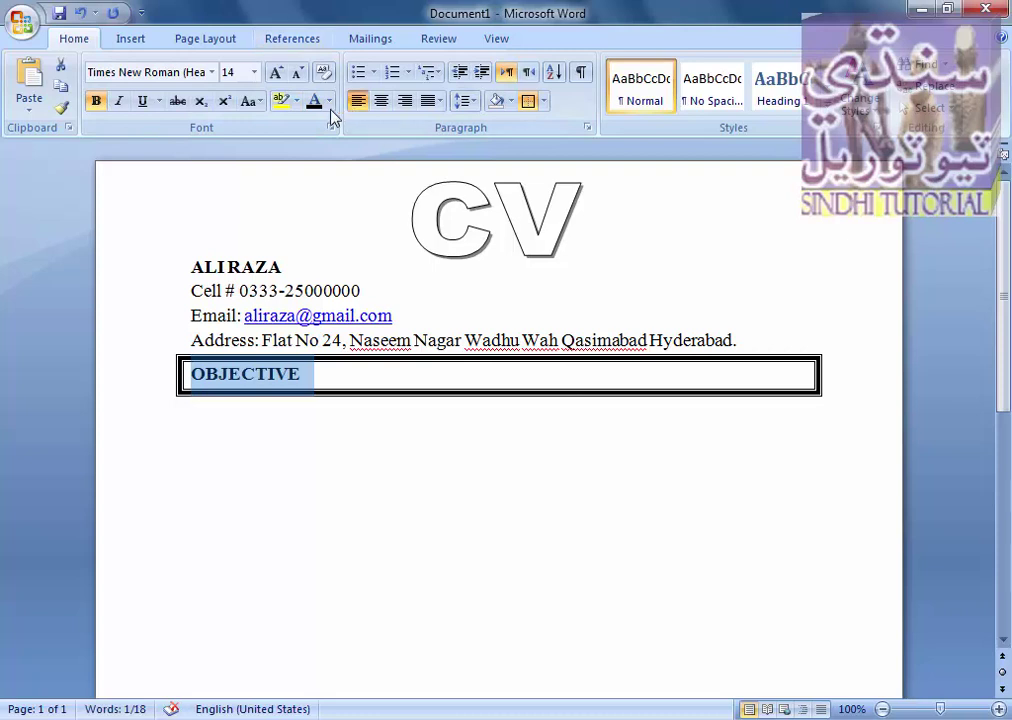
pyautogui.click(512, 102)
pyautogui.click(513, 146)
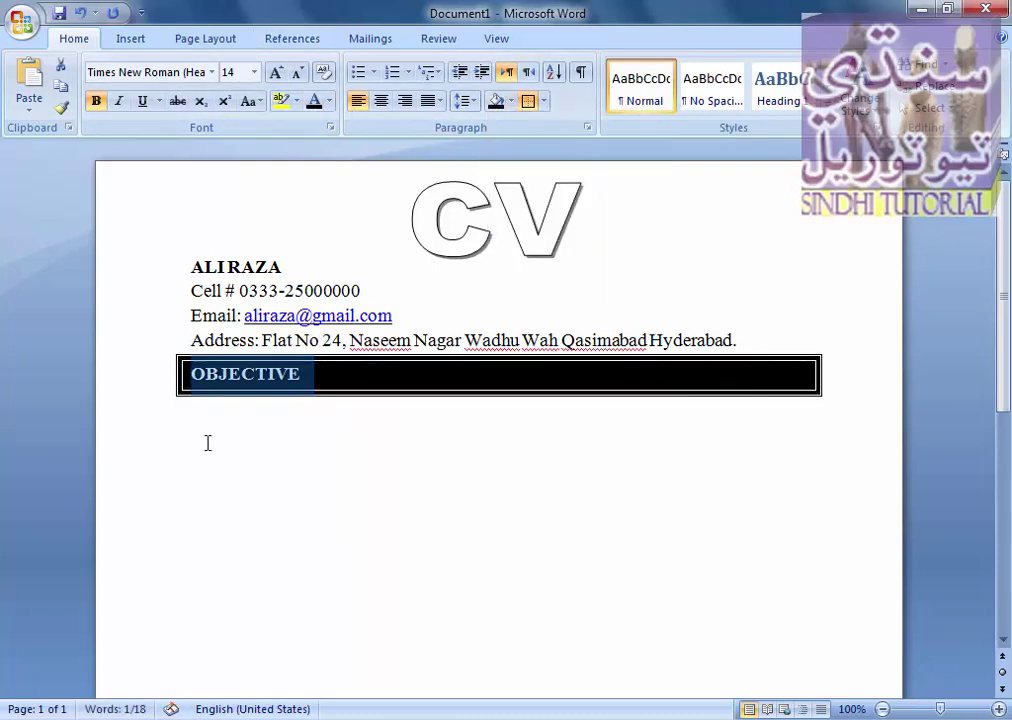
# - Change the heading to 'OBJECTIVE:' and move to the empty line below it
pyautogui.click(333, 385)
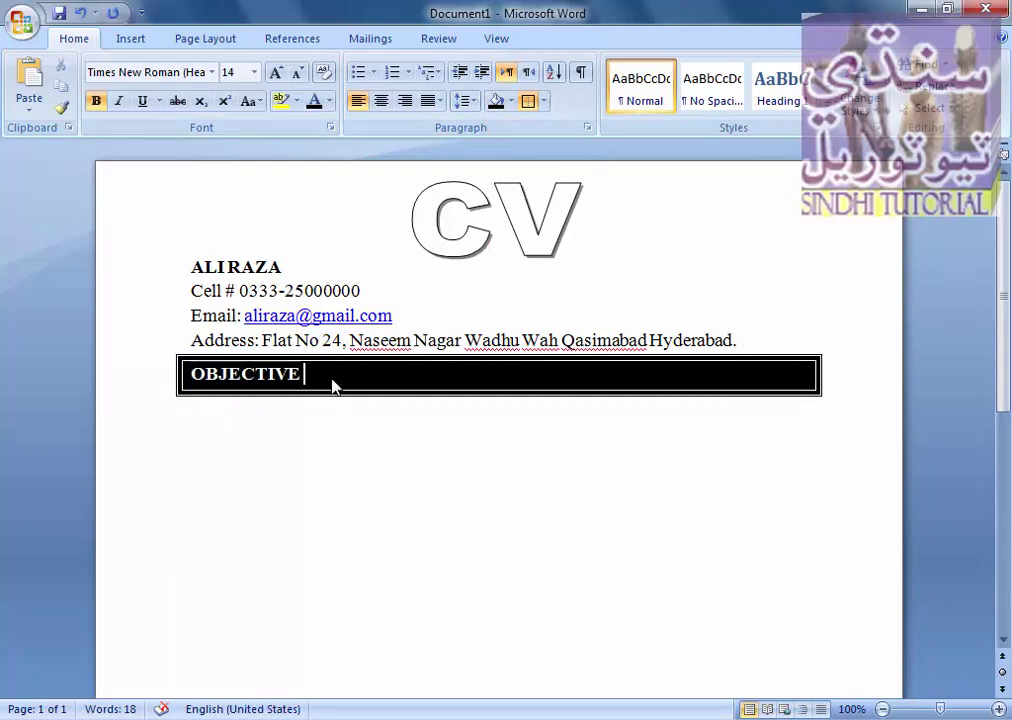
pyautogui.press('BackSpace')
pyautogui.write(':')
pyautogui.click(190, 411)
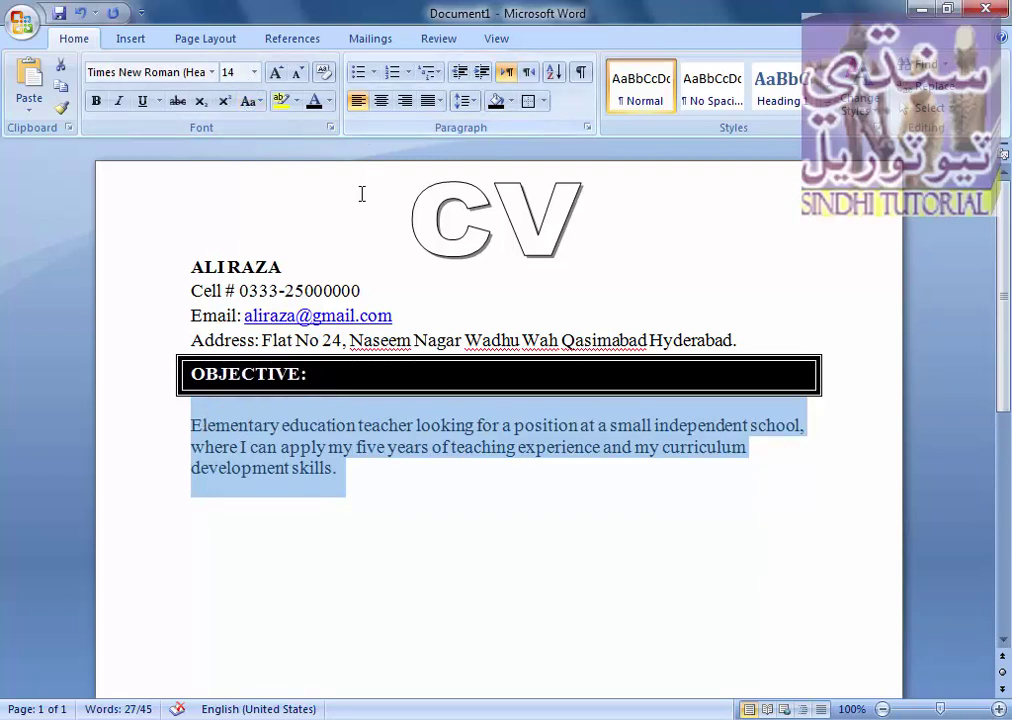
# - Apply full justification to the objective paragraph and place the caret after 'skills.'
pyautogui.click(440, 101)
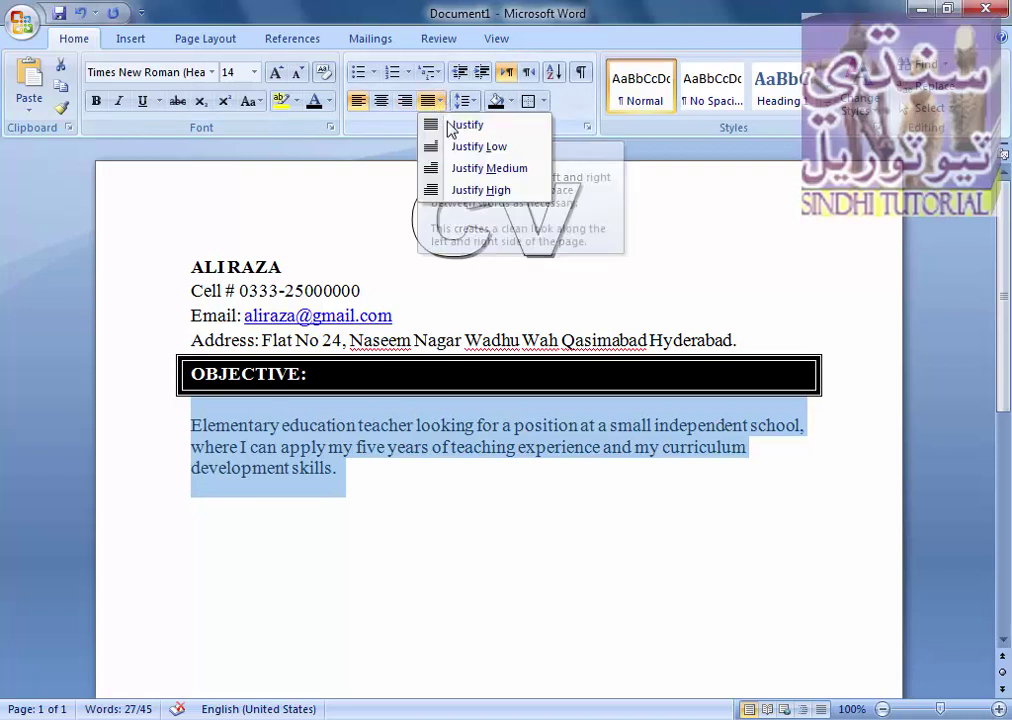
pyautogui.click(452, 127)
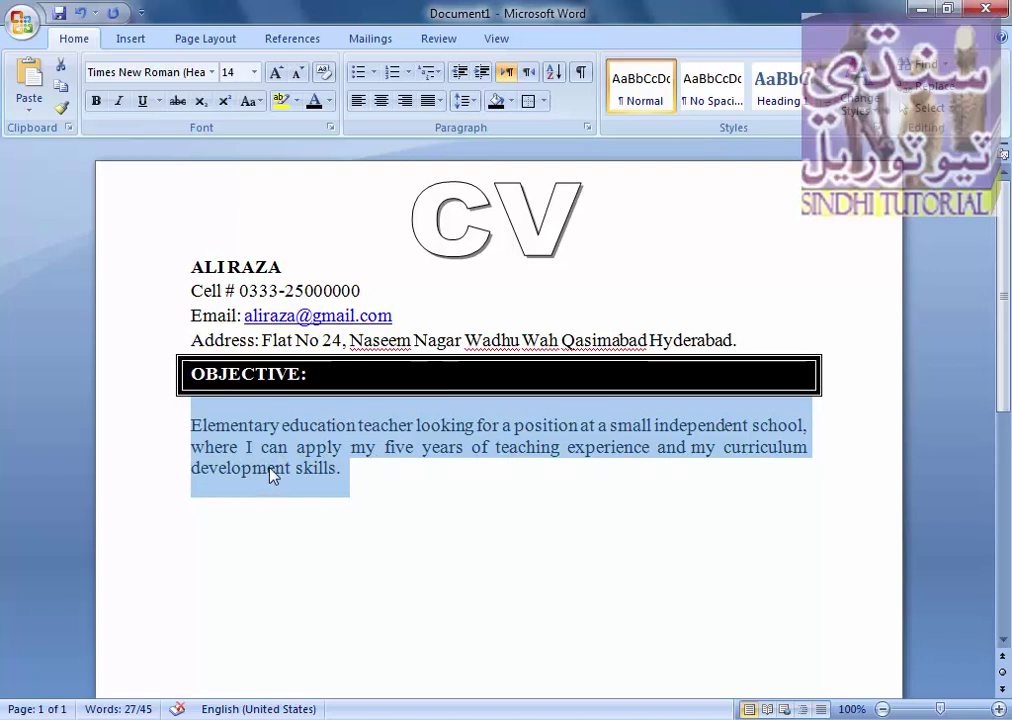
pyautogui.click(350, 482)
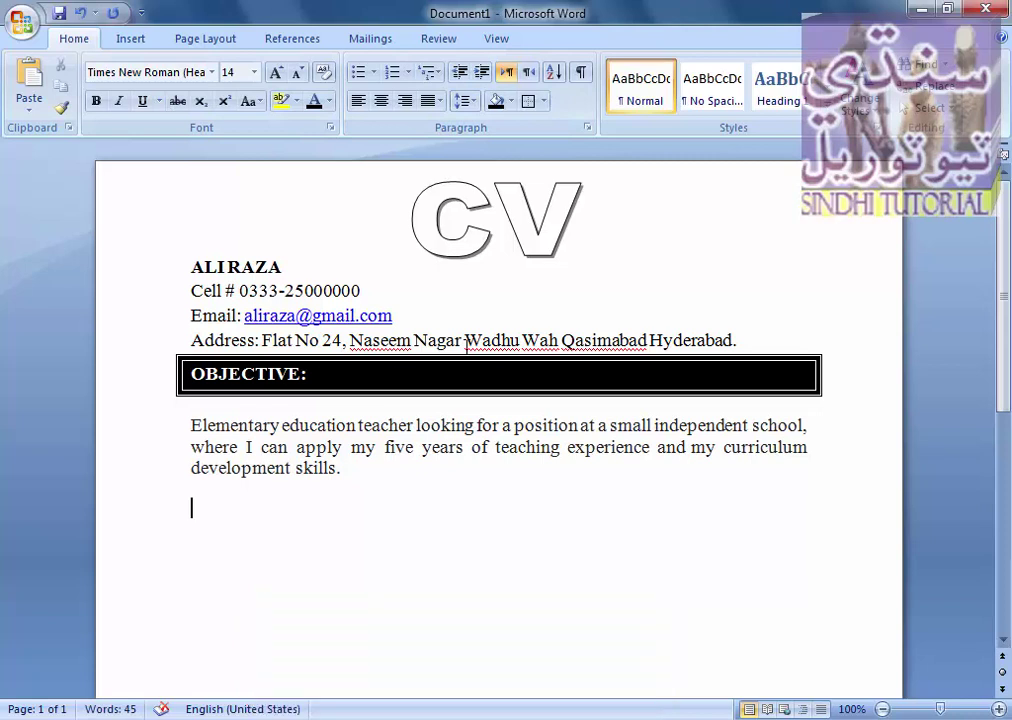
# - Type the PERSNOL INFORMATION heading and apply the thick boxed border to it
pyautogui.write('PERS')
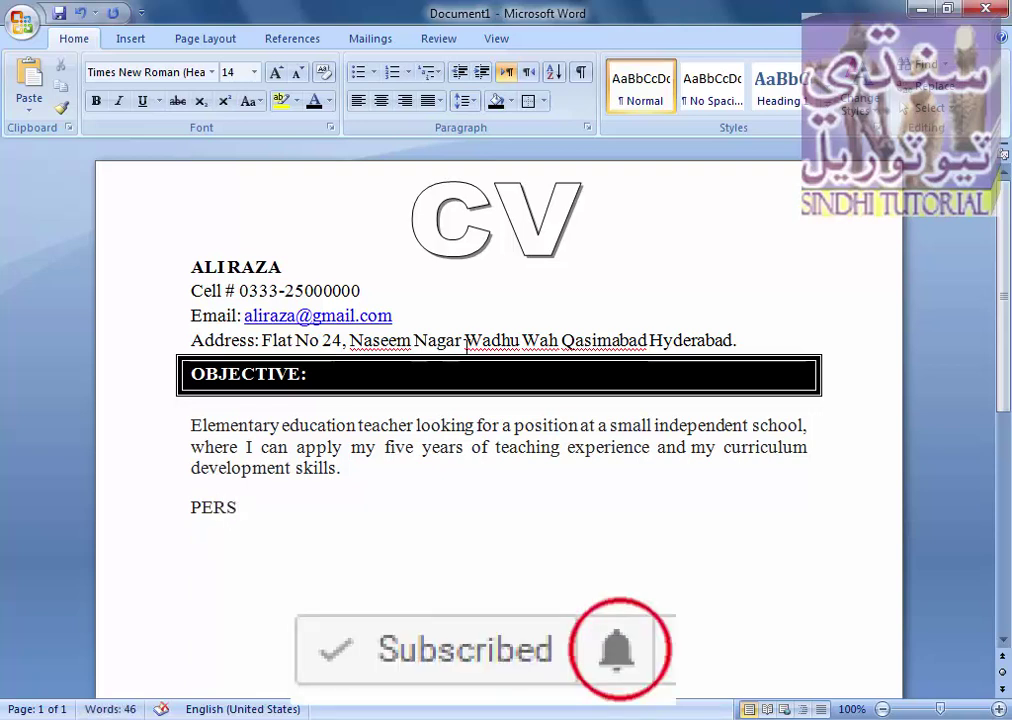
pyautogui.write('NOL')
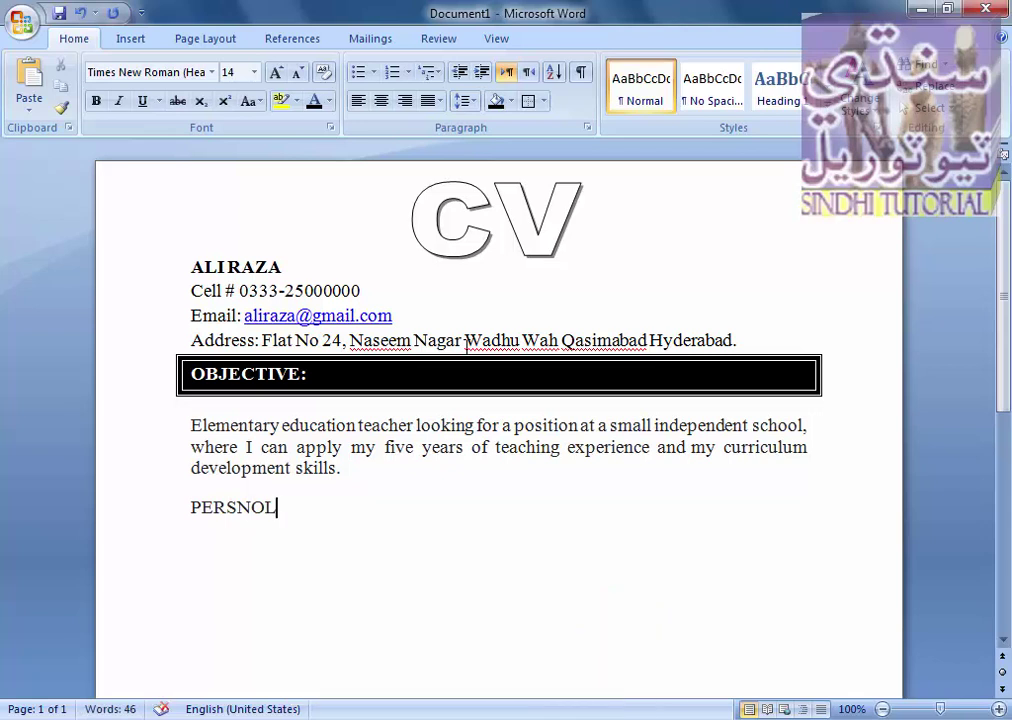
pyautogui.write(' INFORMATION')
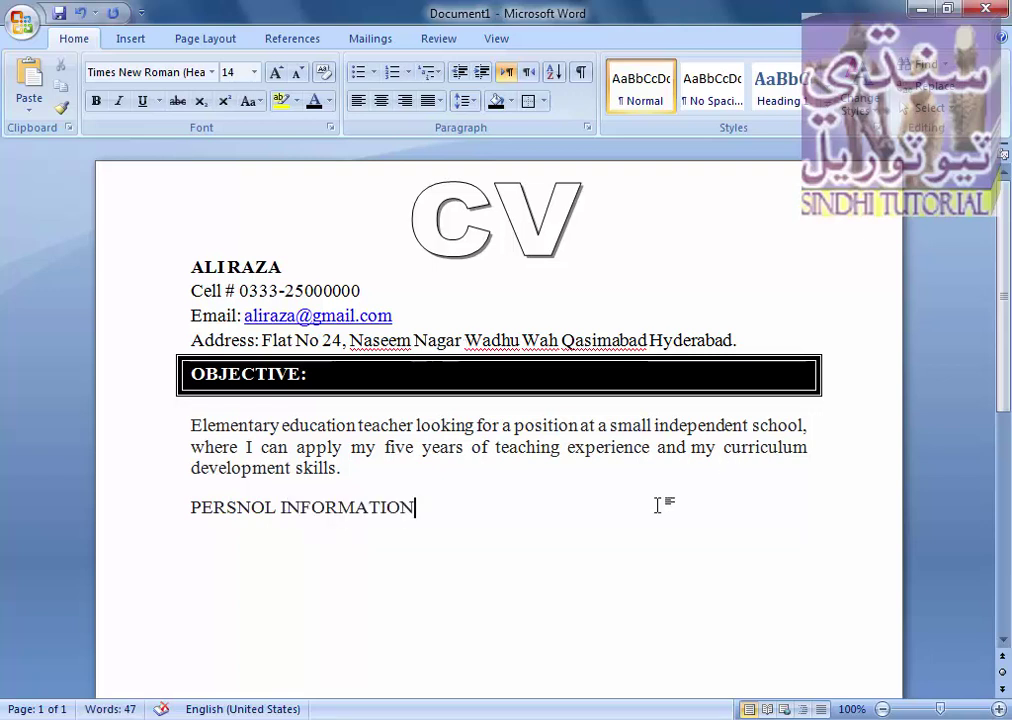
pyautogui.press('Home')
pyautogui.press('Return')
pyautogui.moveTo(192, 547); pyautogui.dragTo(217, 546)
pyautogui.moveTo(382, 546); pyautogui.dragTo(185, 544)
pyautogui.click(427, 553)
pyautogui.click(539, 105)
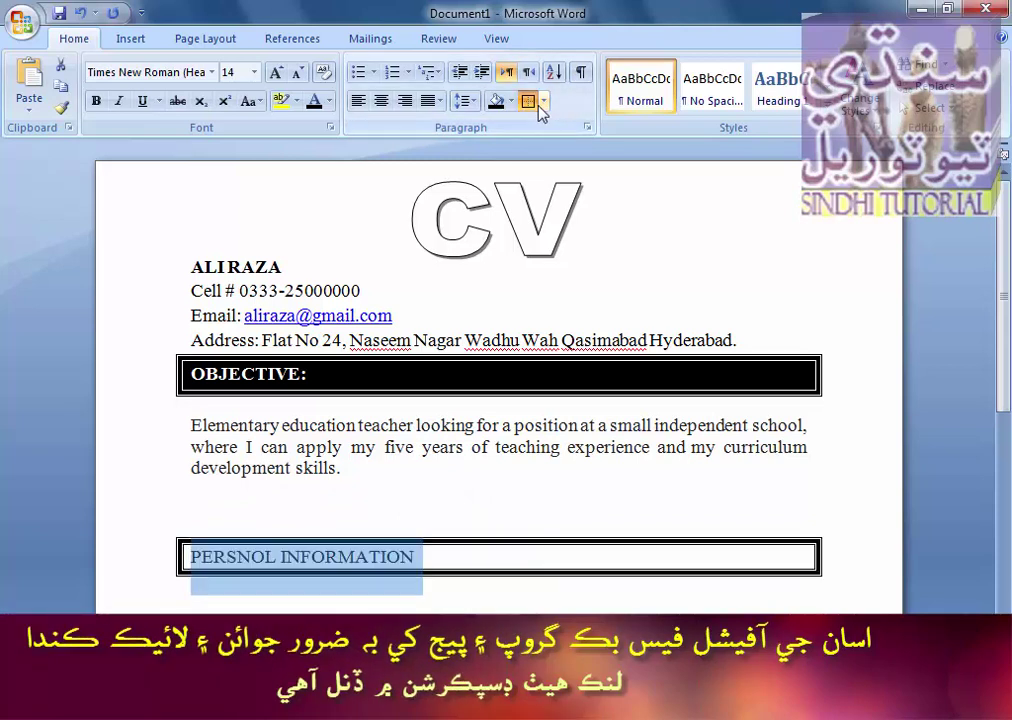
# - Delete the blank line above the heading and add a colon after PERSNOL INFORMATION
pyautogui.click(238, 513)
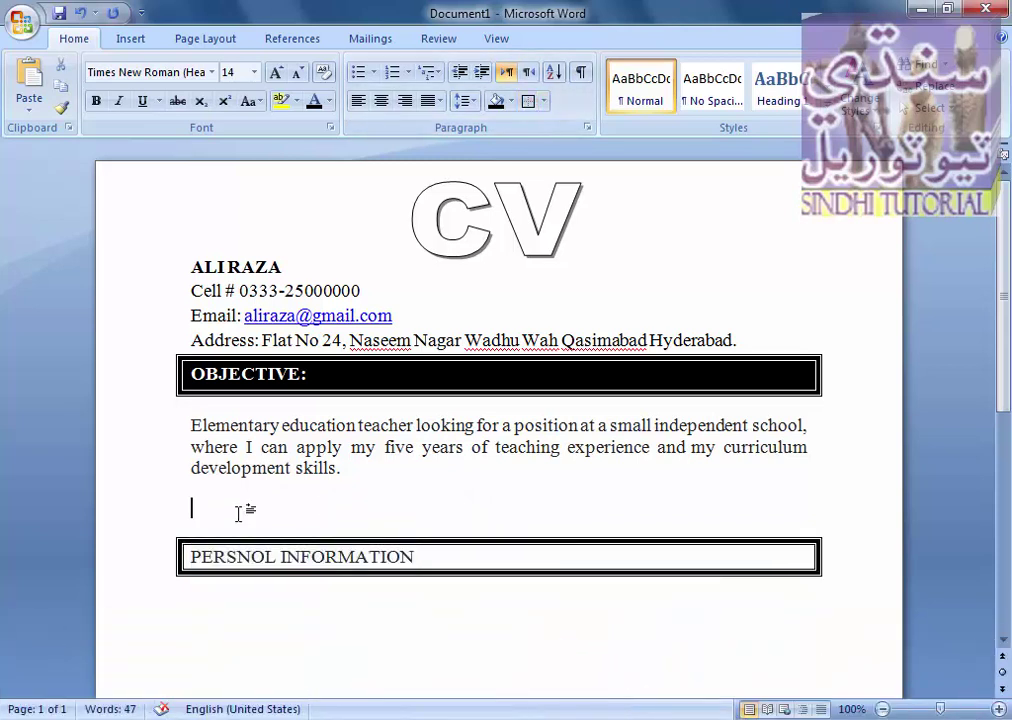
pyautogui.press('BackSpace')
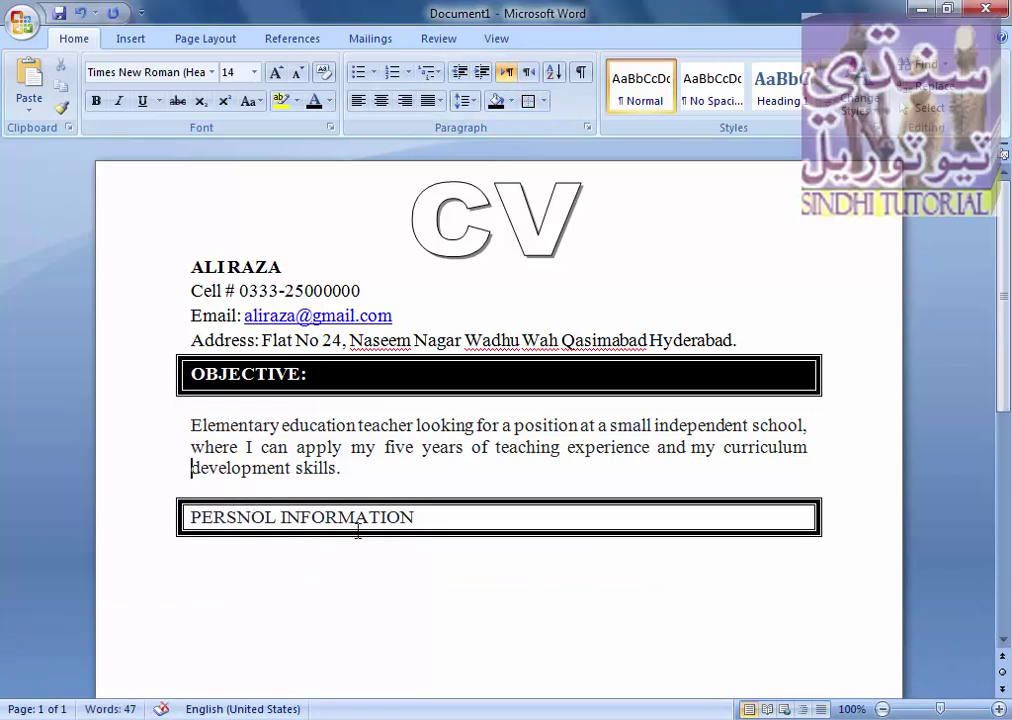
pyautogui.click(678, 521)
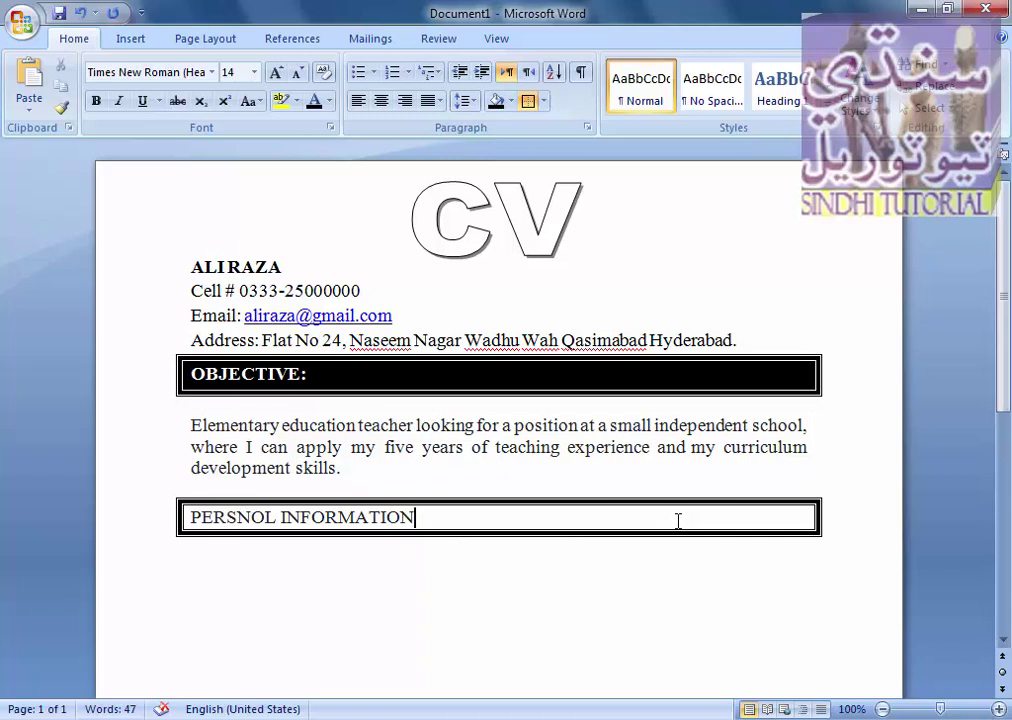
pyautogui.write(':')
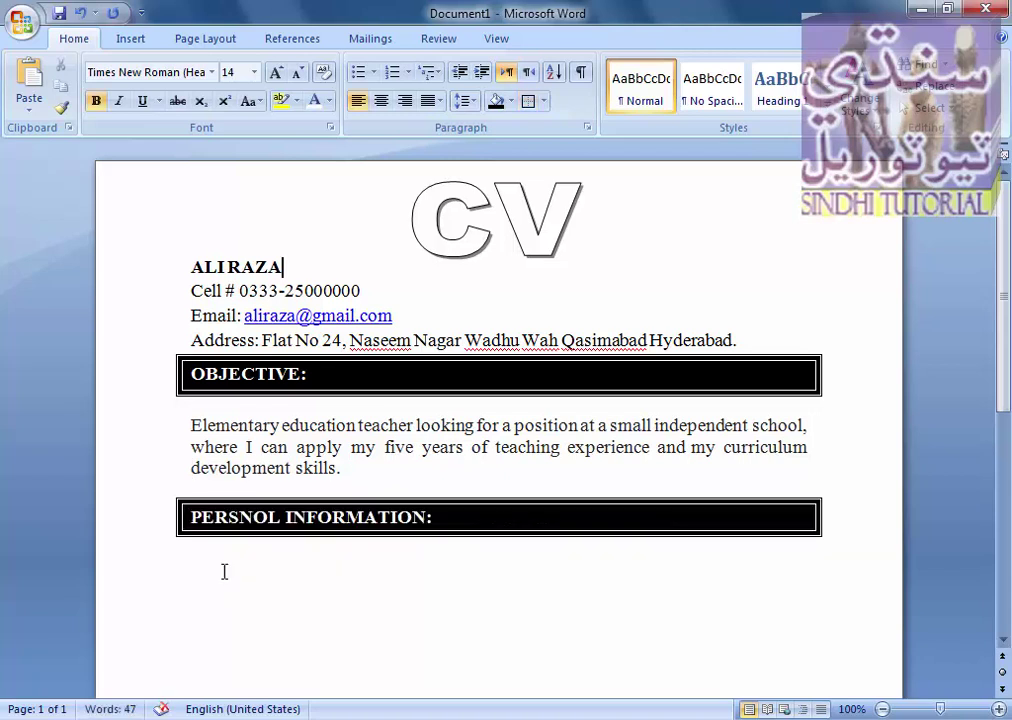
pyautogui.click(226, 571)
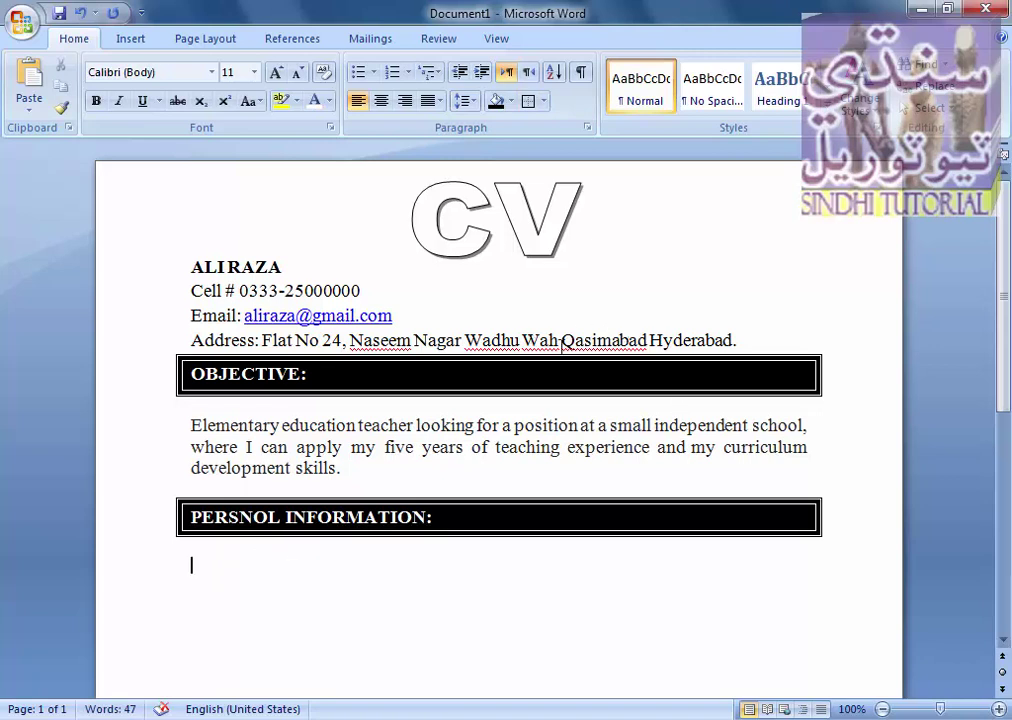
pyautogui.scroll(-3, 1008, 397)
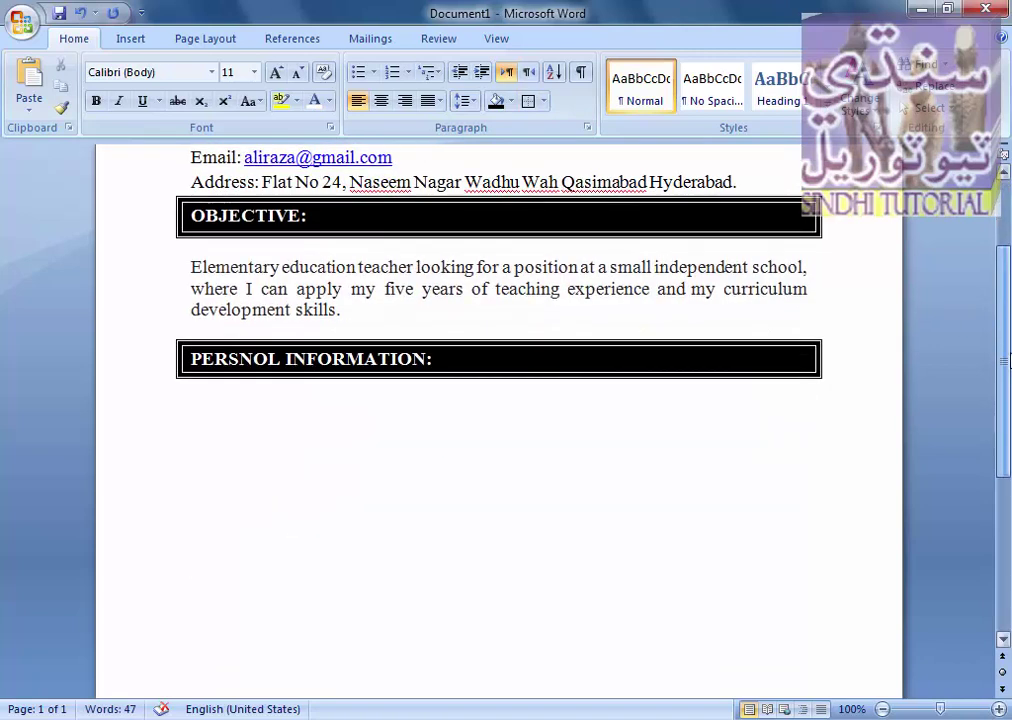
pyautogui.scroll(2, 1009, 316)
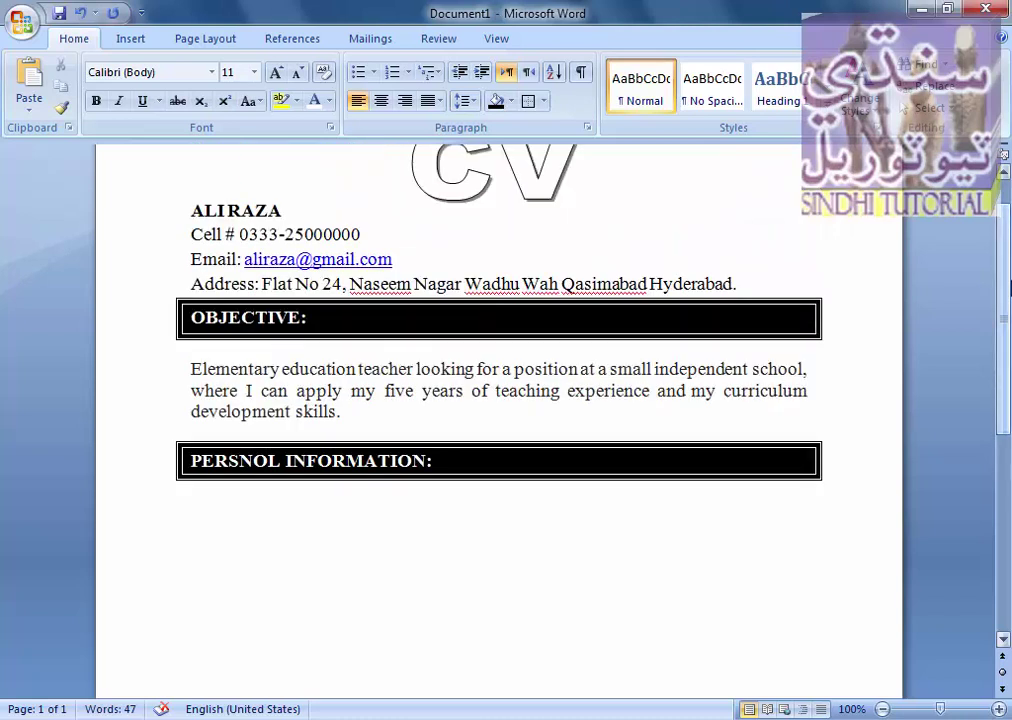
pyautogui.scroll(1, 1009, 258)
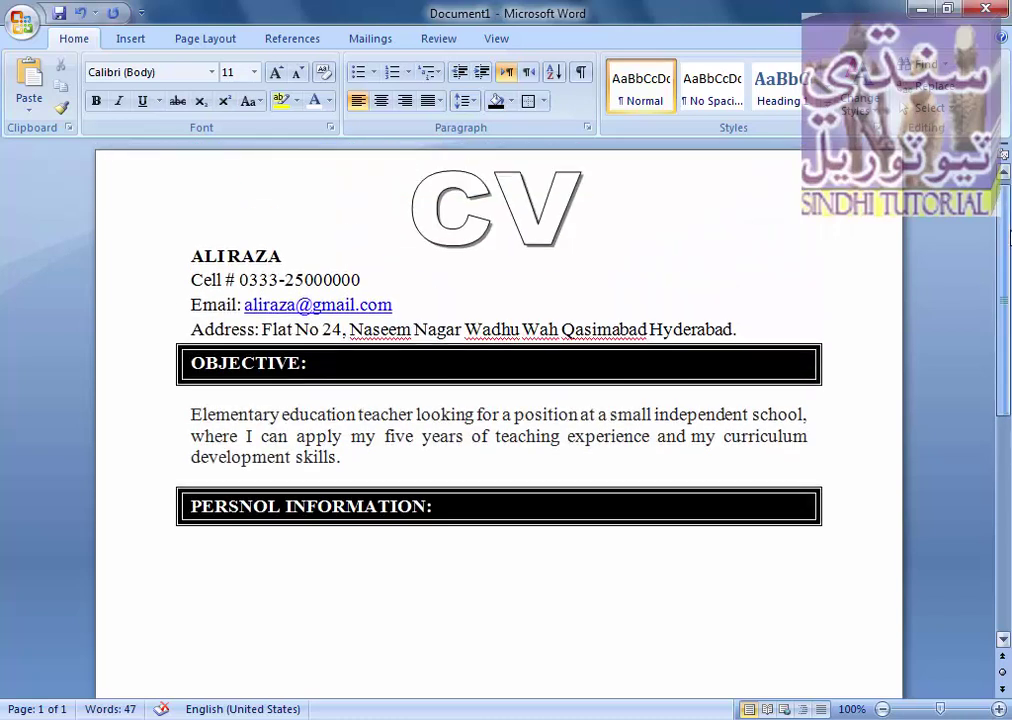
pyautogui.scroll(-2, 1008, 215)
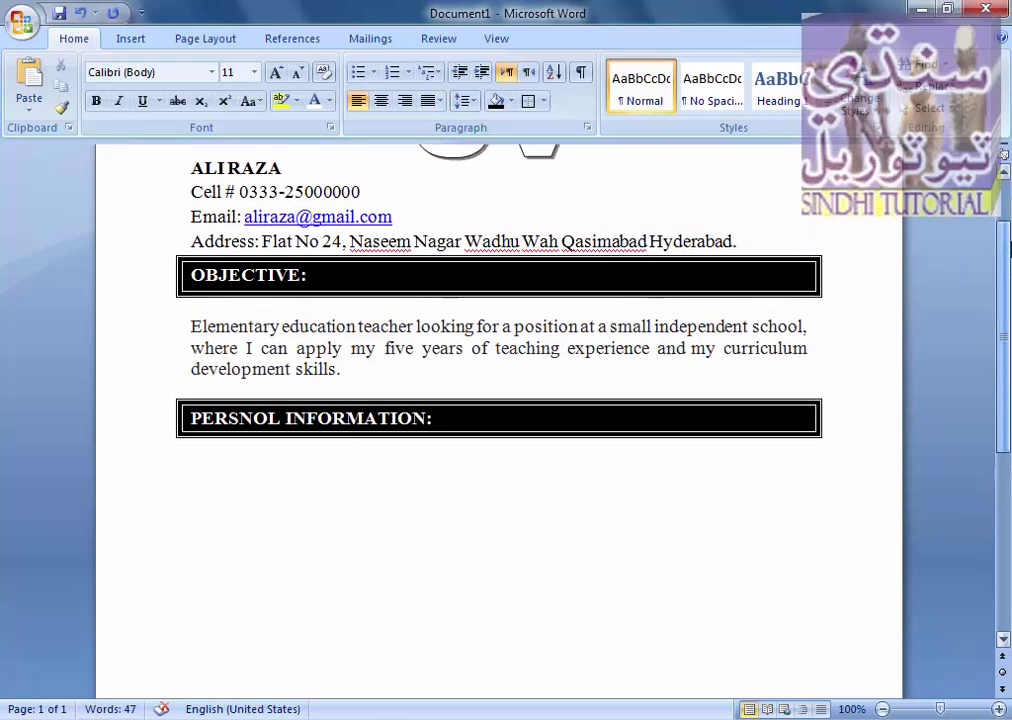
pyautogui.scroll(2, 1008, 215)
pyautogui.scroll(-4, 1009, 262)
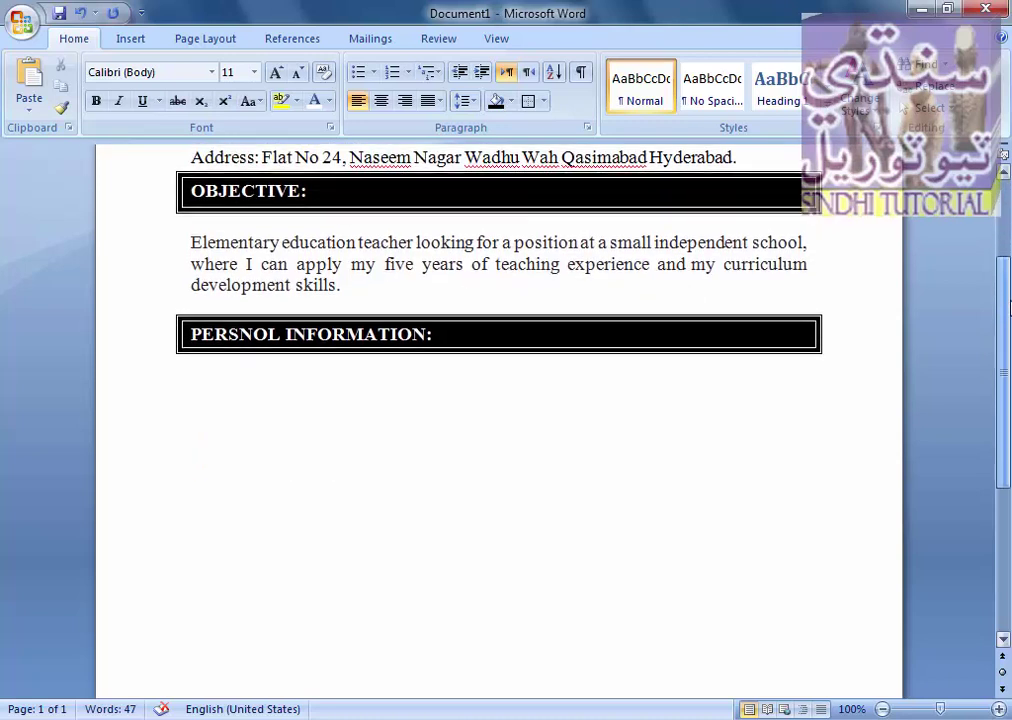
pyautogui.scroll(3, 1009, 250)
pyautogui.scroll(1, 1009, 248)
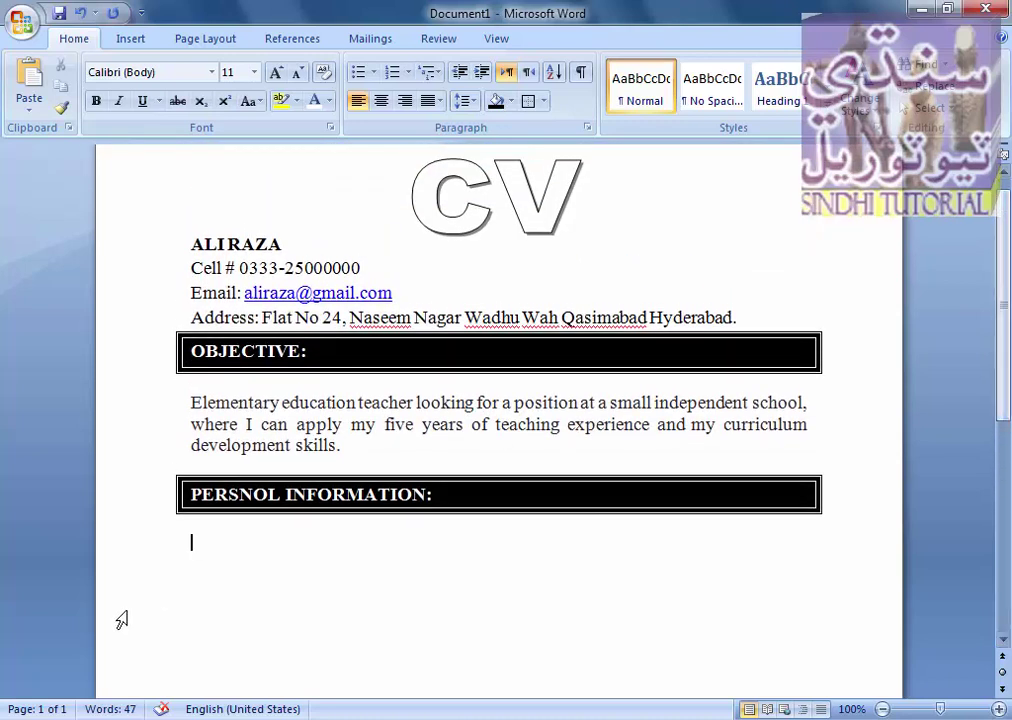
# - Paste the personal details, add 'District Domicile' with value Hyderabad (U), and select the block
pyautogui.hotkey('ctrl', 'v')
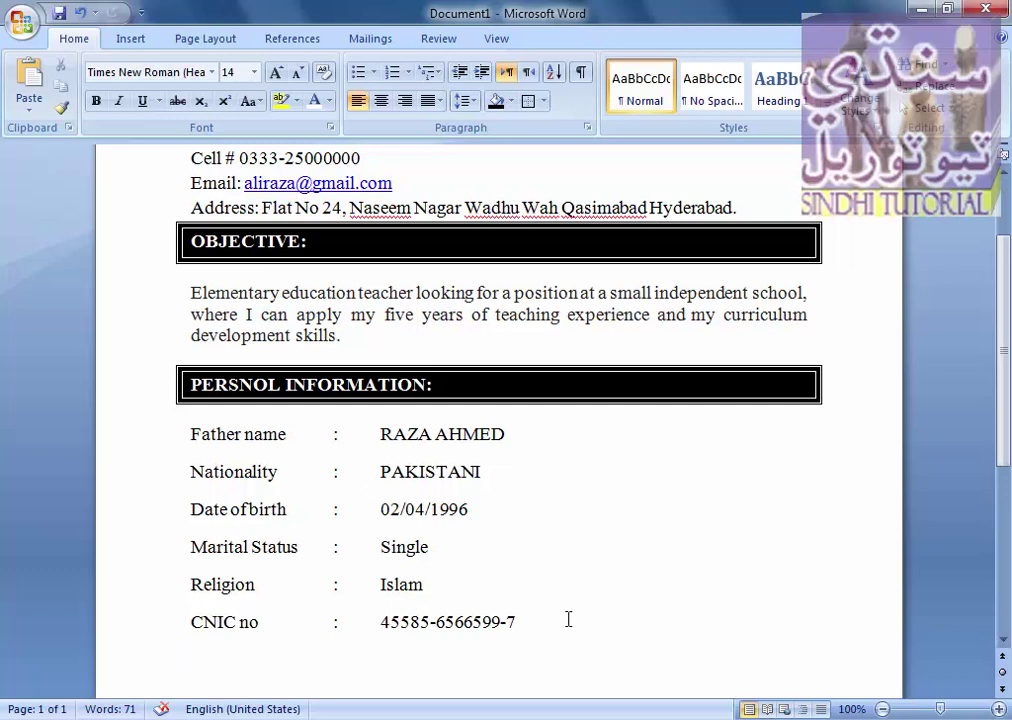
pyautogui.write('District ')
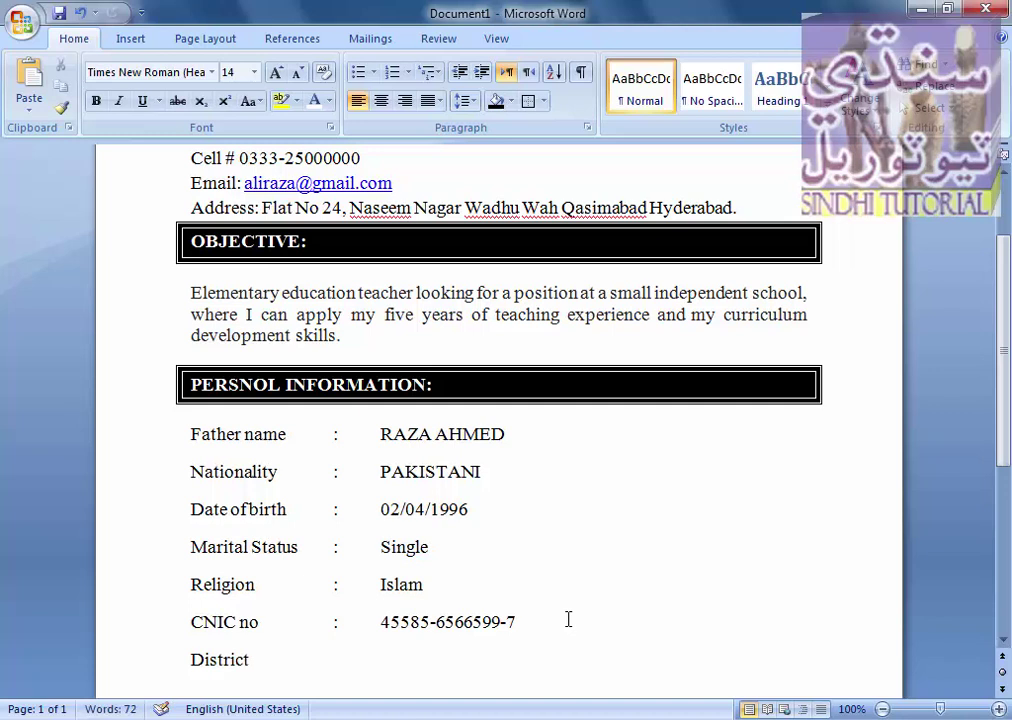
pyautogui.write('Domicile :')
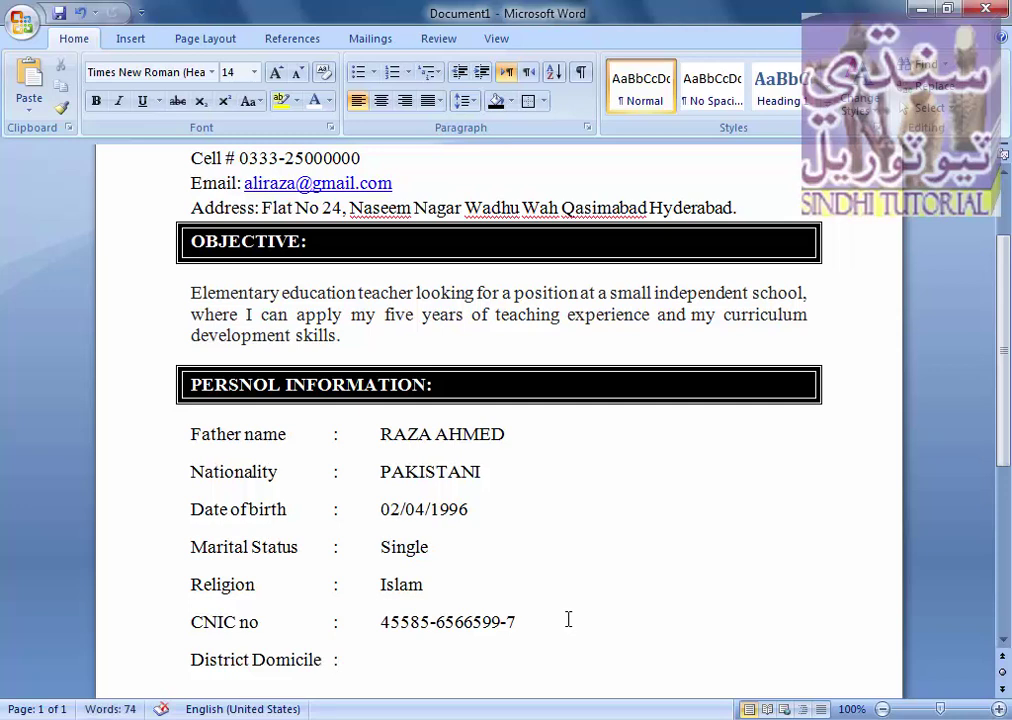
pyautogui.press('Tab')
pyautogui.write('Hyderabad (U)')
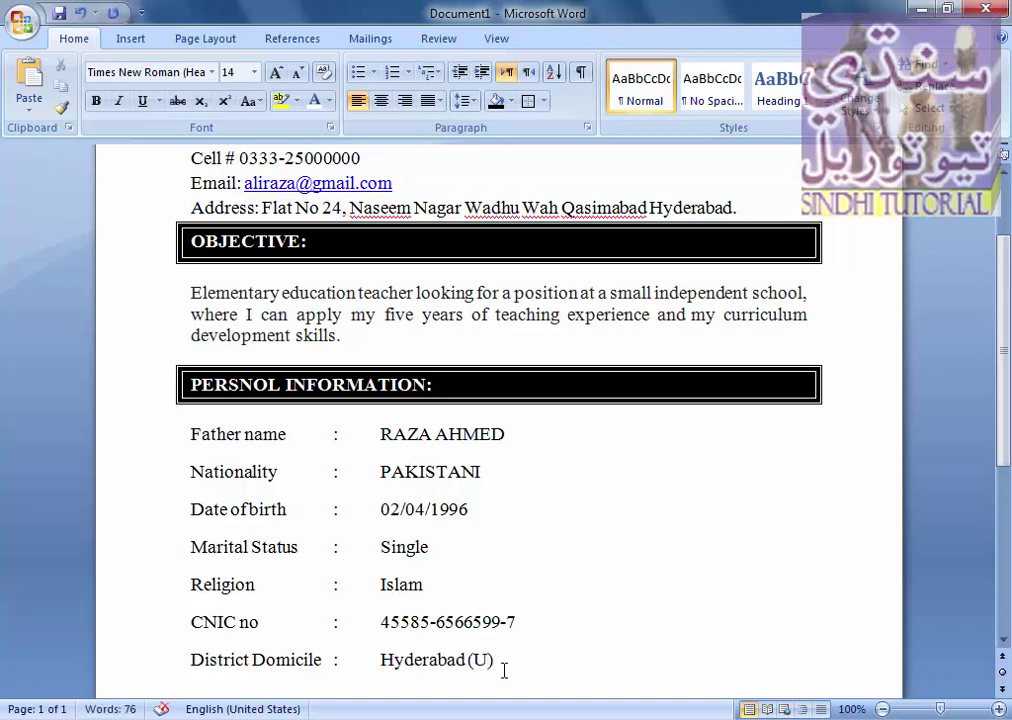
pyautogui.moveTo(501, 668); pyautogui.dragTo(505, 672)
pyautogui.scroll(-1, 505, 663)
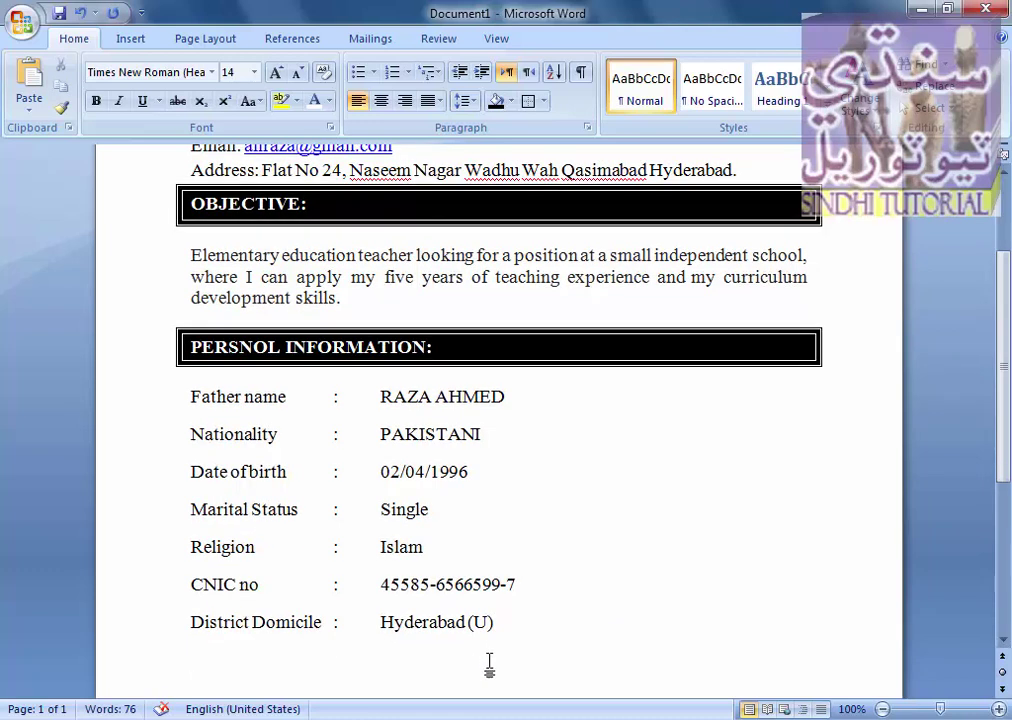
pyautogui.moveTo(506, 630); pyautogui.dragTo(385, 300)
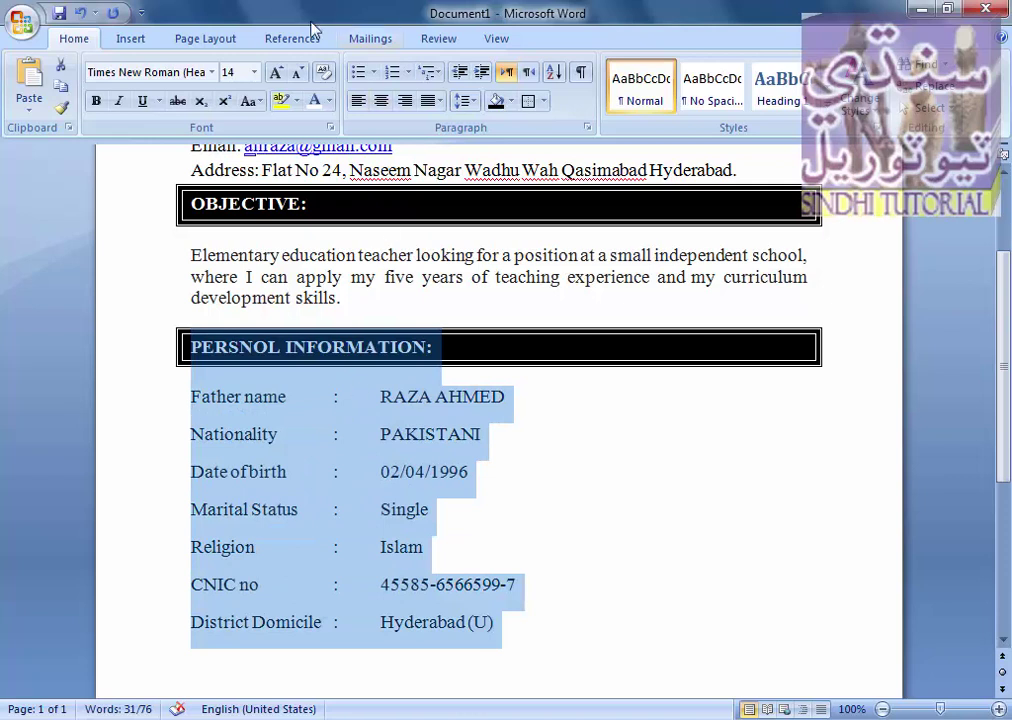
# - Set Spacing After to 0 for the details and insert a blank line above Father name
pyautogui.doubleClick(210, 42)
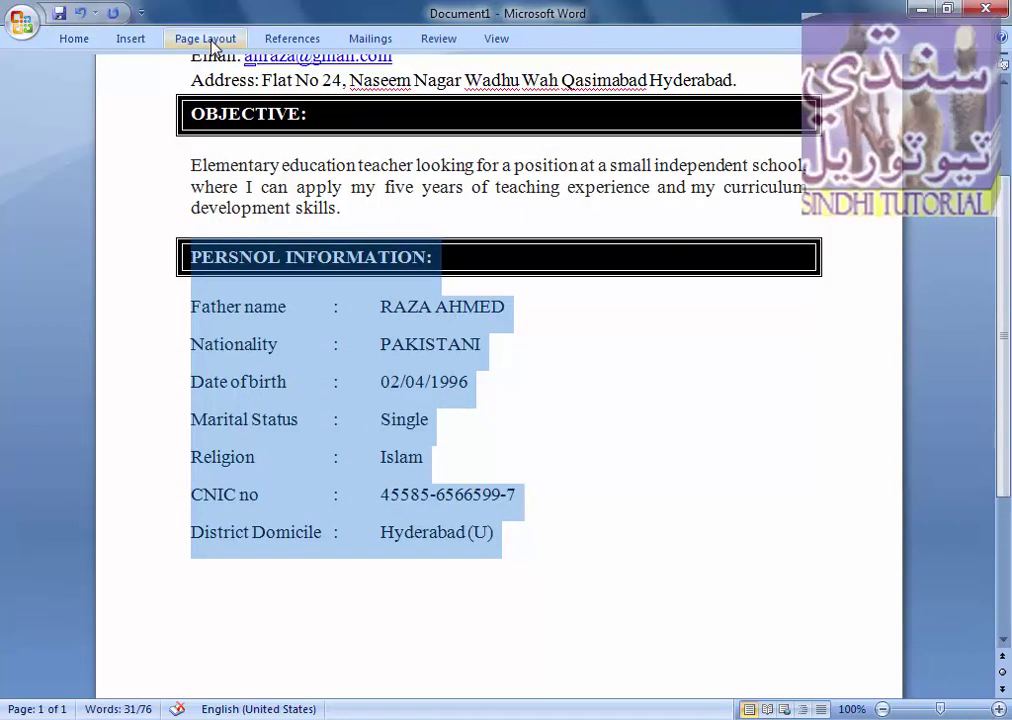
pyautogui.click(210, 40)
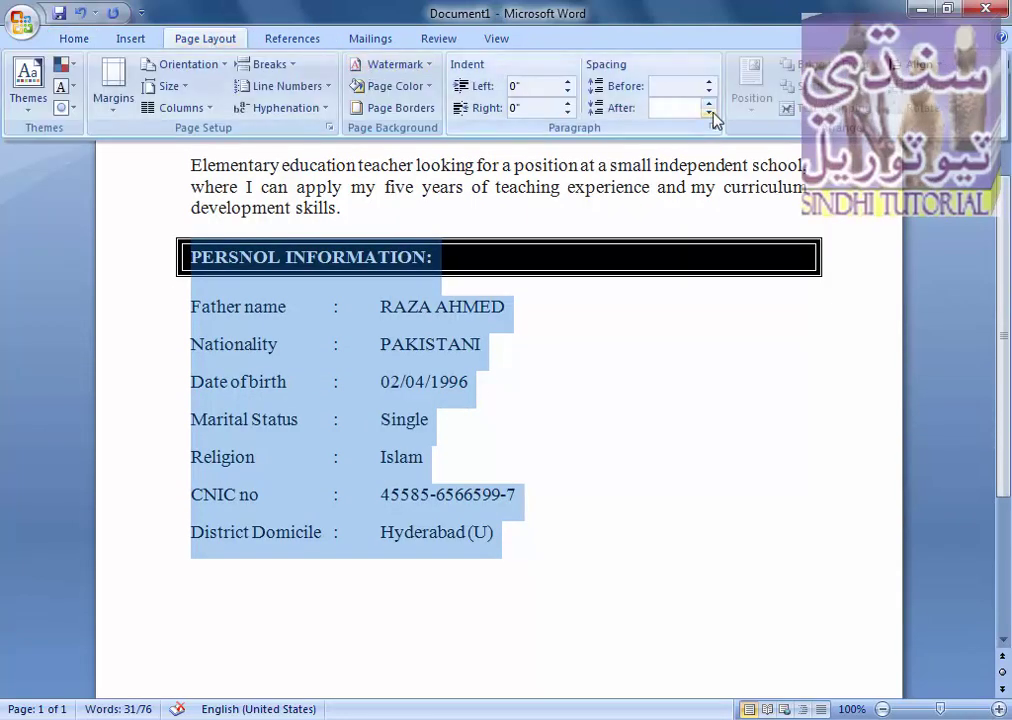
pyautogui.click(710, 112)
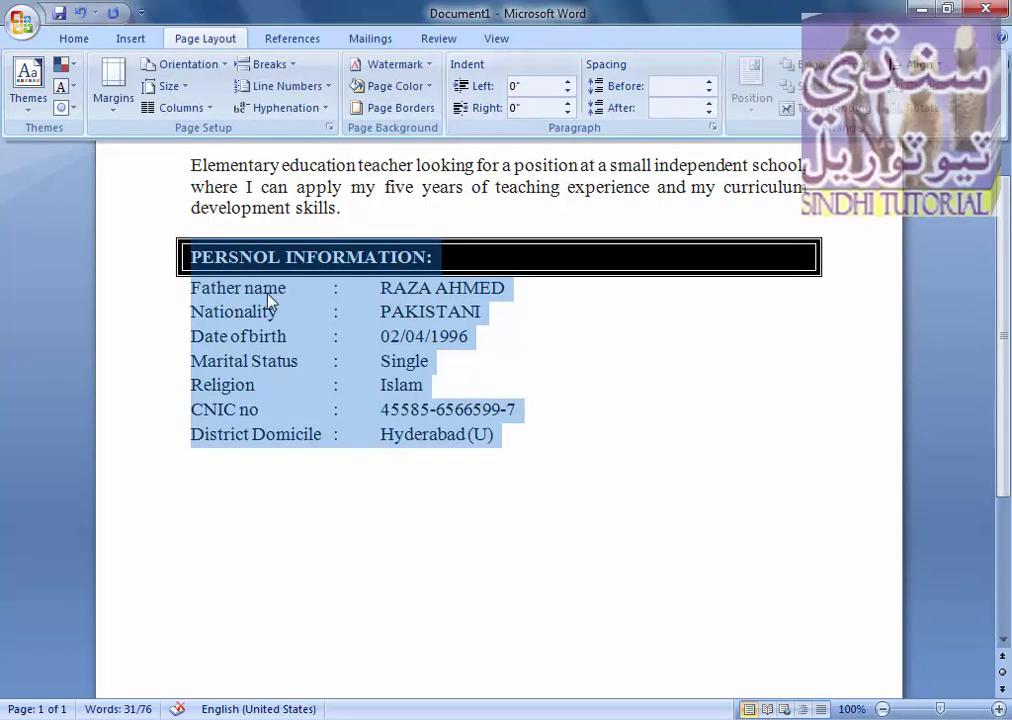
pyautogui.click(191, 284)
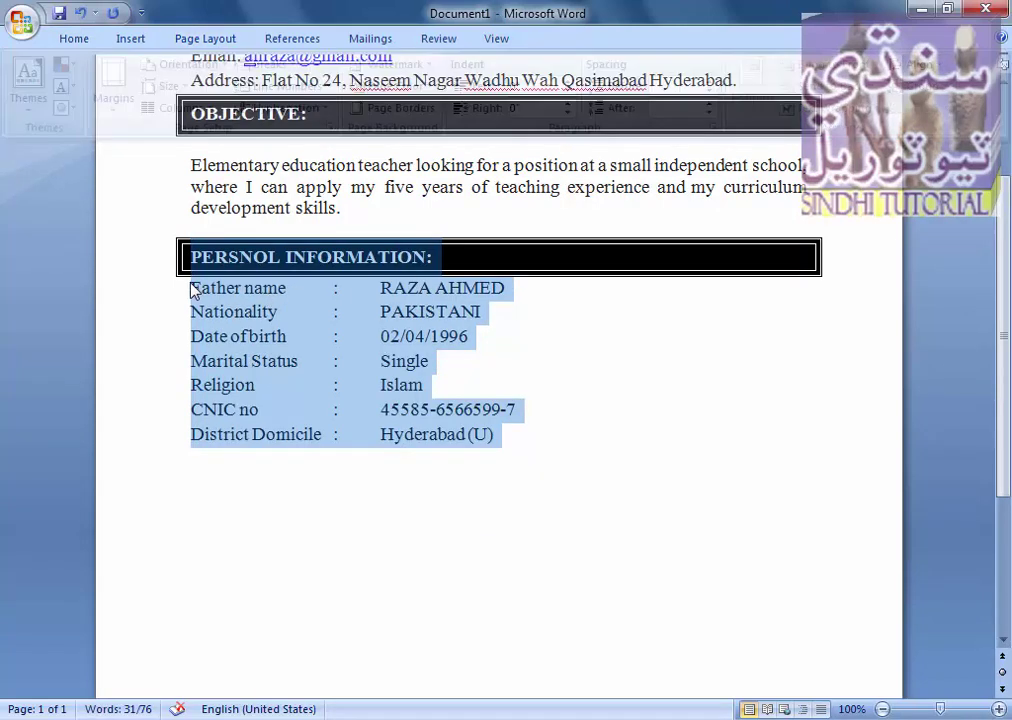
pyautogui.click(191, 289)
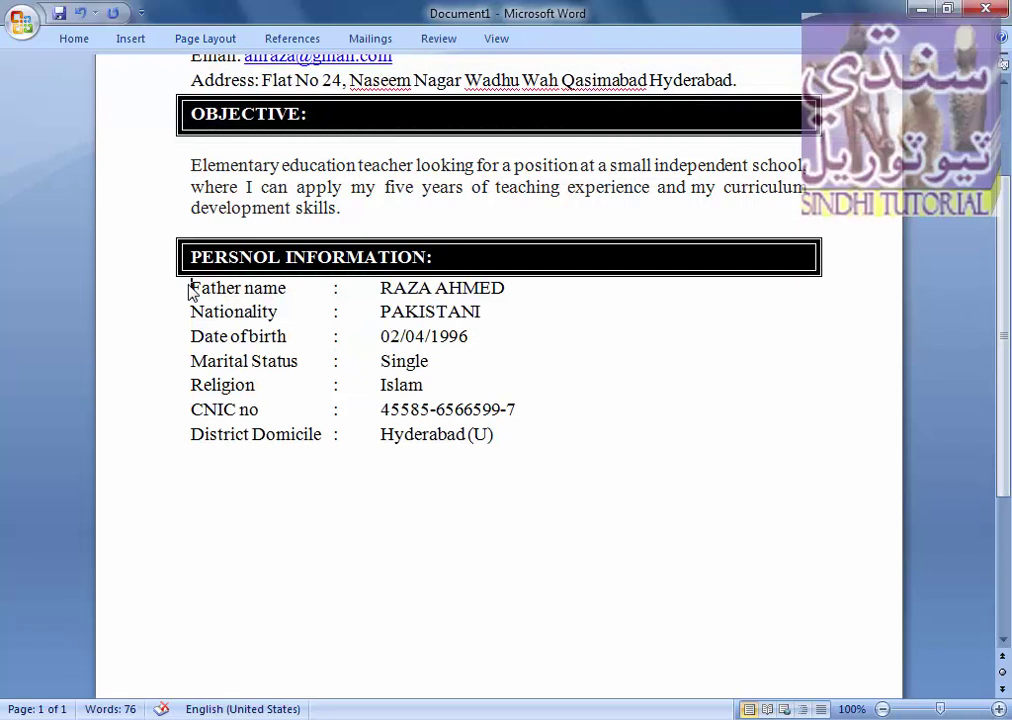
pyautogui.press('Return')
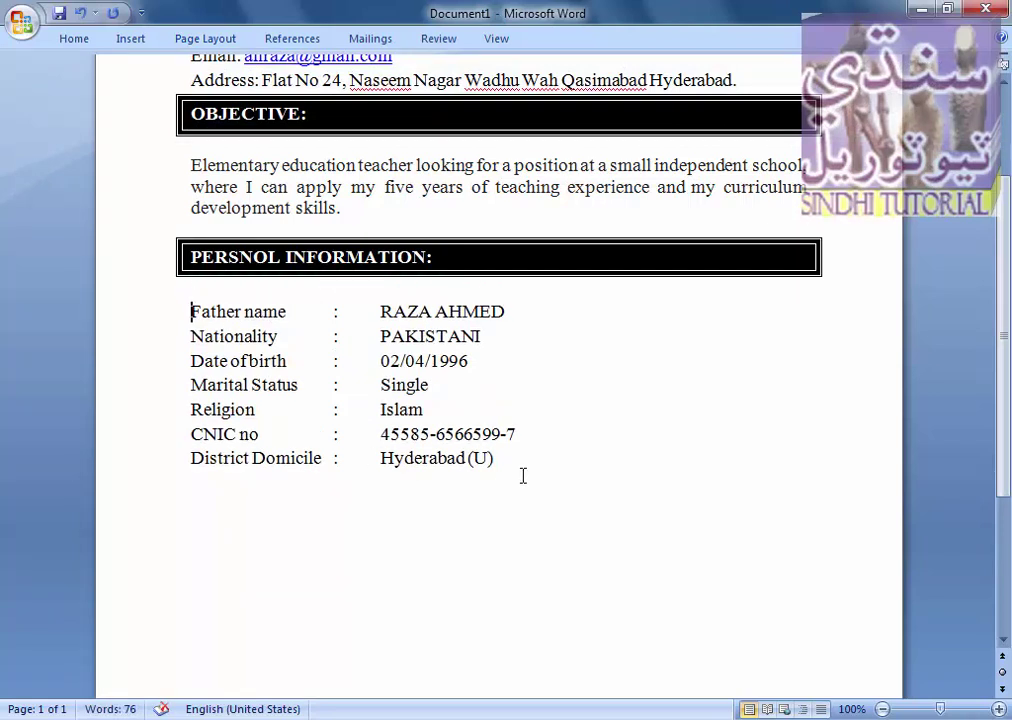
pyautogui.click(522, 476)
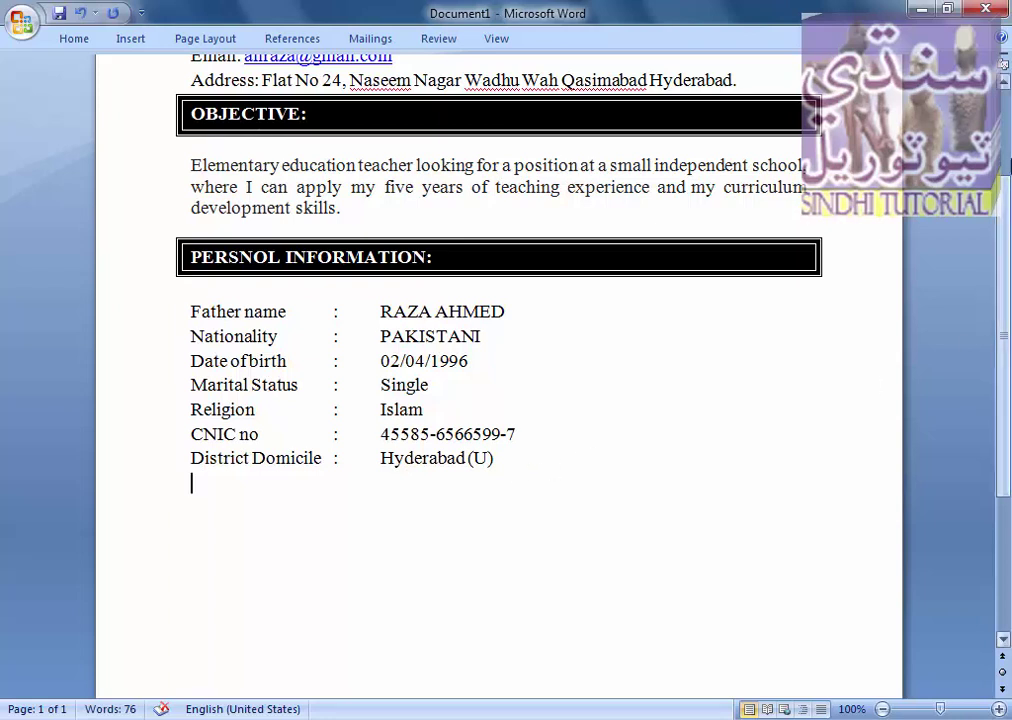
pyautogui.moveTo(1007, 258); pyautogui.dragTo(1007, 271)
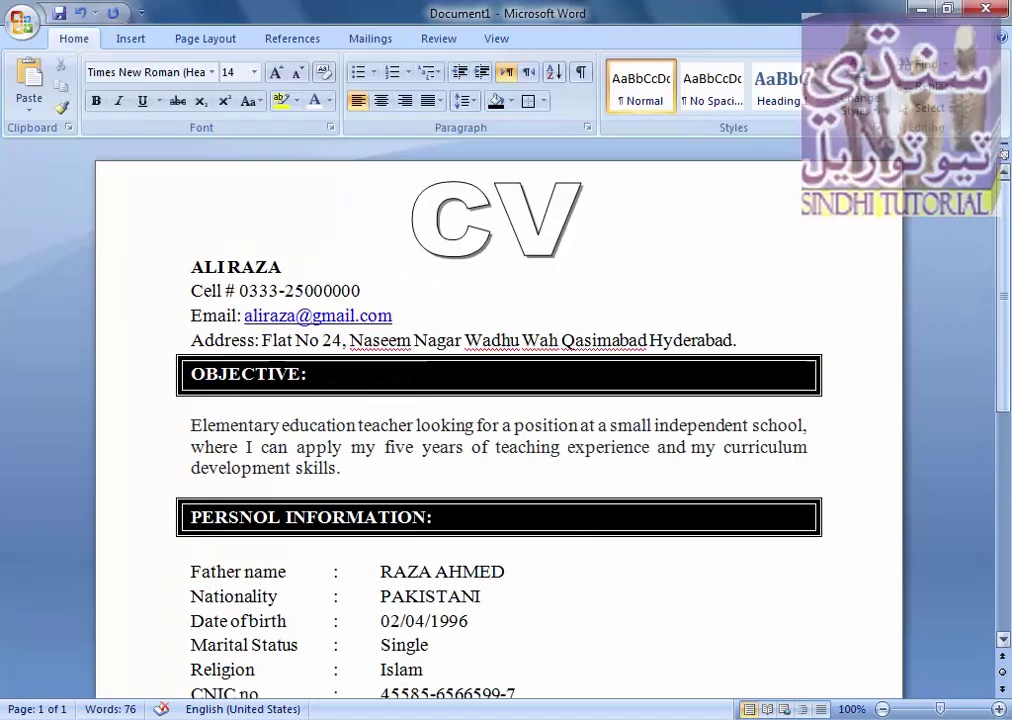
# - Place the caret on the empty line beneath the EDUCATION/ QUALIFICATION: heading box
pyautogui.moveTo(1007, 336); pyautogui.dragTo(1007, 436)
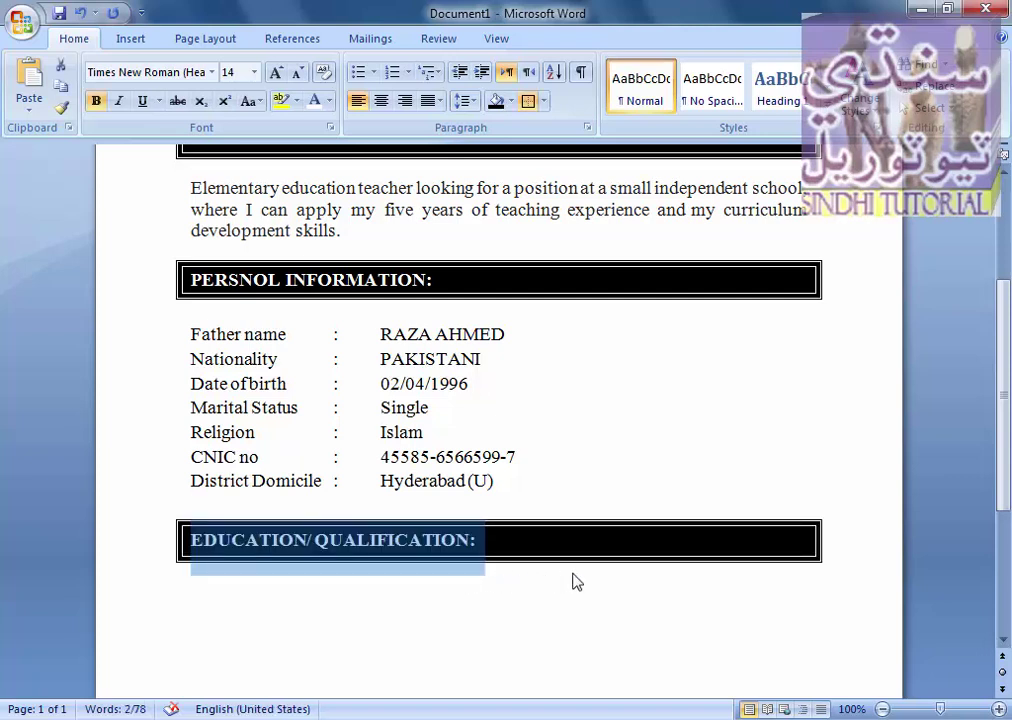
pyautogui.click(190, 588)
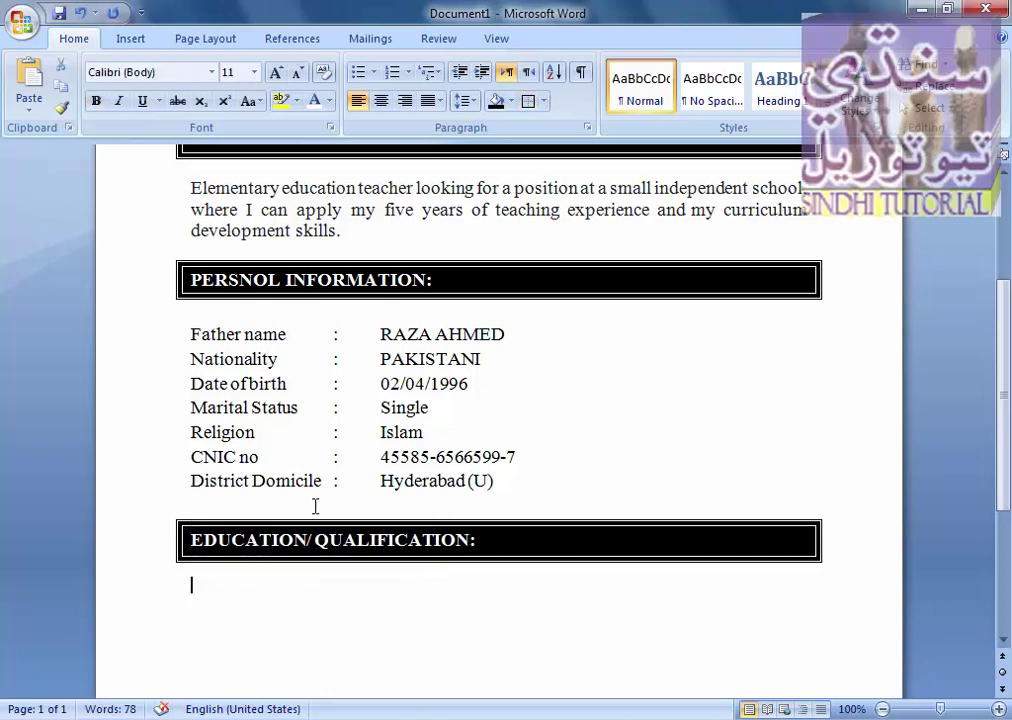
pyautogui.click(127, 42)
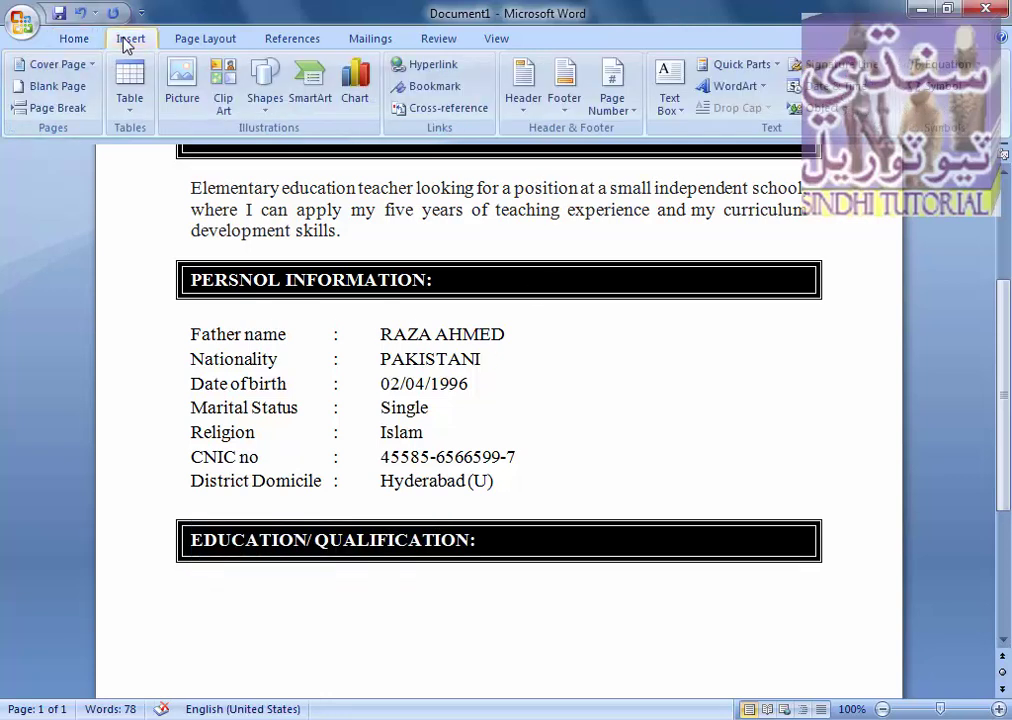
# - Insert a 5-column, 4-row table and edit headers to 'Degree/ Class' and 'University / Board'
pyautogui.click(131, 112)
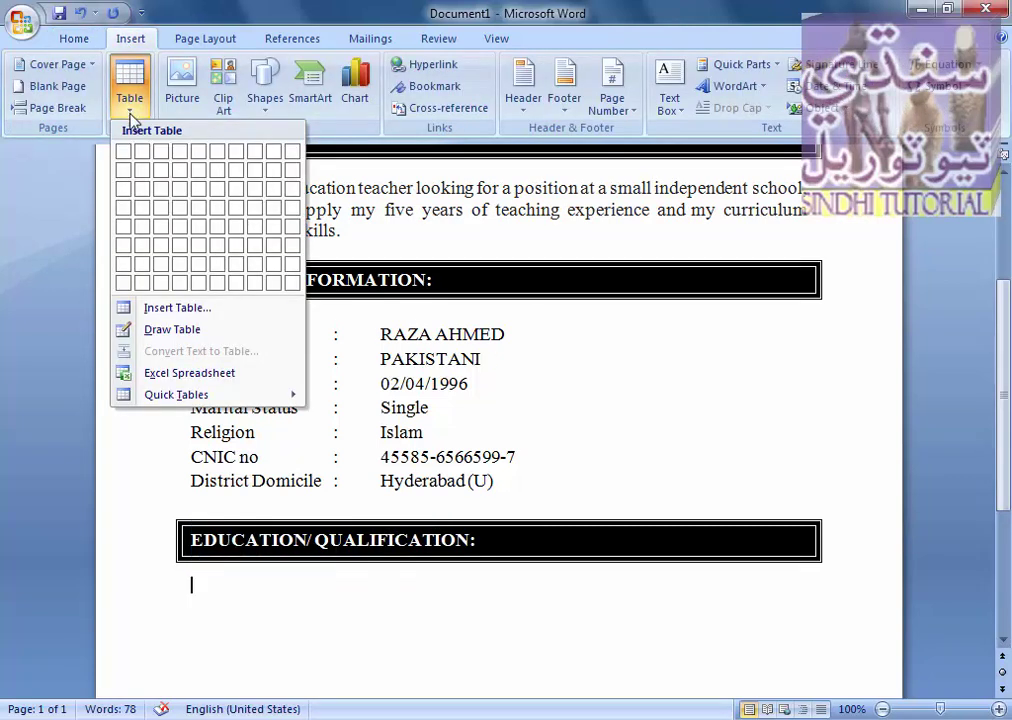
pyautogui.click(199, 208)
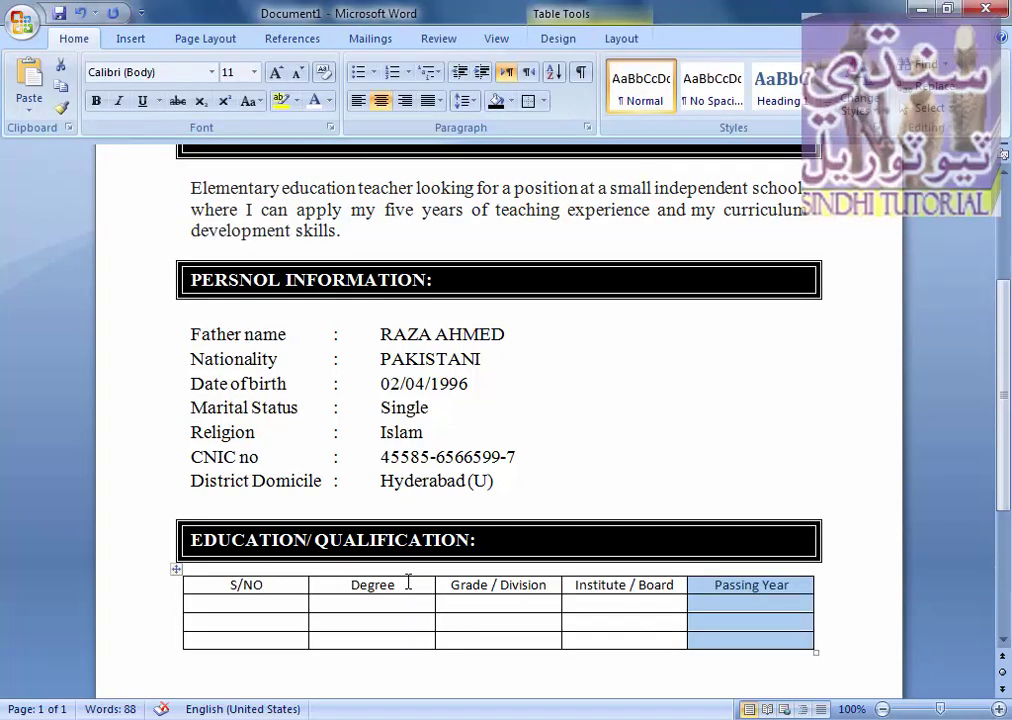
pyautogui.click(408, 582)
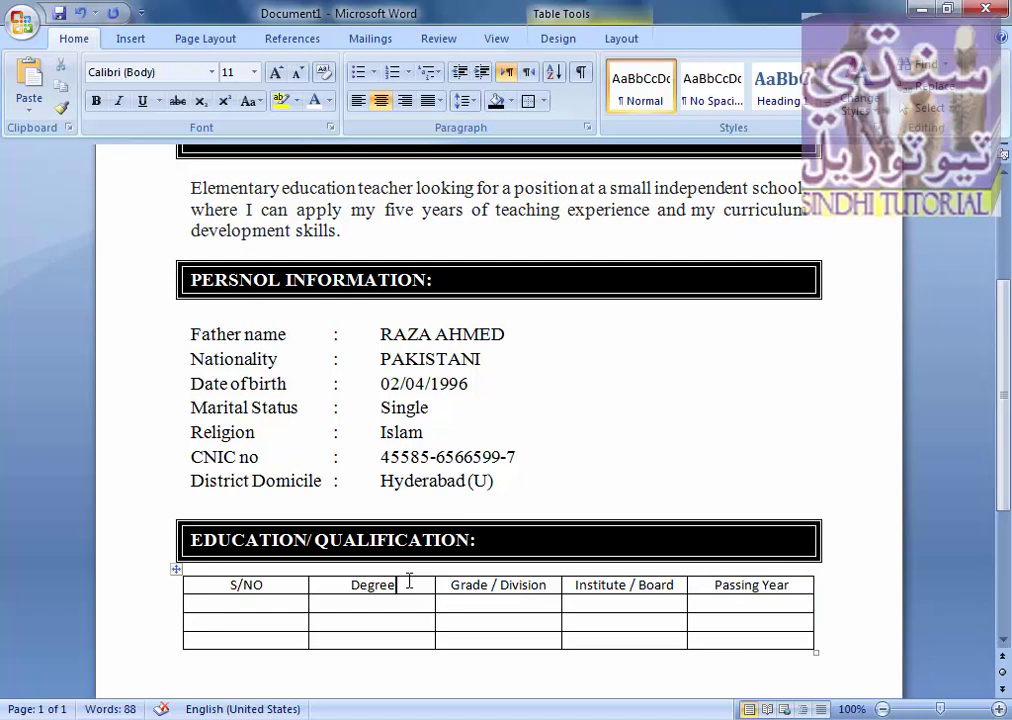
pyautogui.write('/ ')
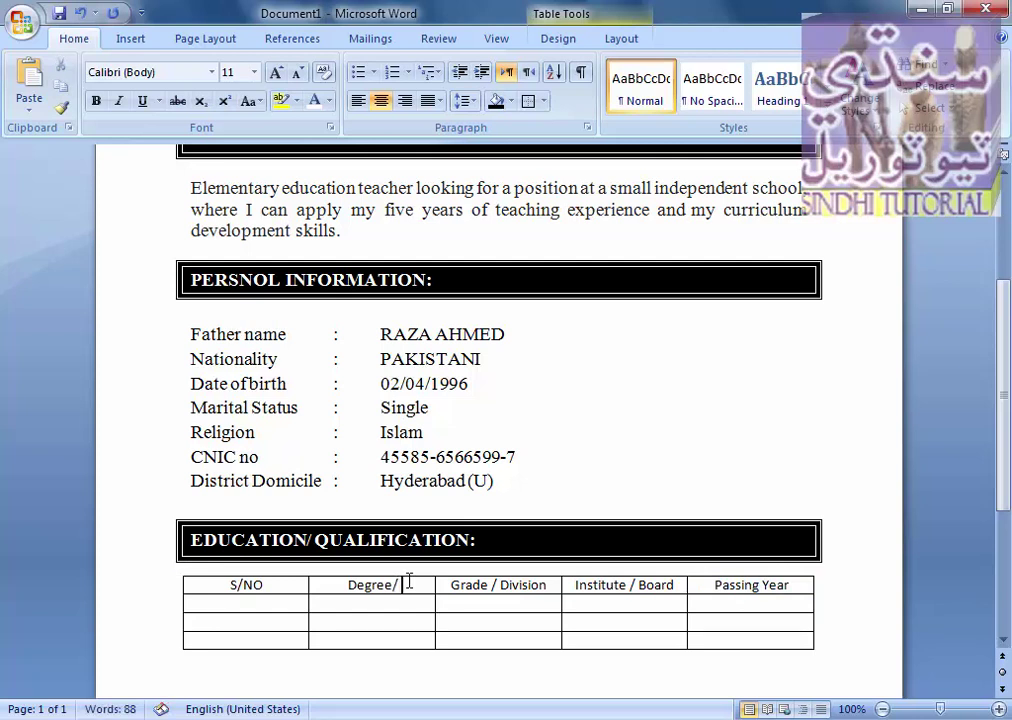
pyautogui.write('Class')
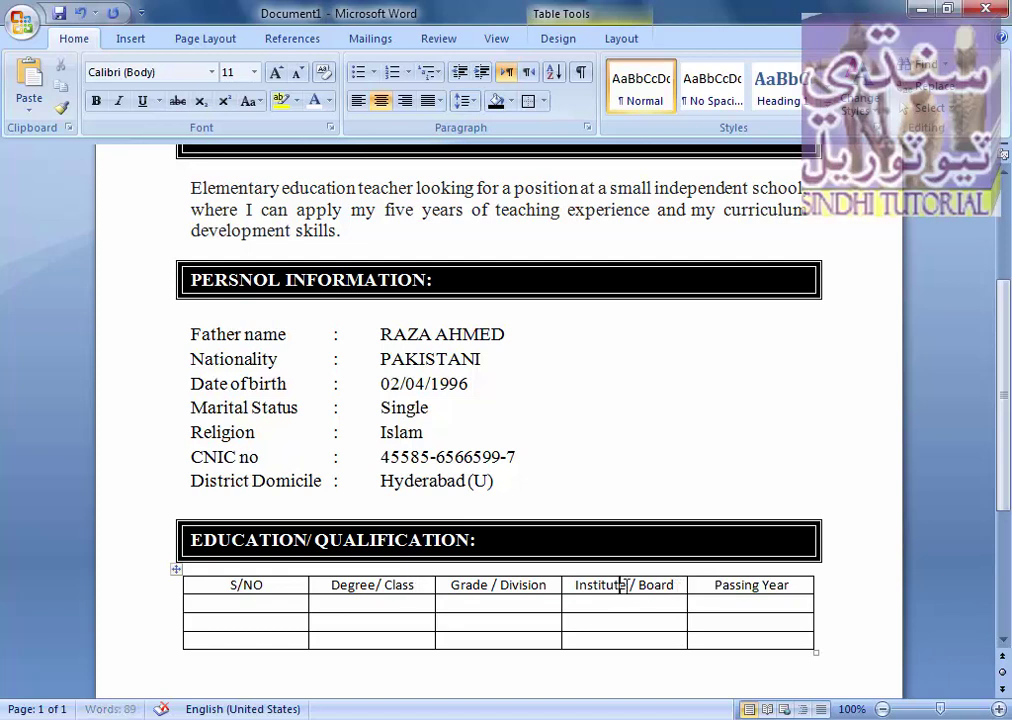
pyautogui.doubleClick(600, 585)
pyautogui.write('University')
# - Fill the numbered Matriculation, Intermediate and BS (Education) rows with grades, boards and years to 2015
pyautogui.click(271, 603)
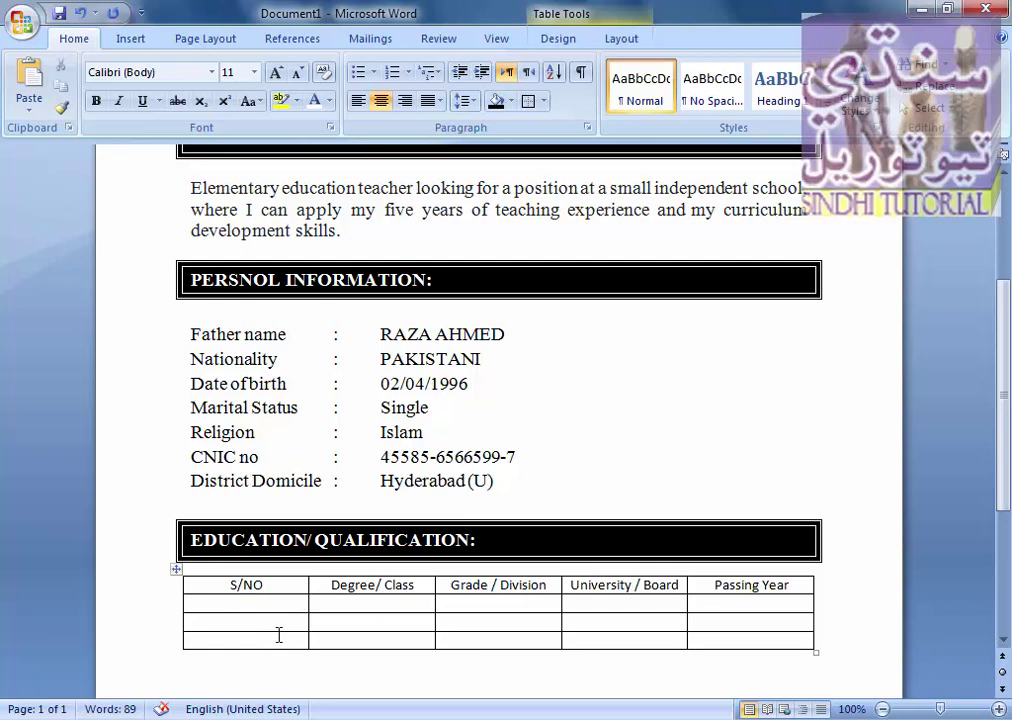
pyautogui.write('1.')
pyautogui.press('Tab')
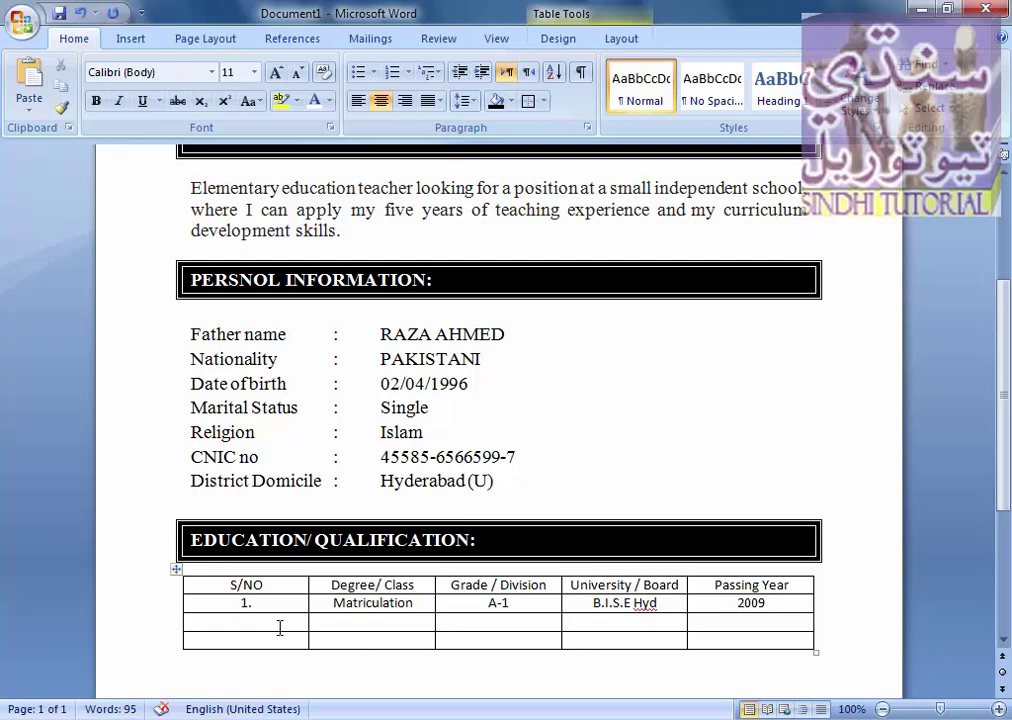
pyautogui.click(280, 625)
pyautogui.write('2')
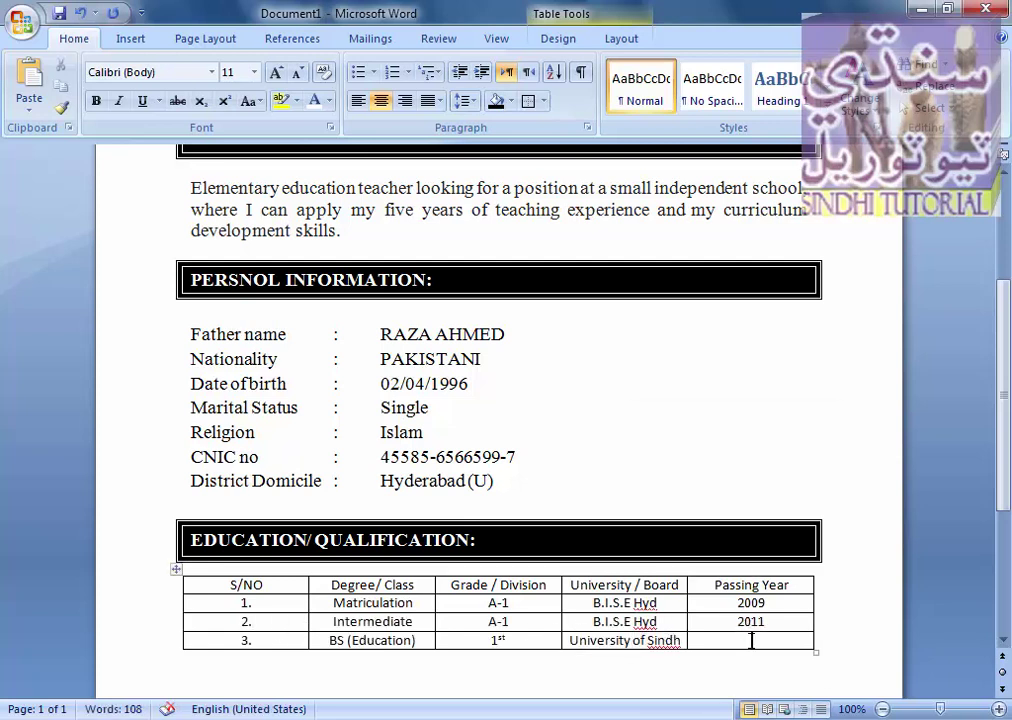
pyautogui.write('2015')
pyautogui.scroll(-3, 490, 515)
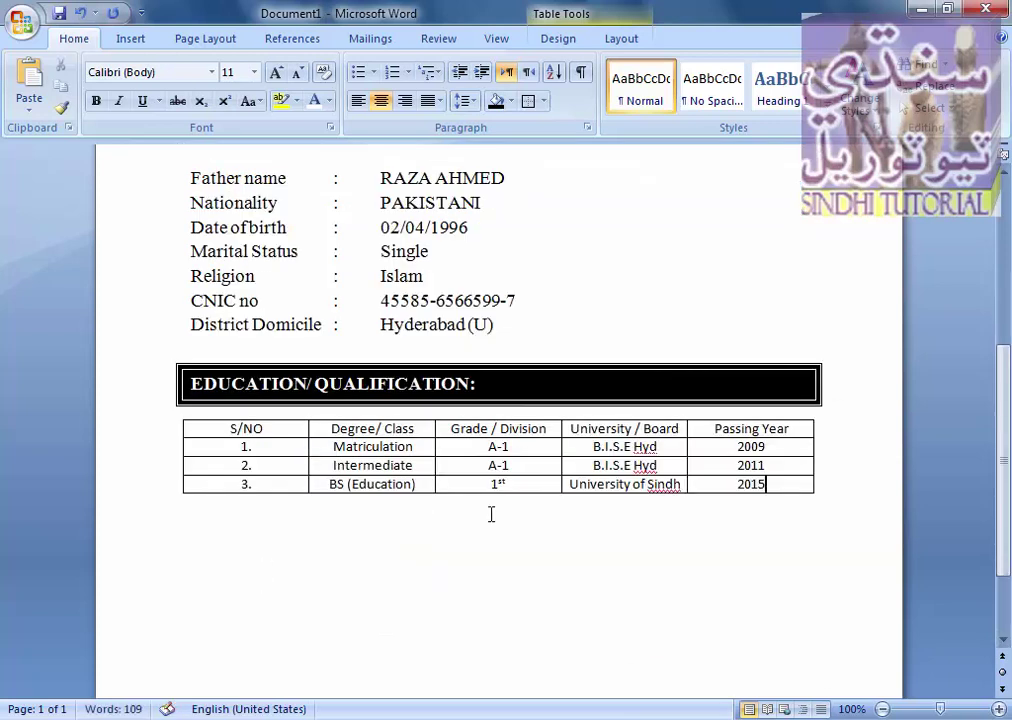
# - Make the whole education table's text bold at 12 pt
pyautogui.moveTo(207, 426); pyautogui.dragTo(714, 427)
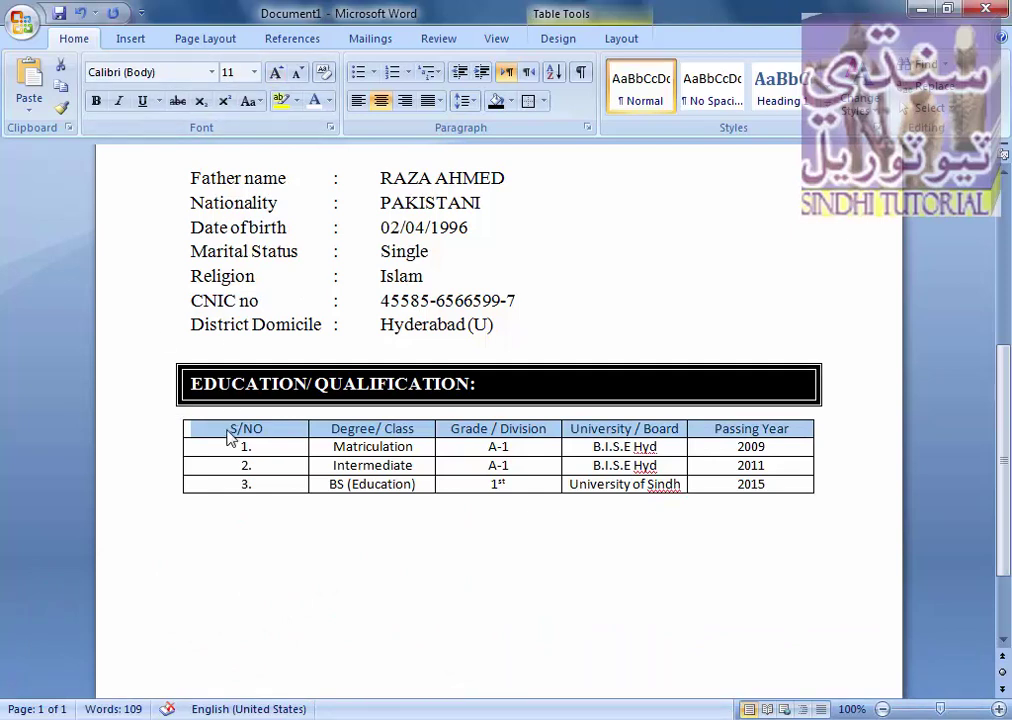
pyautogui.moveTo(224, 432); pyautogui.dragTo(775, 478)
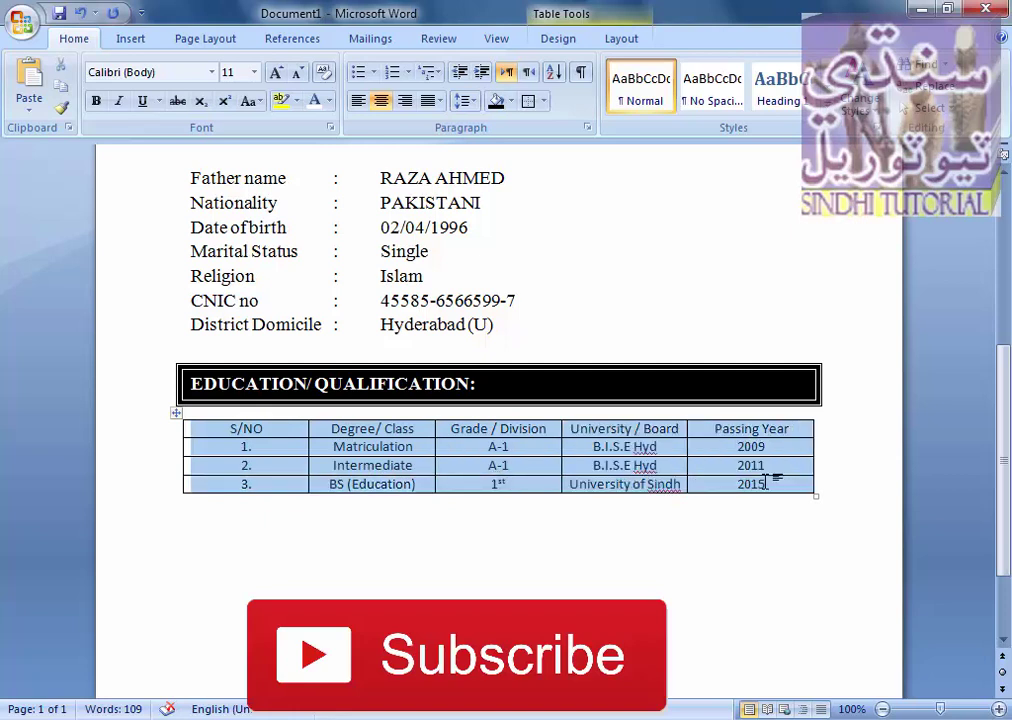
pyautogui.click(275, 76)
pyautogui.click(275, 76)
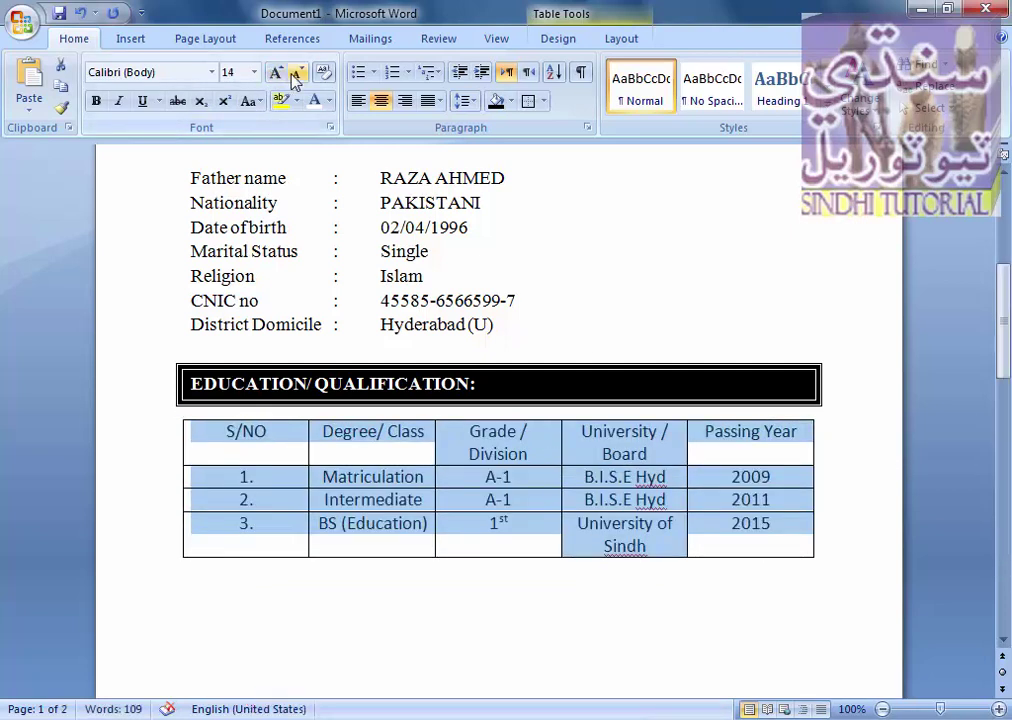
pyautogui.click(295, 74)
pyautogui.click(295, 74)
pyautogui.click(275, 74)
pyautogui.click(275, 74)
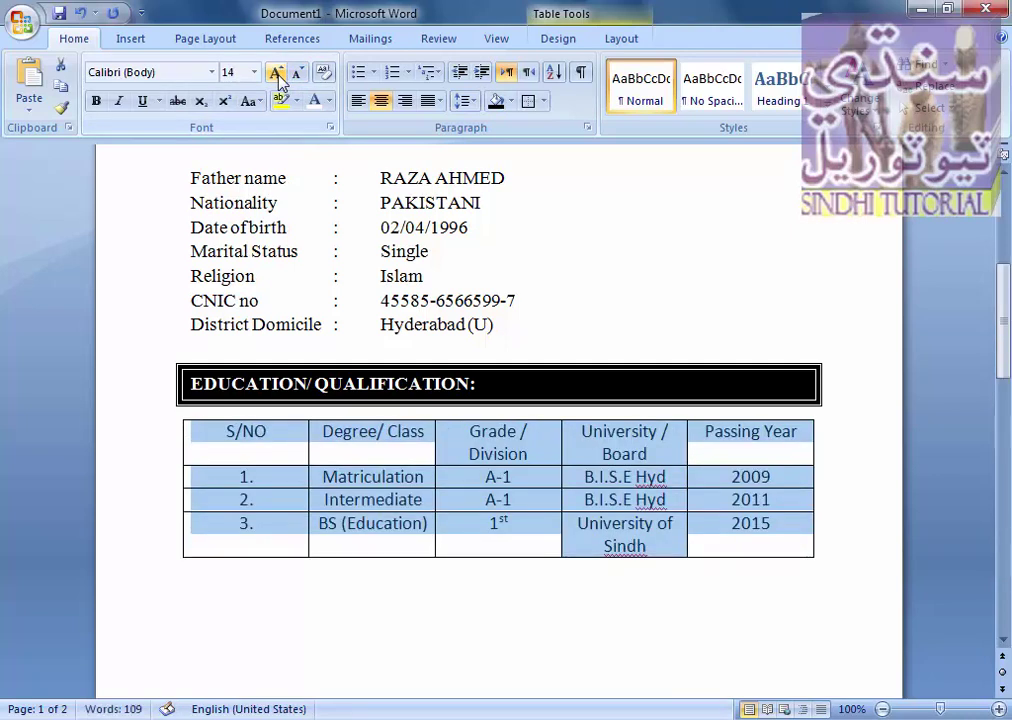
pyautogui.click(294, 77)
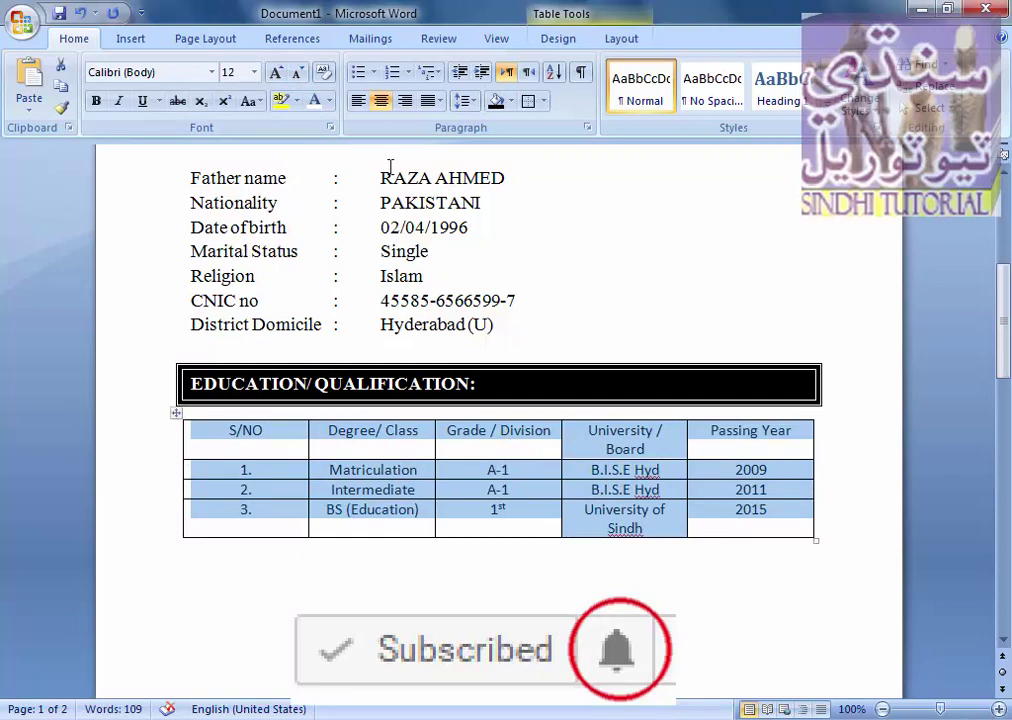
pyautogui.click(96, 101)
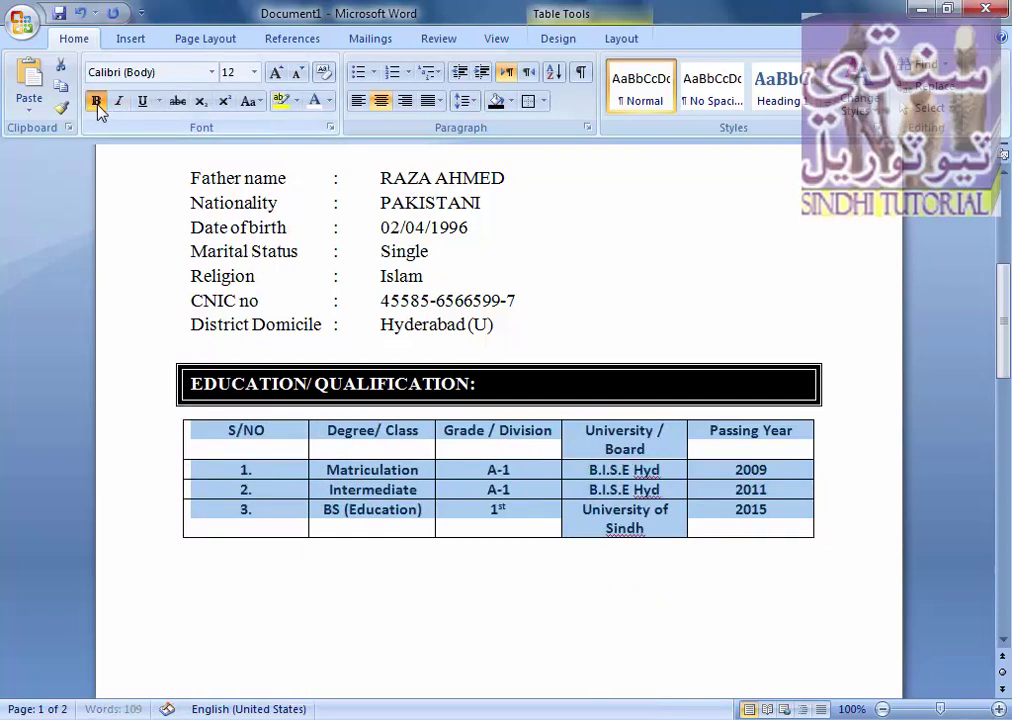
# - Put the caret on the empty line below the education table
pyautogui.click(256, 572)
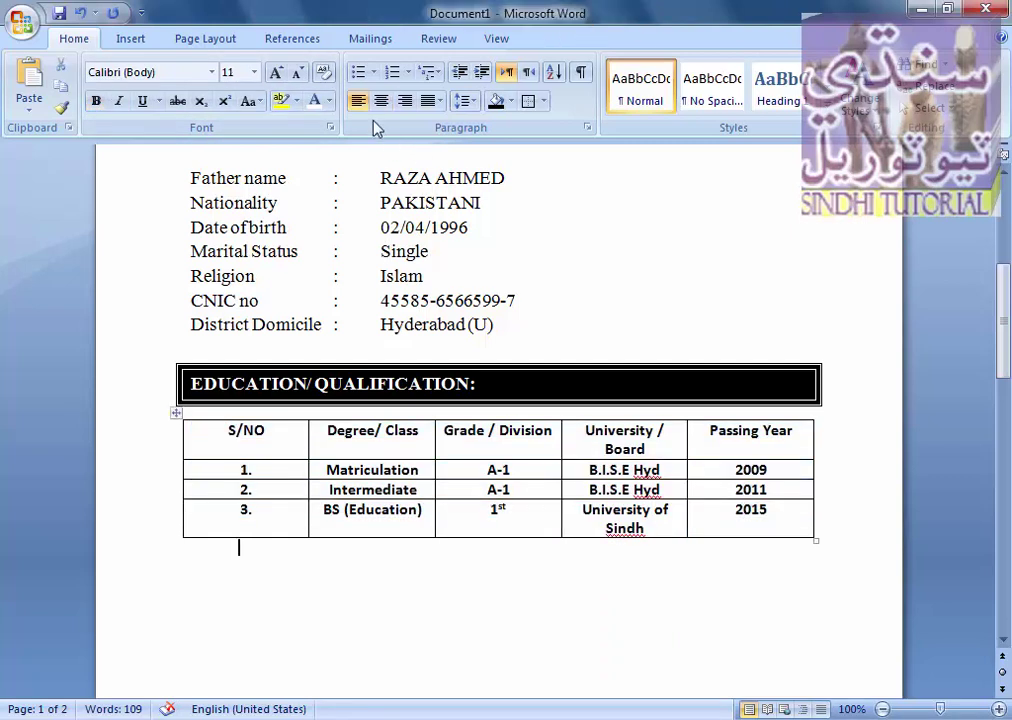
pyautogui.doubleClick(215, 553)
pyautogui.click(197, 558)
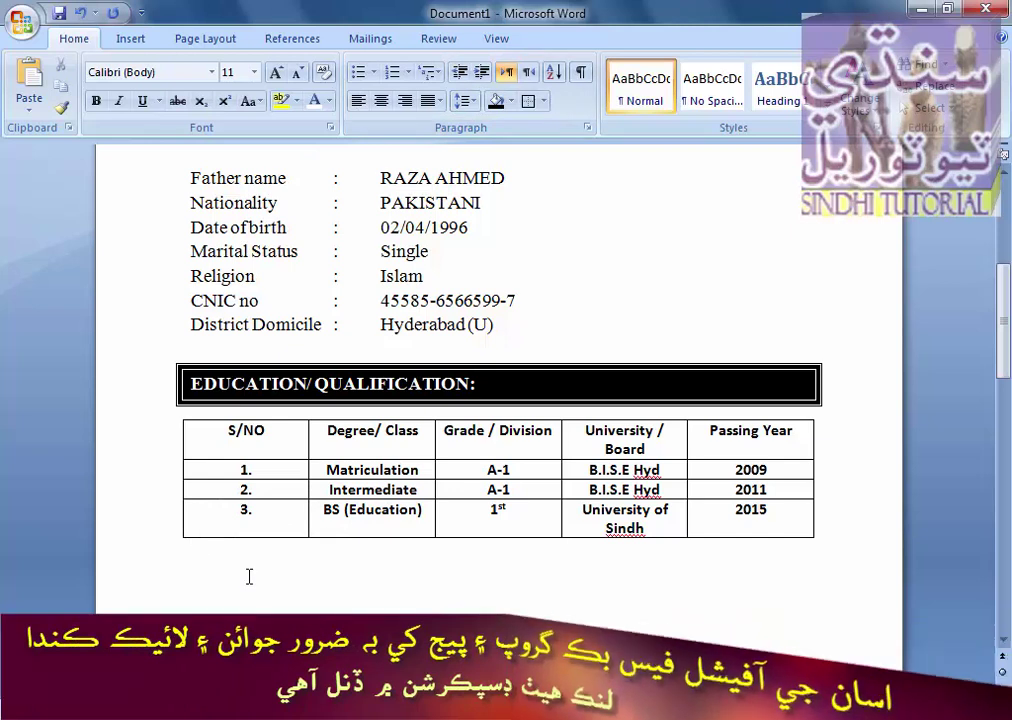
# - Type 'Computer Skills:', a tab, then '(DIT) MS office. All Software and Hardware Installations'
pyautogui.moveTo(1007, 315); pyautogui.dragTo(1007, 345)
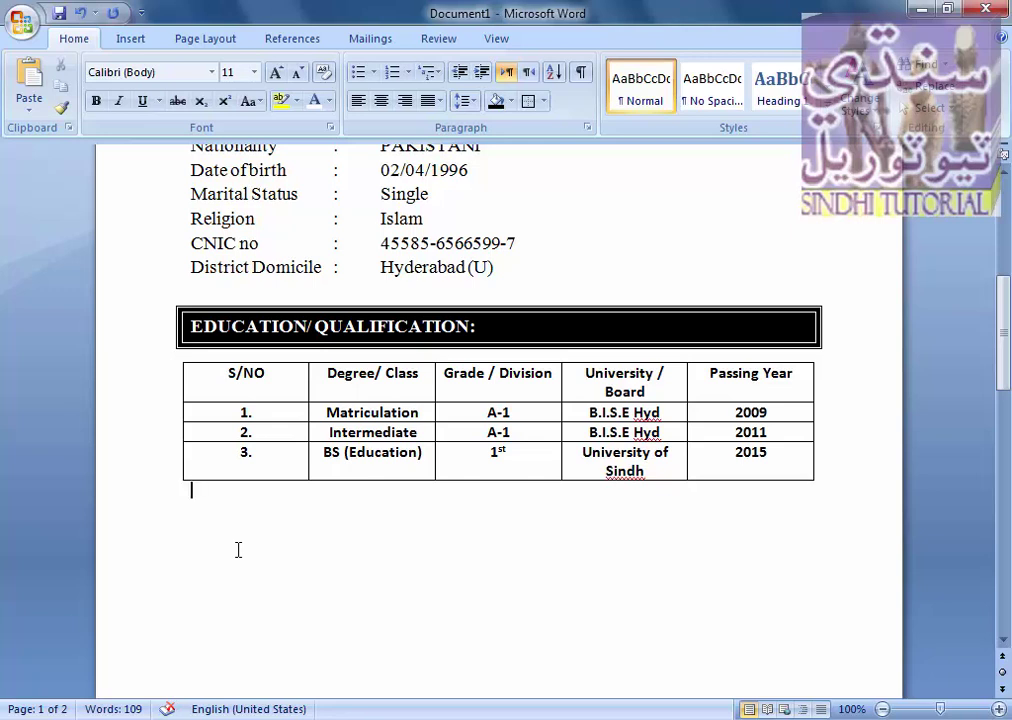
pyautogui.write('Com')
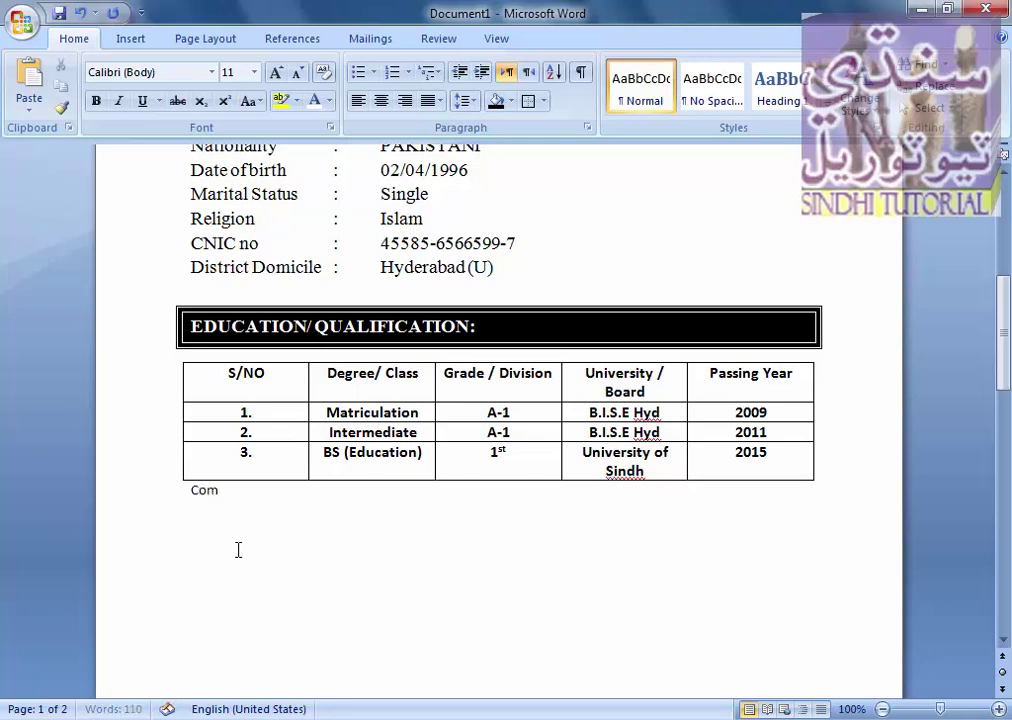
pyautogui.write('puter S')
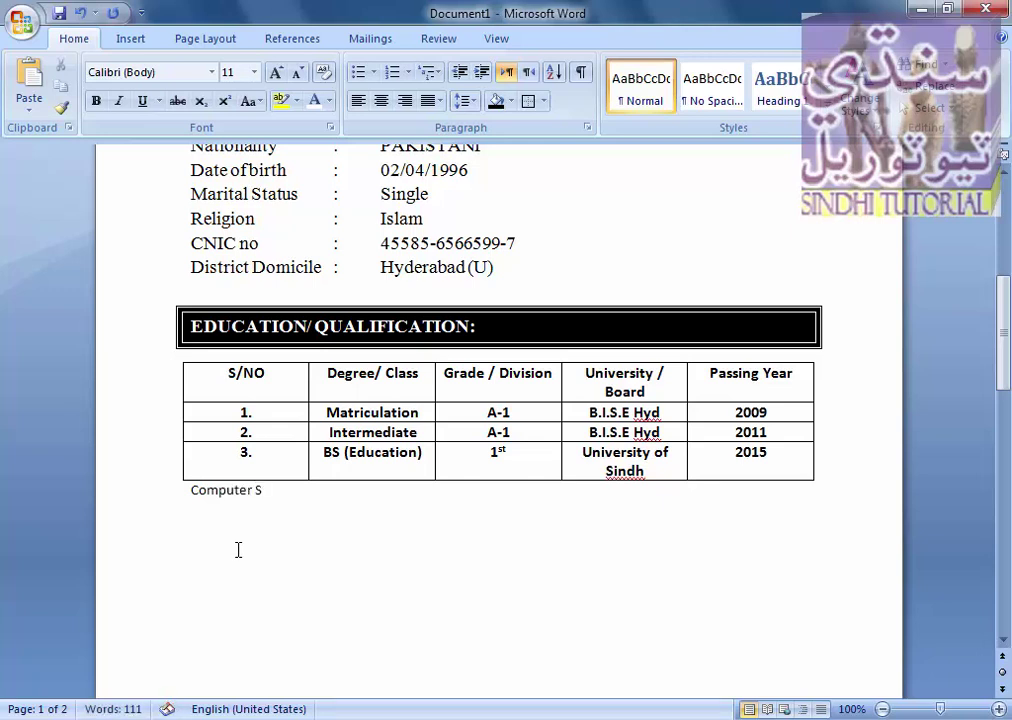
pyautogui.write('kills:')
pyautogui.press('Tab')
pyautogui.write('DiT')
pyautogui.hotkey('ctrl', 'Left')
pyautogui.write('(')
pyautogui.press('End')
pyautogui.write(') MS office.')
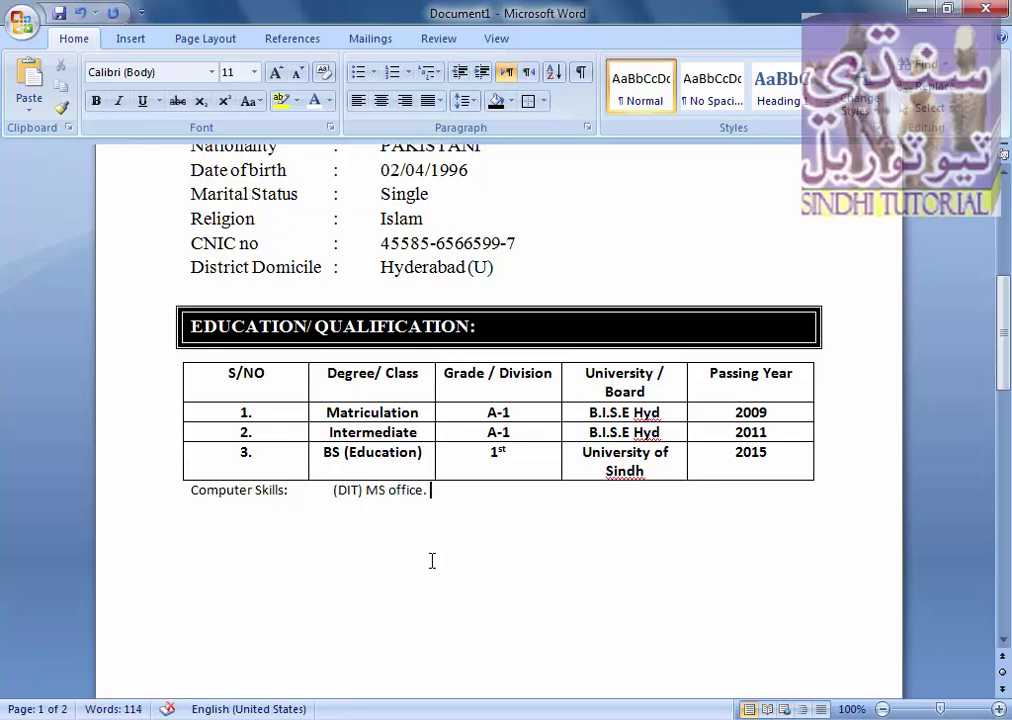
pyautogui.write(' All Software and Hardware Installations')
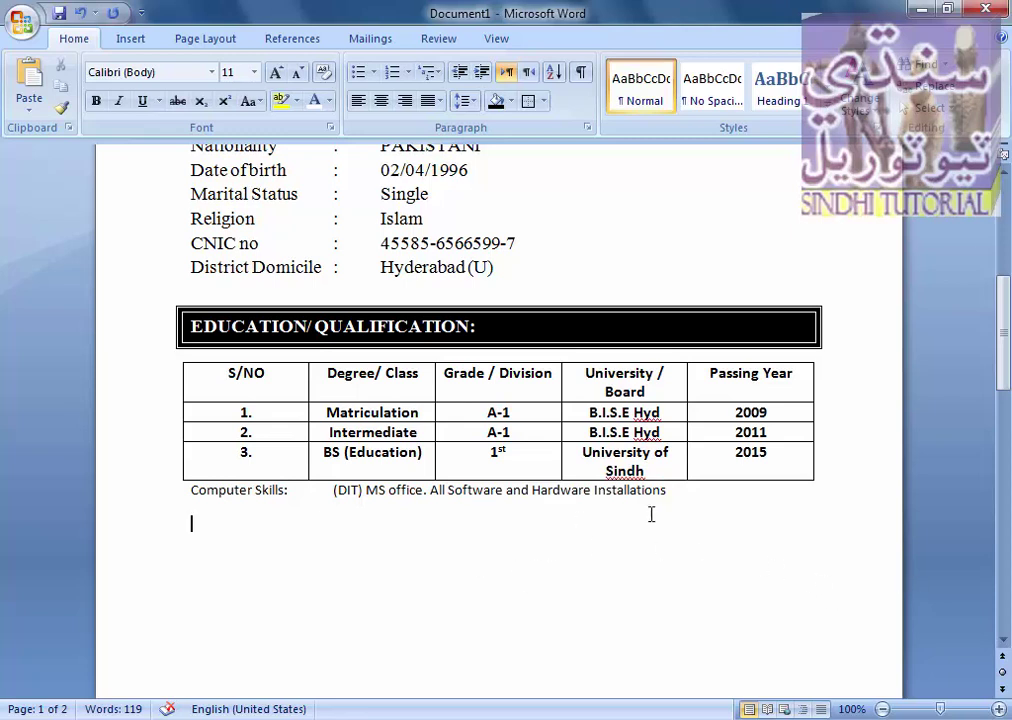
# - Set the entire Computer Skills line in Times New Roman
pyautogui.moveTo(662, 490); pyautogui.dragTo(191, 488)
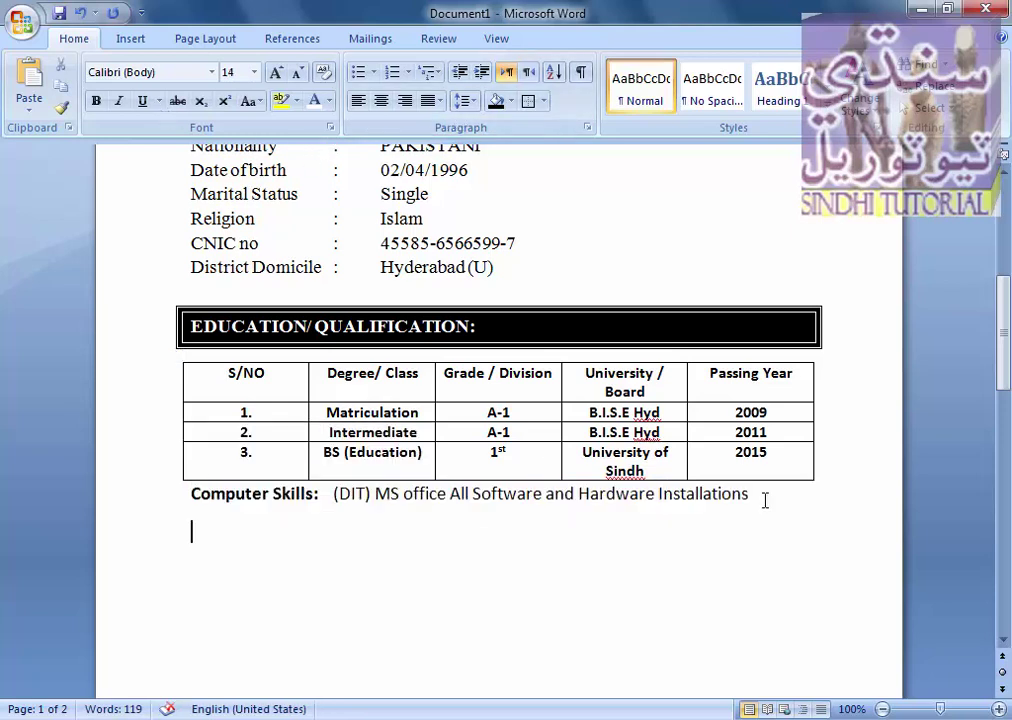
pyautogui.moveTo(762, 501); pyautogui.dragTo(690, 497)
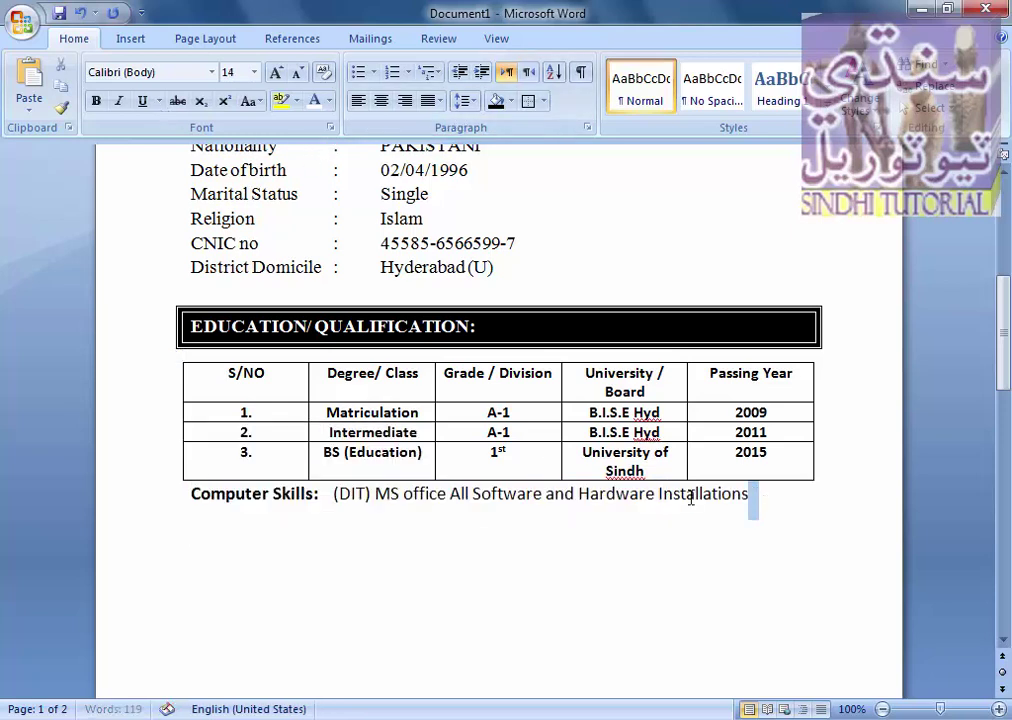
pyautogui.moveTo(575, 497); pyautogui.dragTo(565, 497)
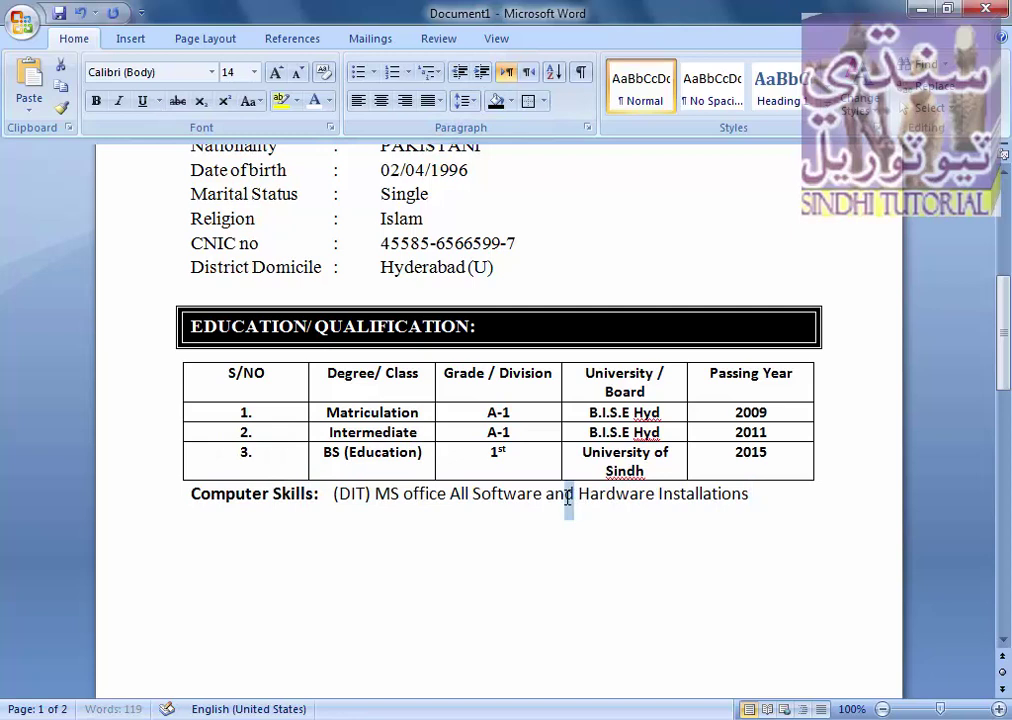
pyautogui.click(761, 505)
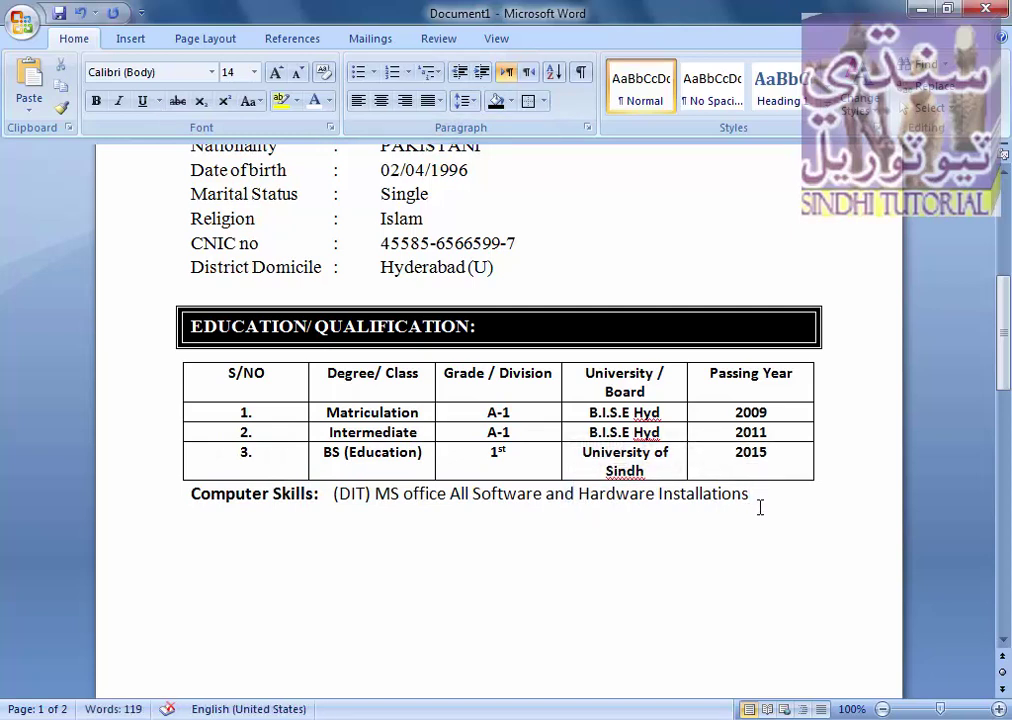
pyautogui.hotkey('shift', 'Left')
pyautogui.hotkey('shift', 'Left')
pyautogui.hotkey('shift', 'Left')
pyautogui.hotkey('shift', 'Left')
pyautogui.hotkey('shift', 'Left')
pyautogui.hotkey('shift', 'Left')
pyautogui.hotkey('shift', 'Left')
pyautogui.hotkey('shift', 'Left')
pyautogui.hotkey('shift', 'Left')
pyautogui.hotkey('shift', 'Left')
pyautogui.hotkey('shift', 'Left')
pyautogui.hotkey('shift', 'Left')
pyautogui.hotkey('shift', 'Left')
pyautogui.hotkey('shift', 'Left')
pyautogui.hotkey('shift', 'Left')
pyautogui.hotkey('shift', 'Left')
pyautogui.hotkey('shift', 'Left')
pyautogui.hotkey('shift', 'Left')
pyautogui.hotkey('shift', 'Left')
pyautogui.hotkey('shift', 'Left')
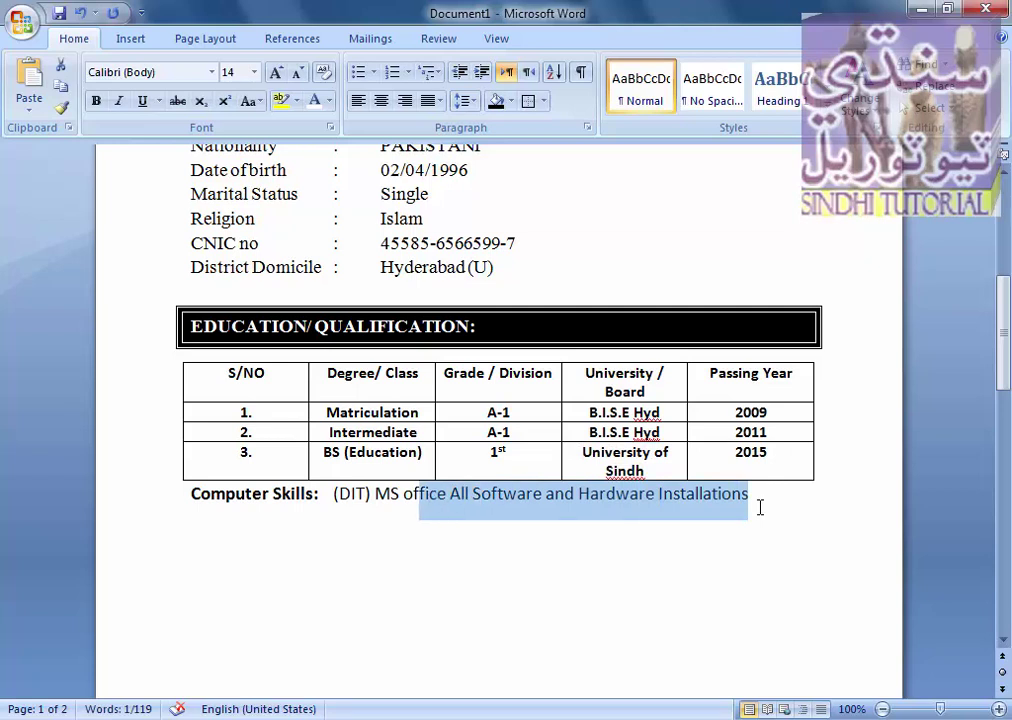
pyautogui.hotkey('shift', 'Left')
pyautogui.hotkey('shift', 'Left')
pyautogui.hotkey('shift', 'Left')
pyautogui.hotkey('shift', 'Left')
pyautogui.hotkey('shift', 'Left')
pyautogui.hotkey('shift', 'Left')
pyautogui.hotkey('shift', 'Left')
pyautogui.hotkey('shift', 'Left')
pyautogui.hotkey('shift', 'Left')
pyautogui.hotkey('shift', 'Left')
pyautogui.hotkey('shift', 'Left')
pyautogui.hotkey('shift', 'Left')
pyautogui.hotkey('shift', 'Left')
pyautogui.hotkey('shift', 'Left')
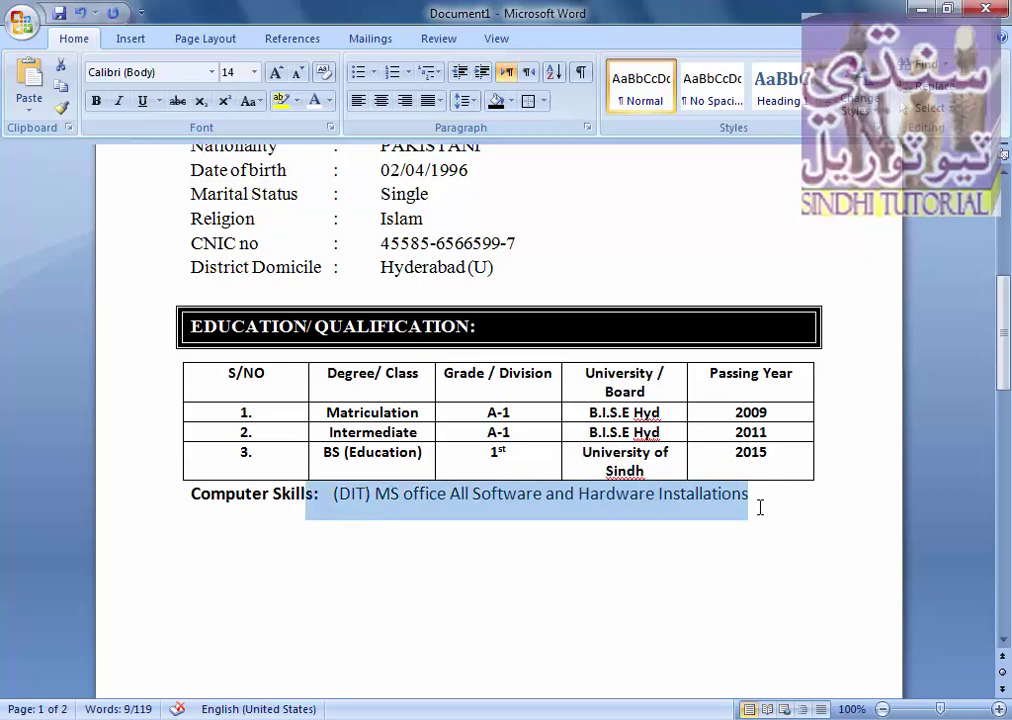
pyautogui.hotkey('shift', 'Left')
pyautogui.hotkey('shift', 'Left')
pyautogui.hotkey('shift', 'Left')
pyautogui.hotkey('shift', 'Left')
pyautogui.hotkey('shift', 'Left')
pyautogui.hotkey('shift', 'Left')
pyautogui.hotkey('shift', 'Left')
pyautogui.hotkey('shift', 'Left')
pyautogui.hotkey('shift', 'Left')
pyautogui.hotkey('shift', 'Left')
pyautogui.hotkey('shift', 'Left')
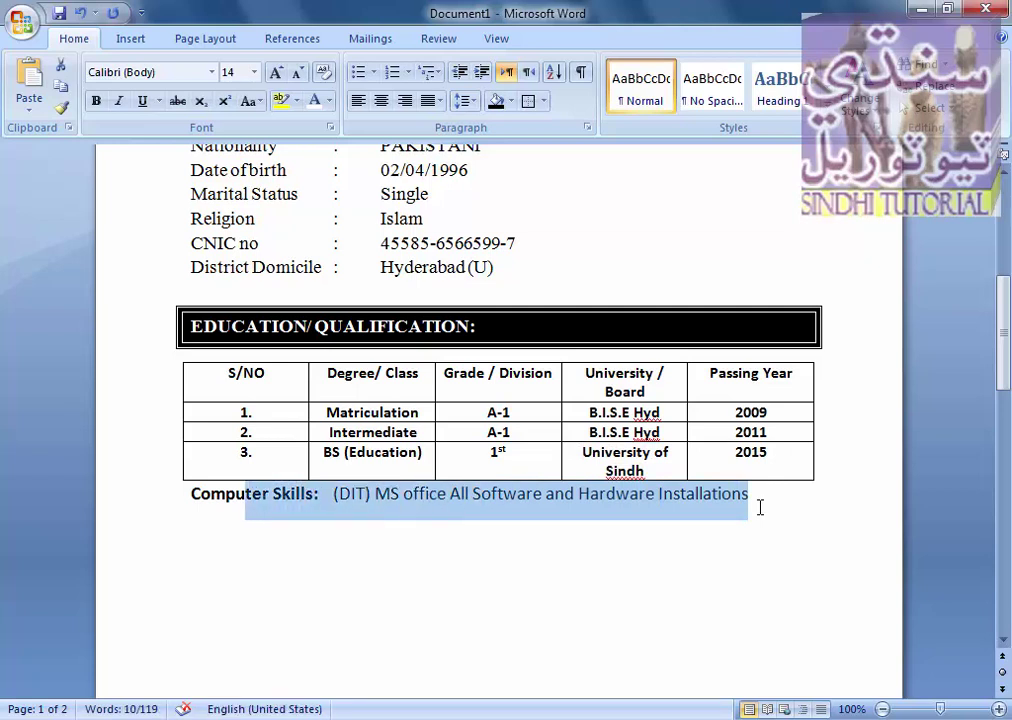
pyautogui.hotkey('shift', 'Left')
pyautogui.hotkey('shift', 'Left')
pyautogui.hotkey('shift', 'Left')
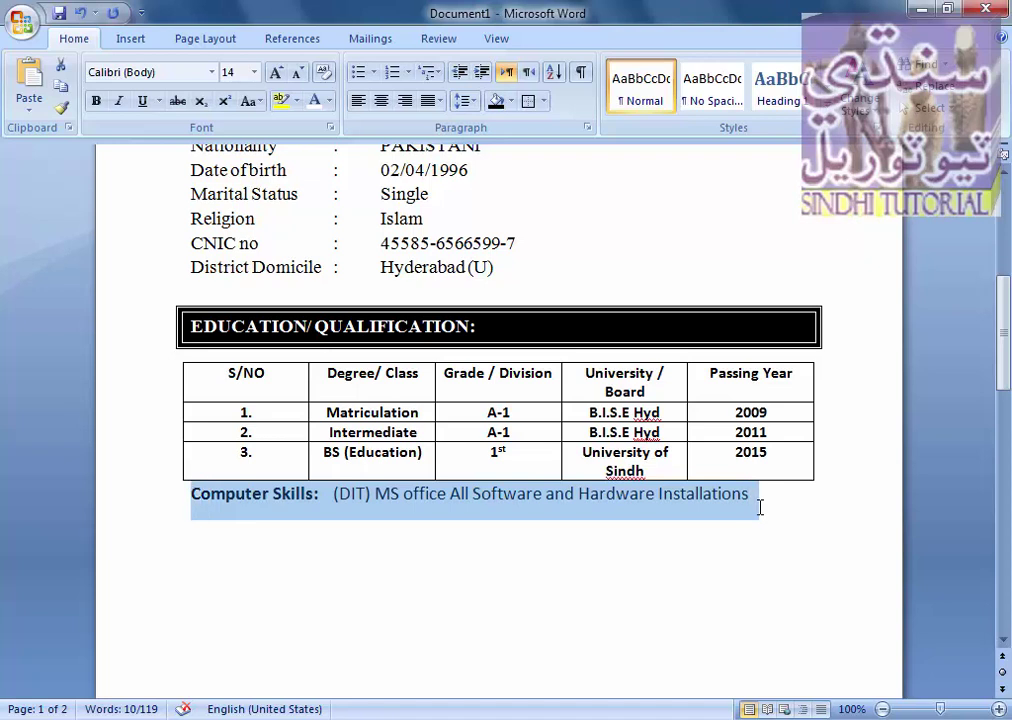
pyautogui.click(211, 72)
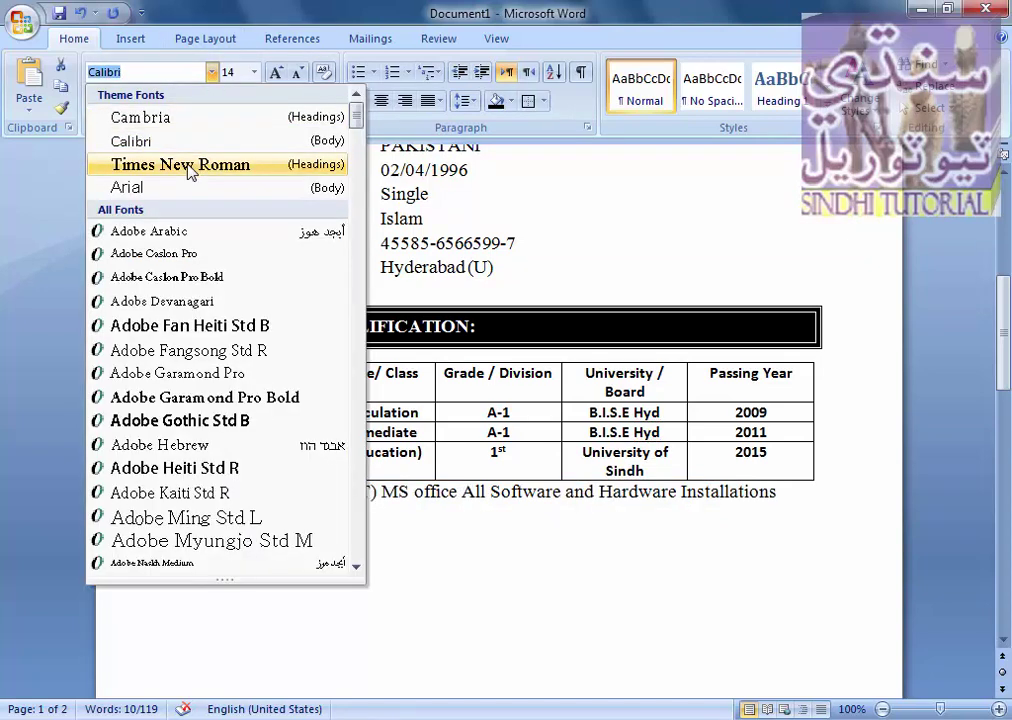
pyautogui.click(193, 166)
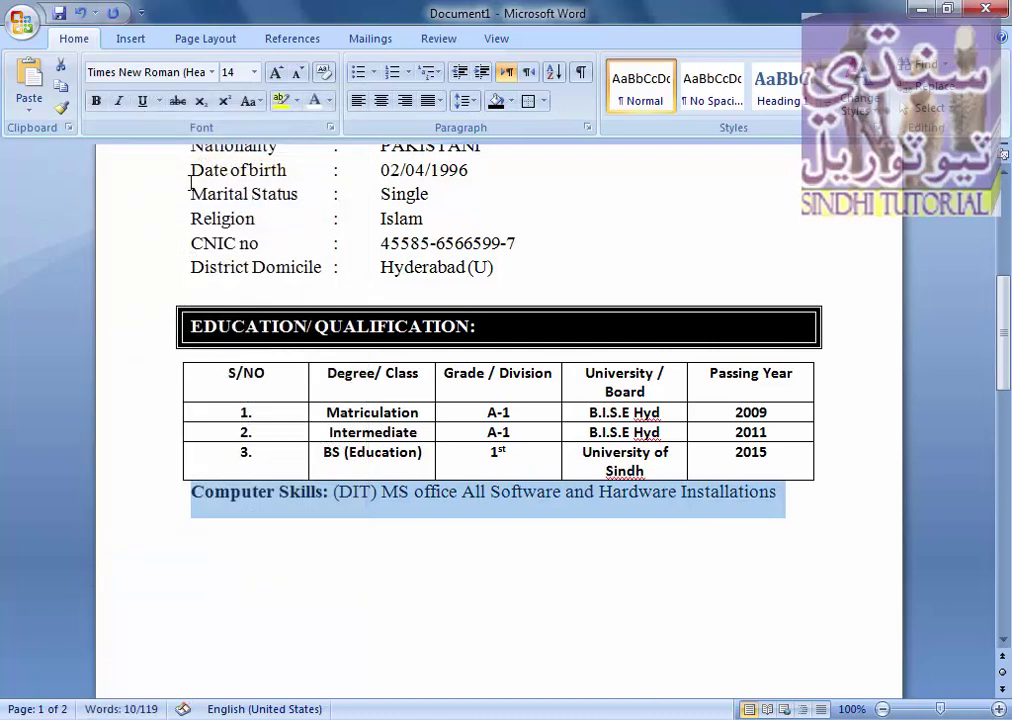
pyautogui.click(803, 507)
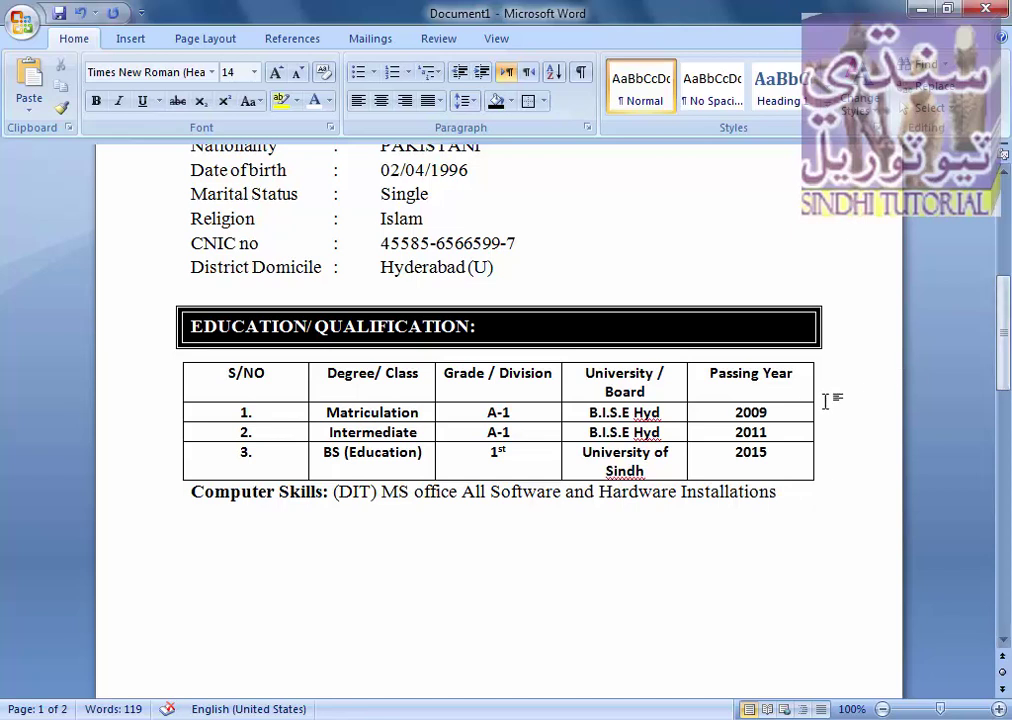
# - Shade the education table's header row black
pyautogui.moveTo(798, 385); pyautogui.dragTo(285, 380)
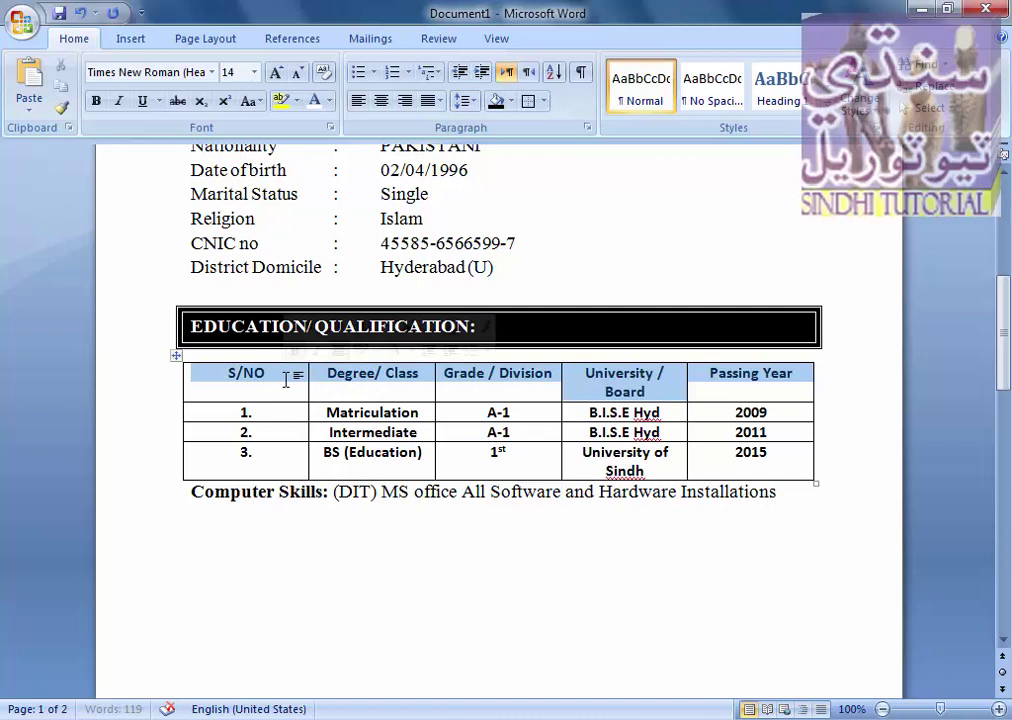
pyautogui.click(503, 105)
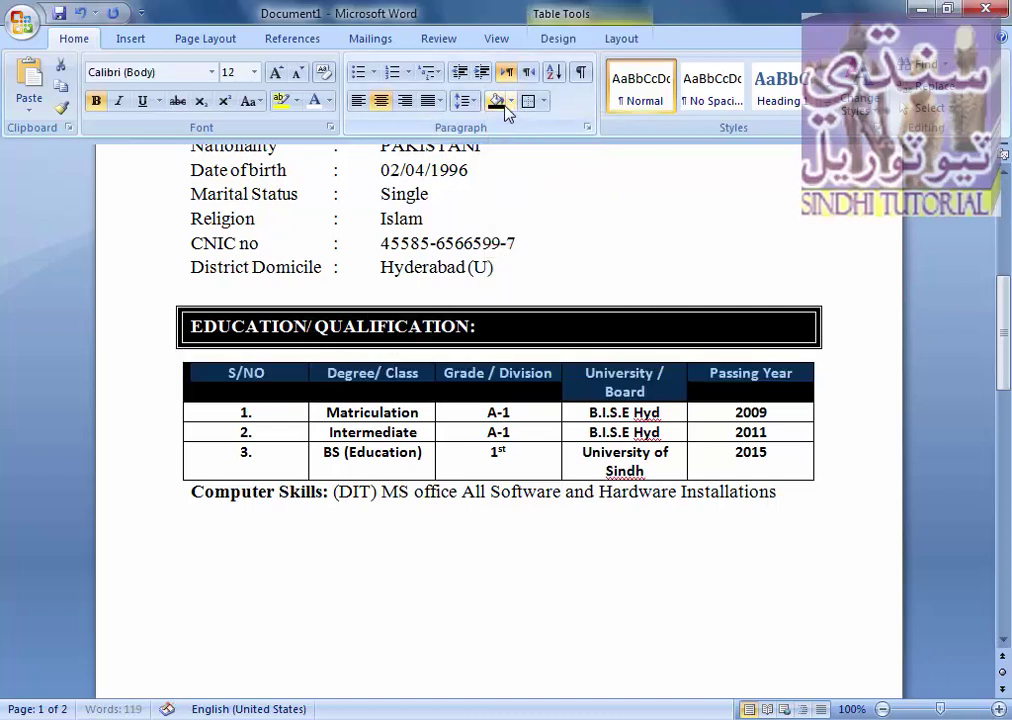
pyautogui.click(264, 598)
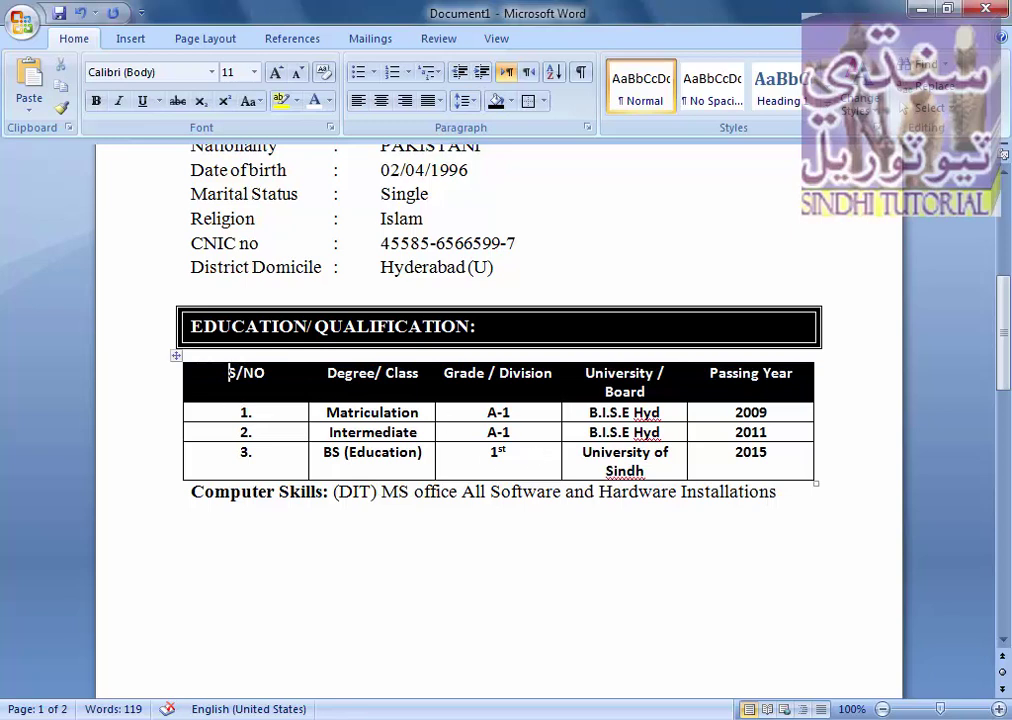
# - Set the education table in Times New Roman and paste the boxed EXPERIENCE: heading below Computer Skills
pyautogui.moveTo(230, 372); pyautogui.dragTo(729, 463)
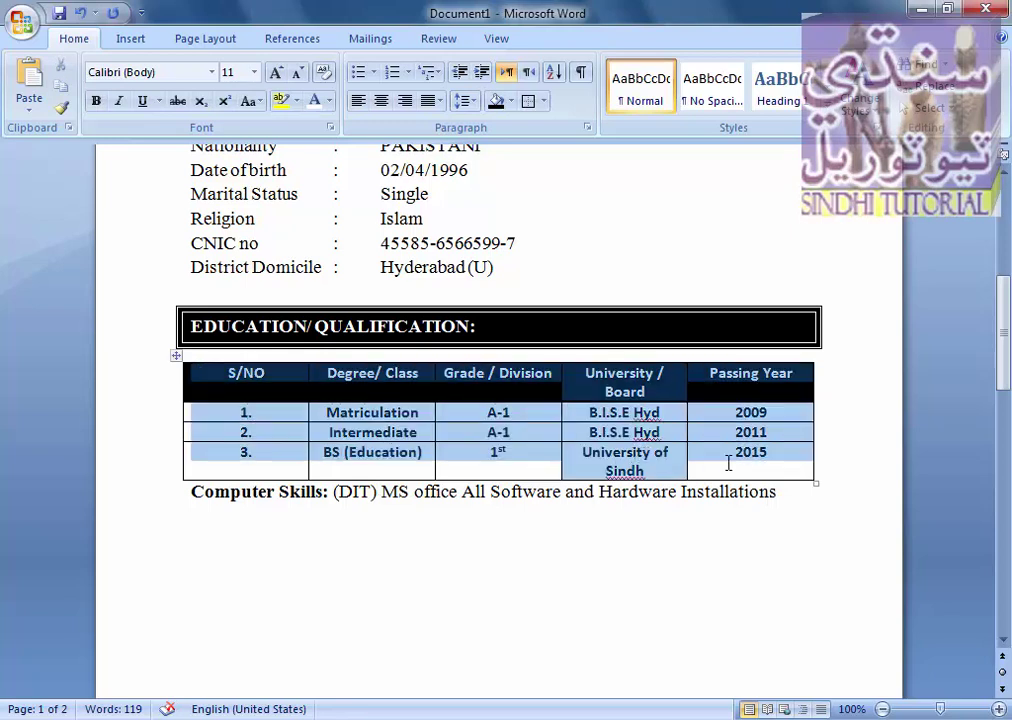
pyautogui.click(213, 73)
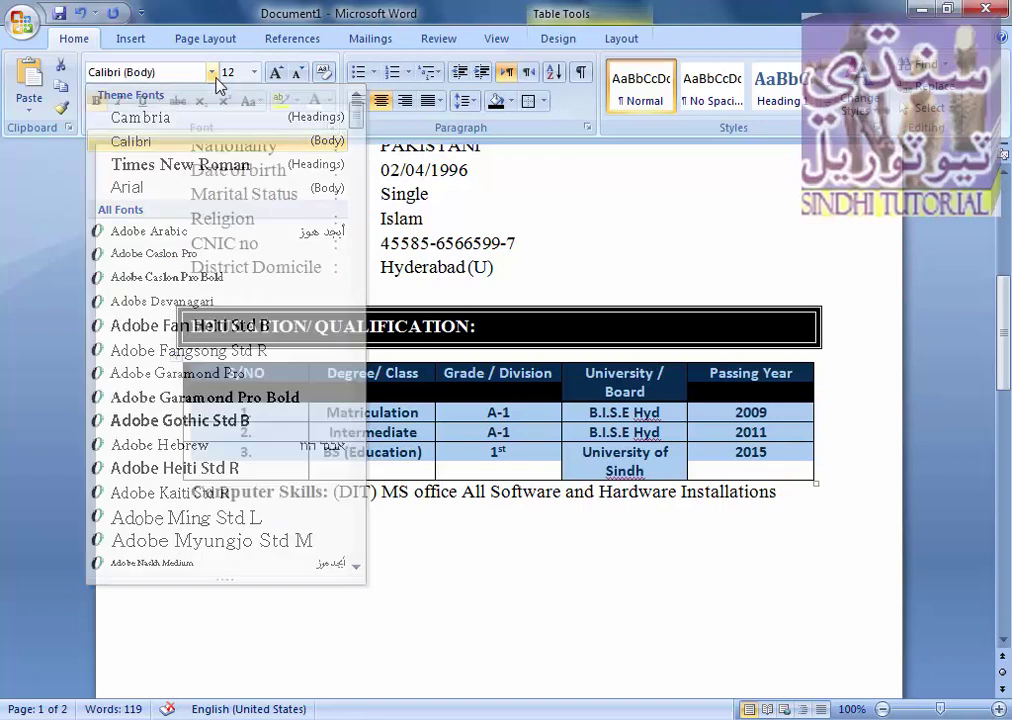
pyautogui.click(215, 78)
pyautogui.click(211, 76)
pyautogui.click(211, 76)
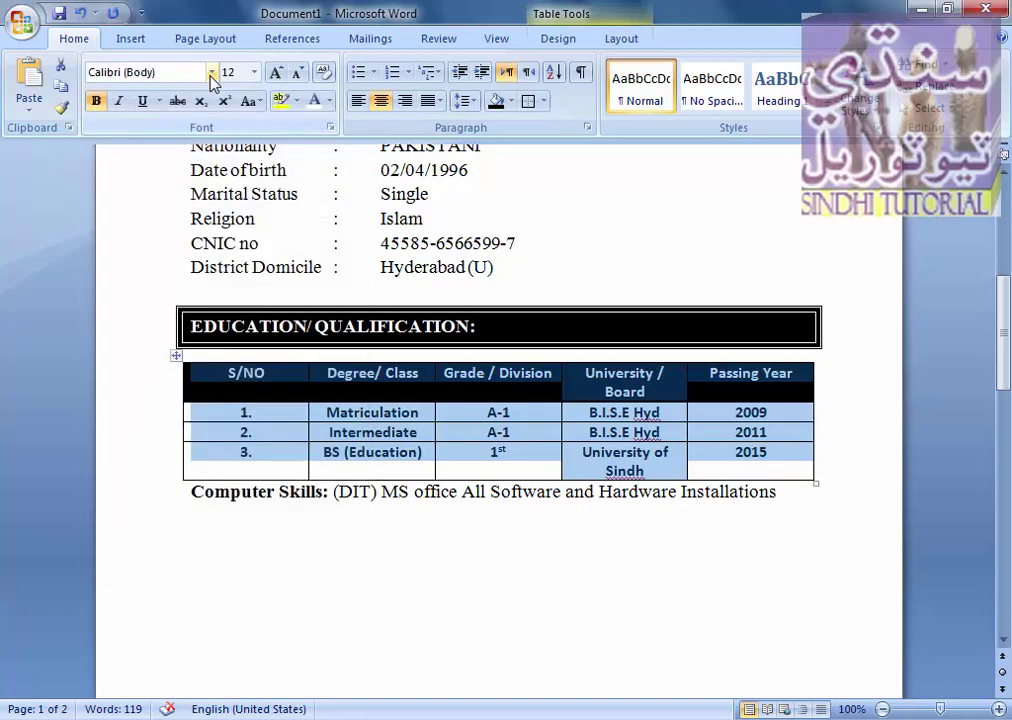
pyautogui.click(212, 73)
pyautogui.click(185, 167)
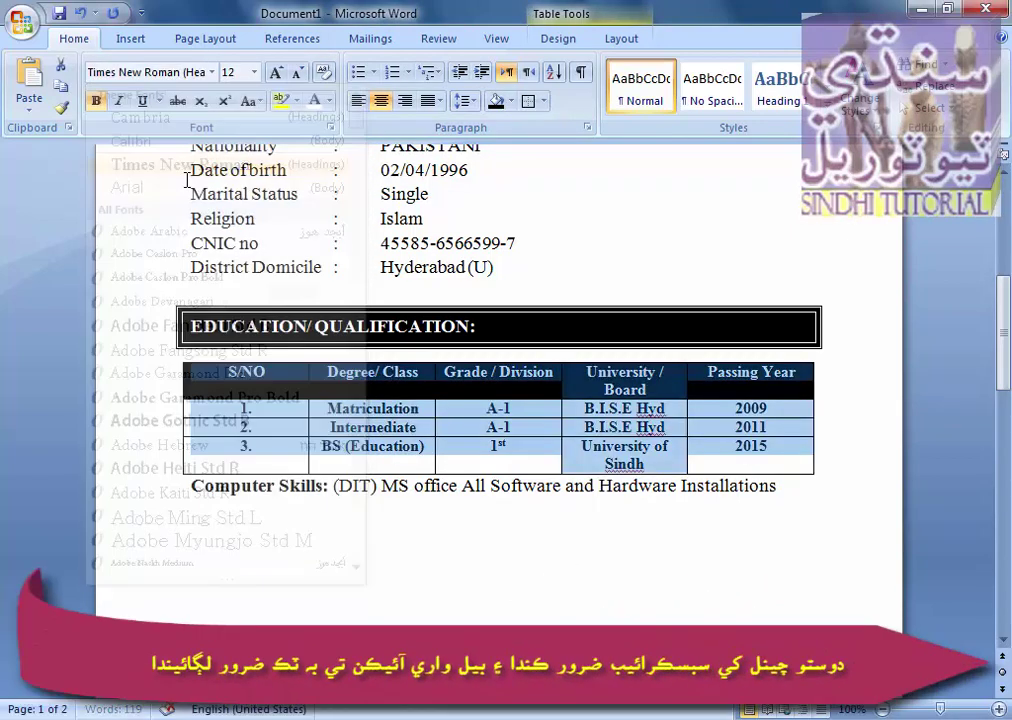
pyautogui.doubleClick(201, 537)
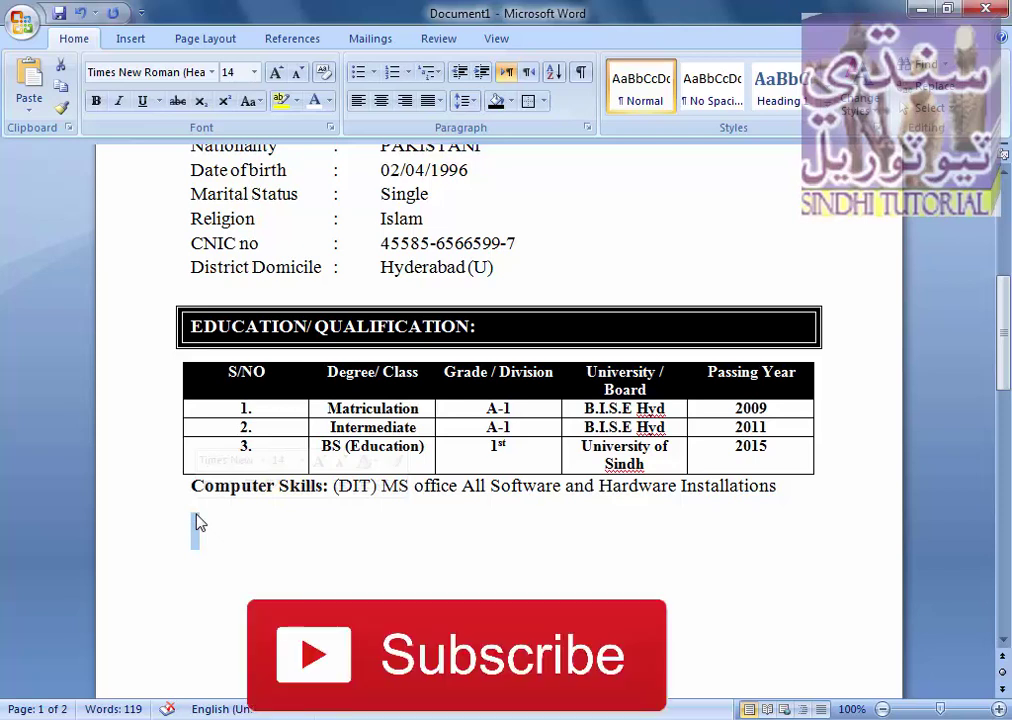
pyautogui.write('EXPERIENCE:')
# - On the line below EXPERIENCE:, switch to Times New Roman with bold turned off
pyautogui.moveTo(1003, 335); pyautogui.dragTo(1006, 418)
pyautogui.click(346, 278)
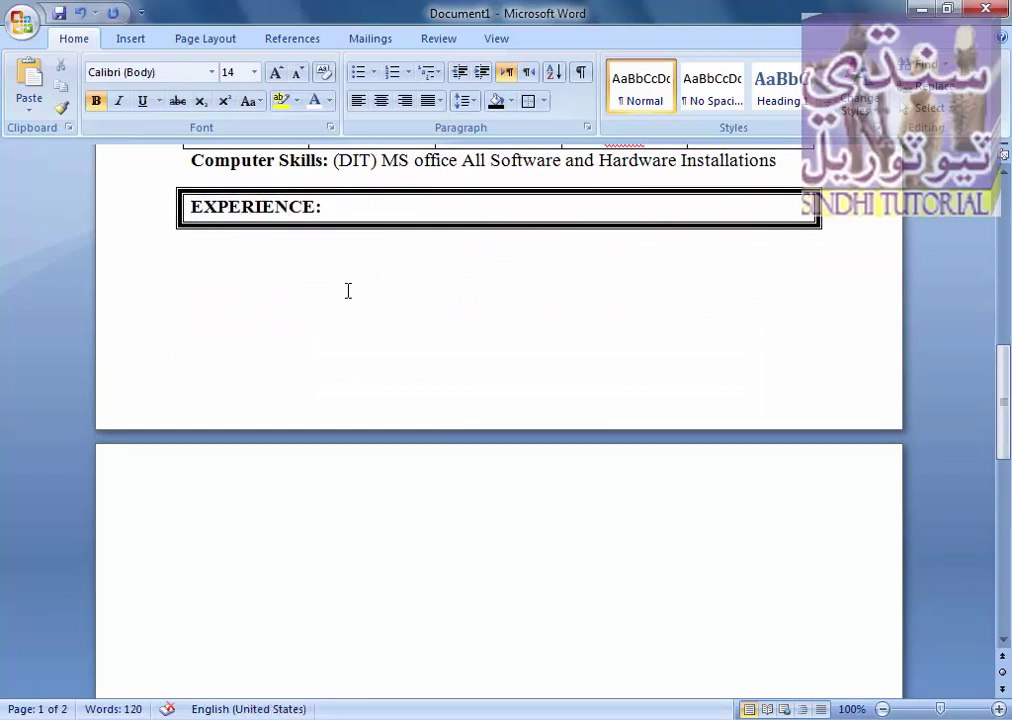
pyautogui.write('2')
pyautogui.press('BackSpace')
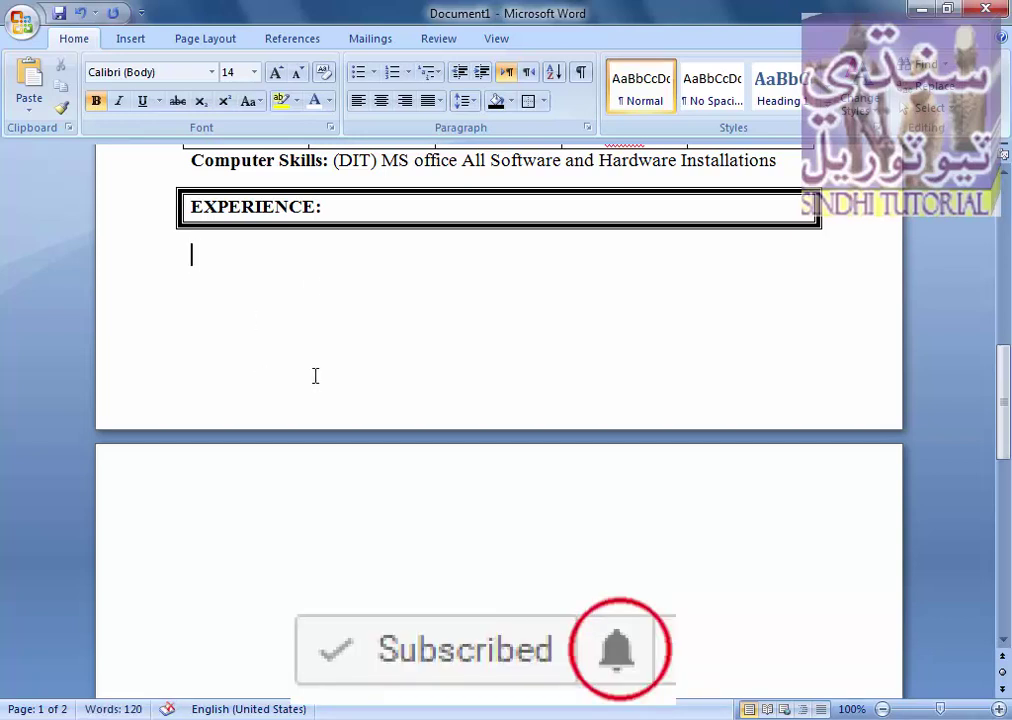
pyautogui.click(212, 72)
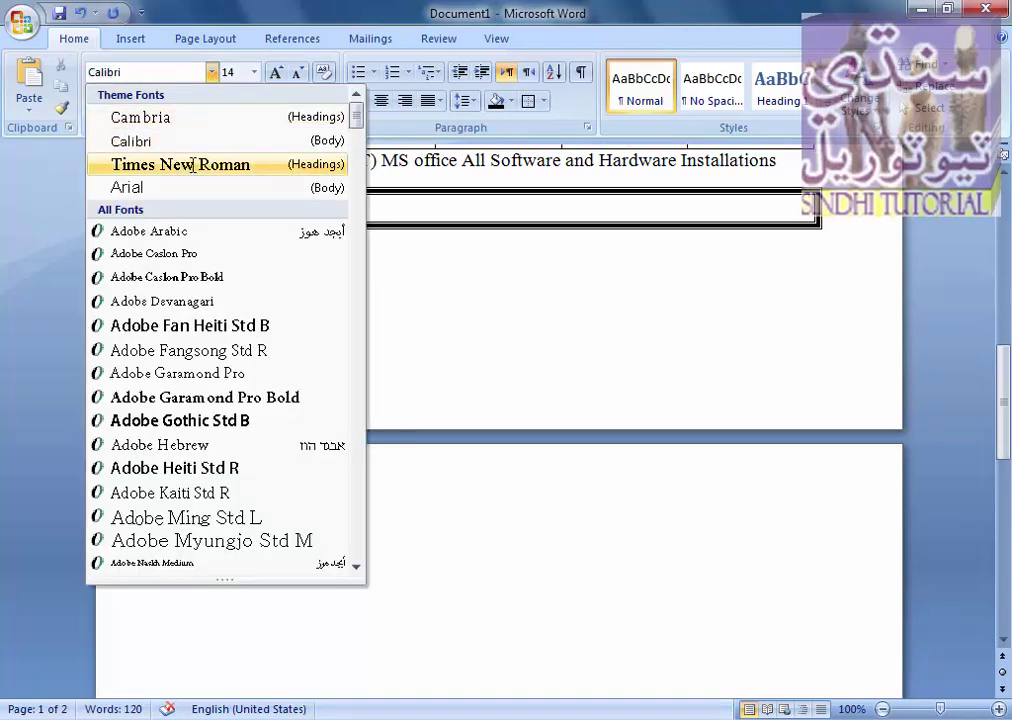
pyautogui.click(183, 164)
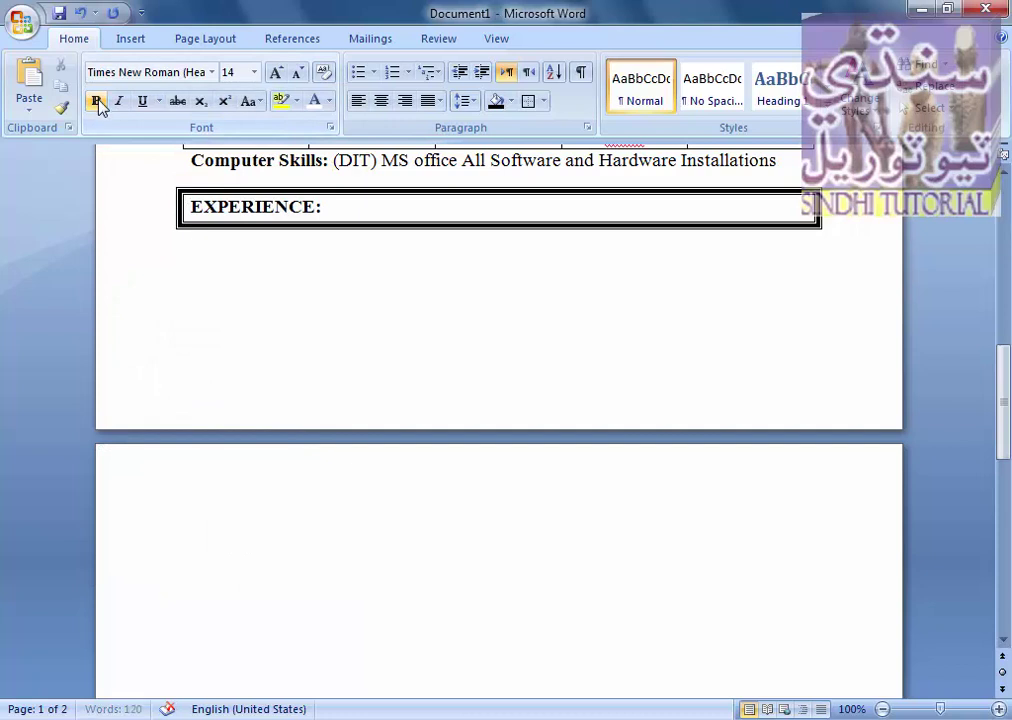
pyautogui.click(215, 233)
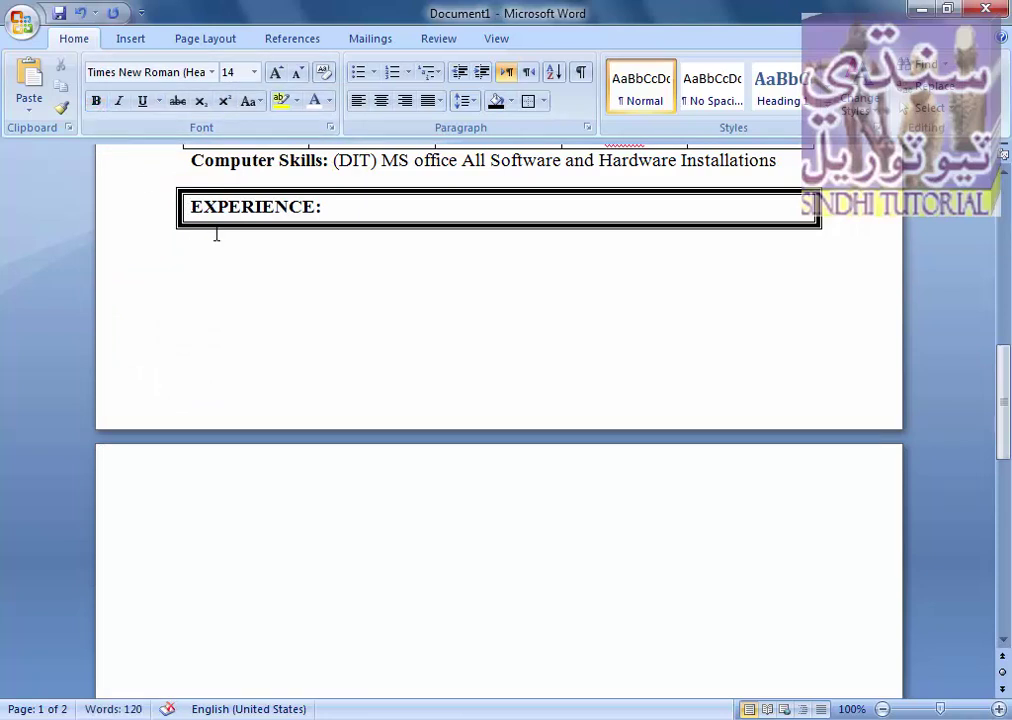
# - Type '2 year compter Teaching and Computer Operator in Indus School Qasimabad Hyd.' and start a new line
pyautogui.write('2')
pyautogui.write('year Teaching and Computer Operator in Indus School Qasimabad Hyd.')
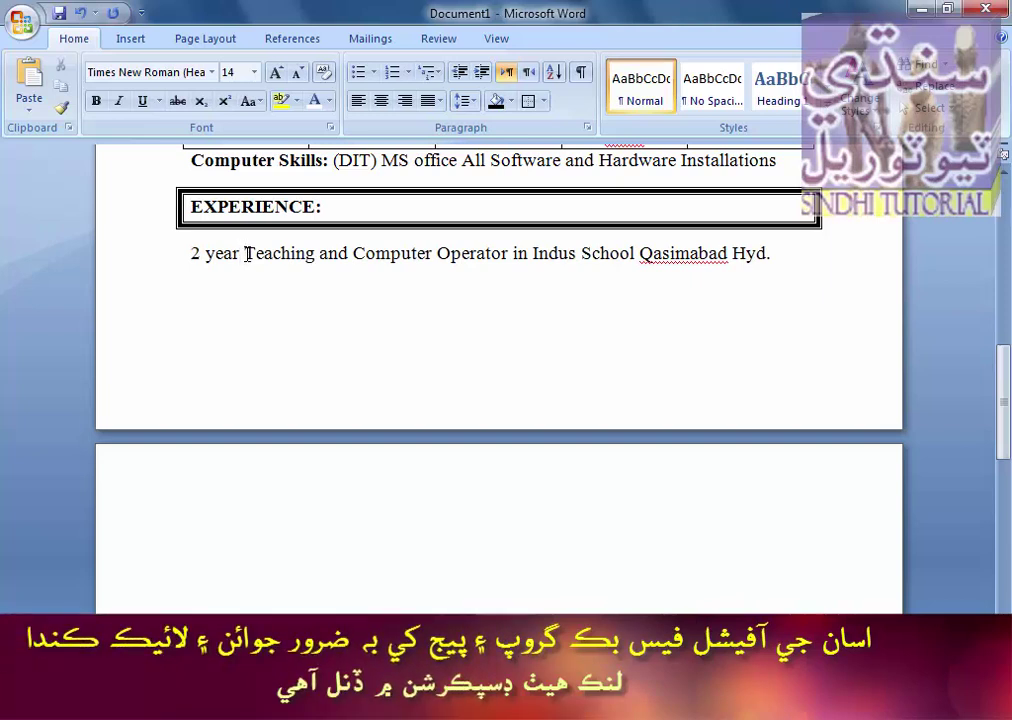
pyautogui.click(245, 253)
pyautogui.write('comp')
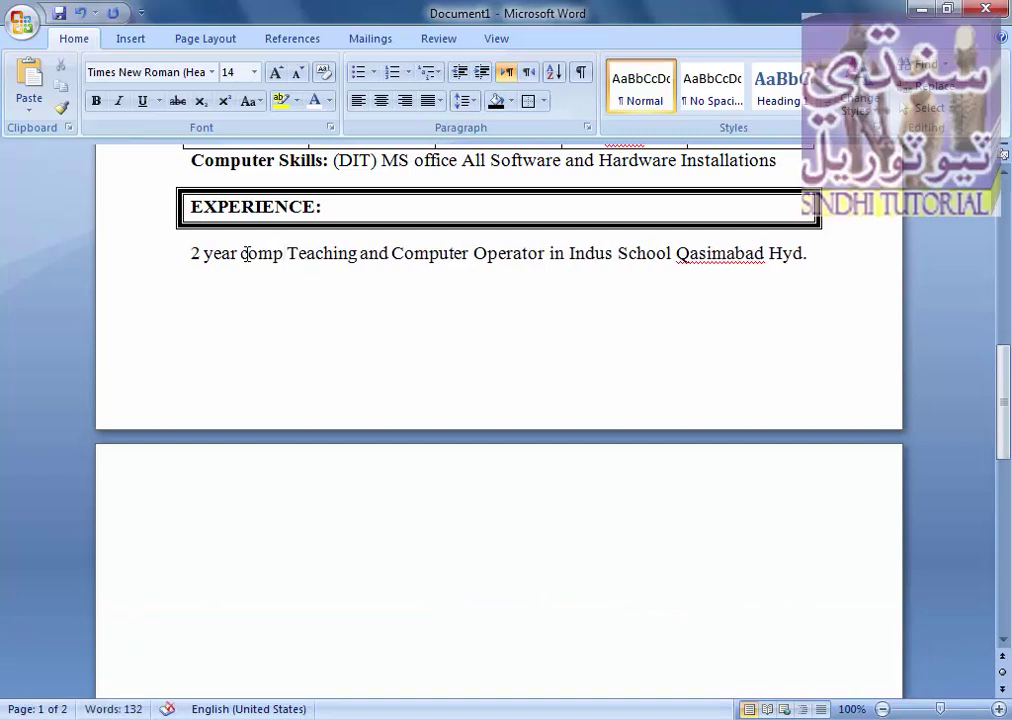
pyautogui.write('ter')
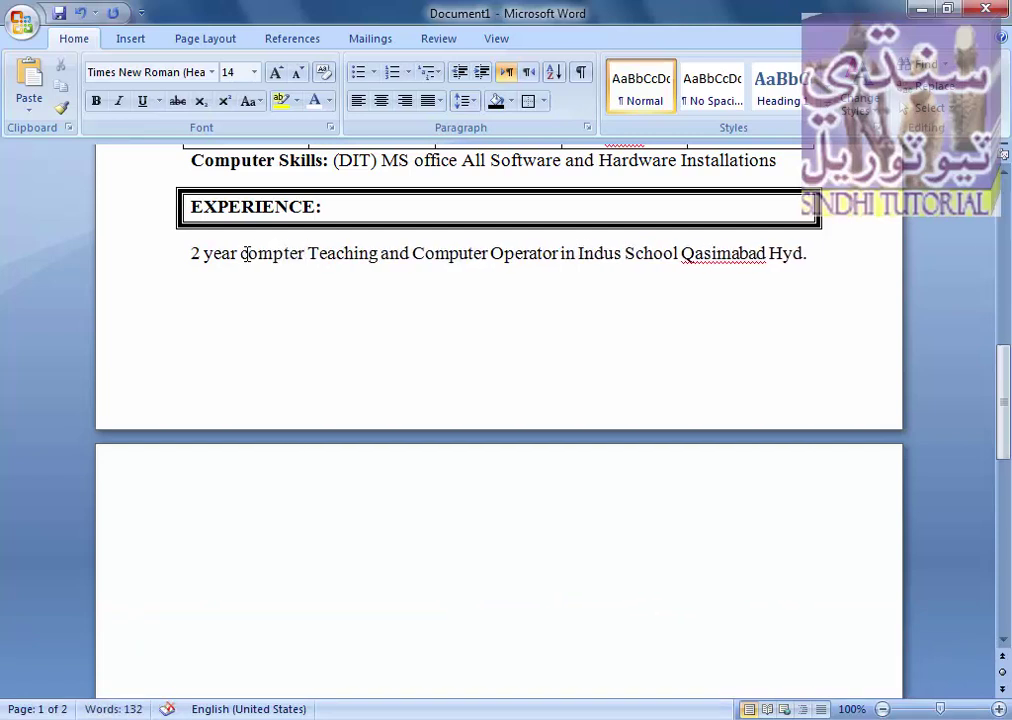
pyautogui.click(824, 258)
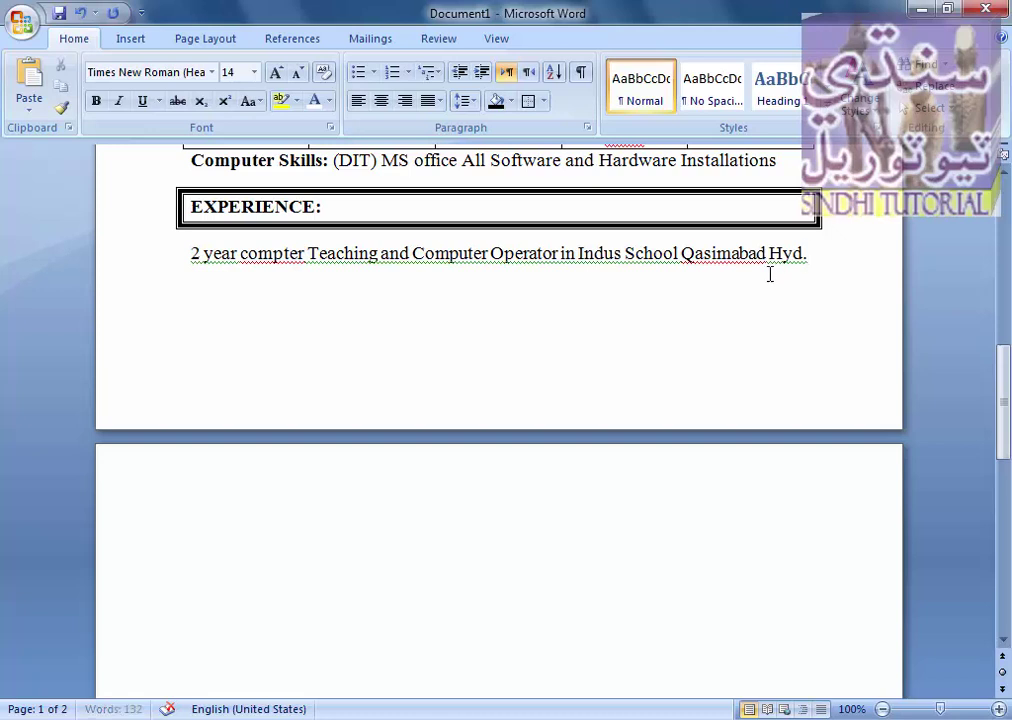
pyautogui.press('Return')
pyautogui.press('Return')
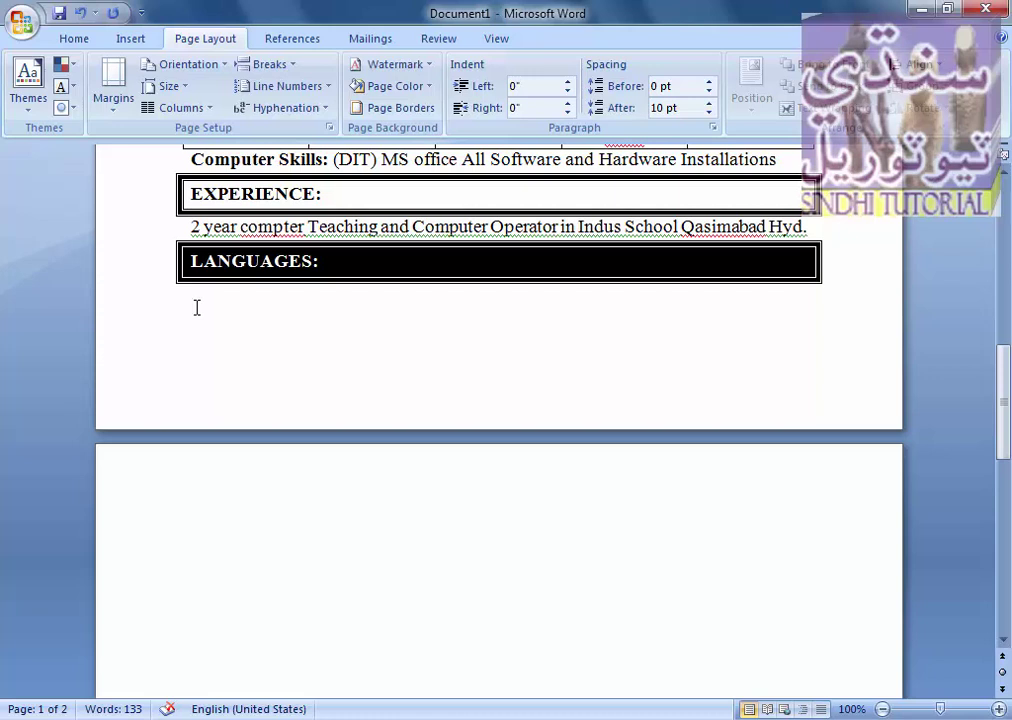
# - Finish typing 'Sindhi, Urdu, English.' under the LANGUAGES: heading
pyautogui.write('indhi, Urdu, English.')
# - Format 'Sindhi, Urdu, English.' as 14 pt Times New Roman without bold
pyautogui.moveTo(355, 312); pyautogui.dragTo(185, 309)
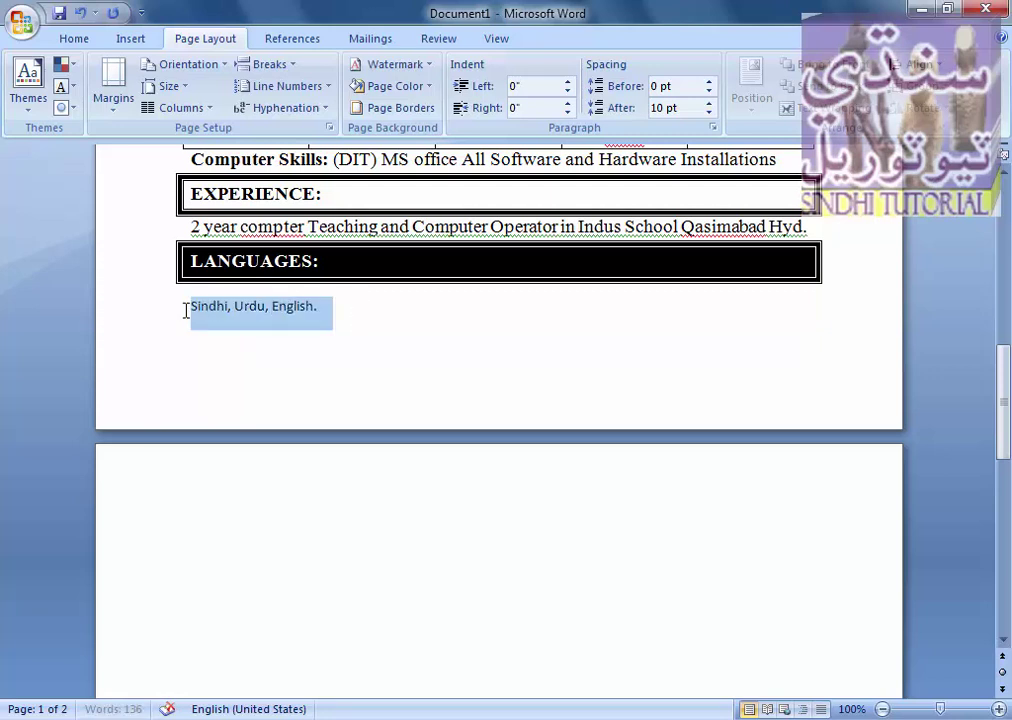
pyautogui.click(78, 42)
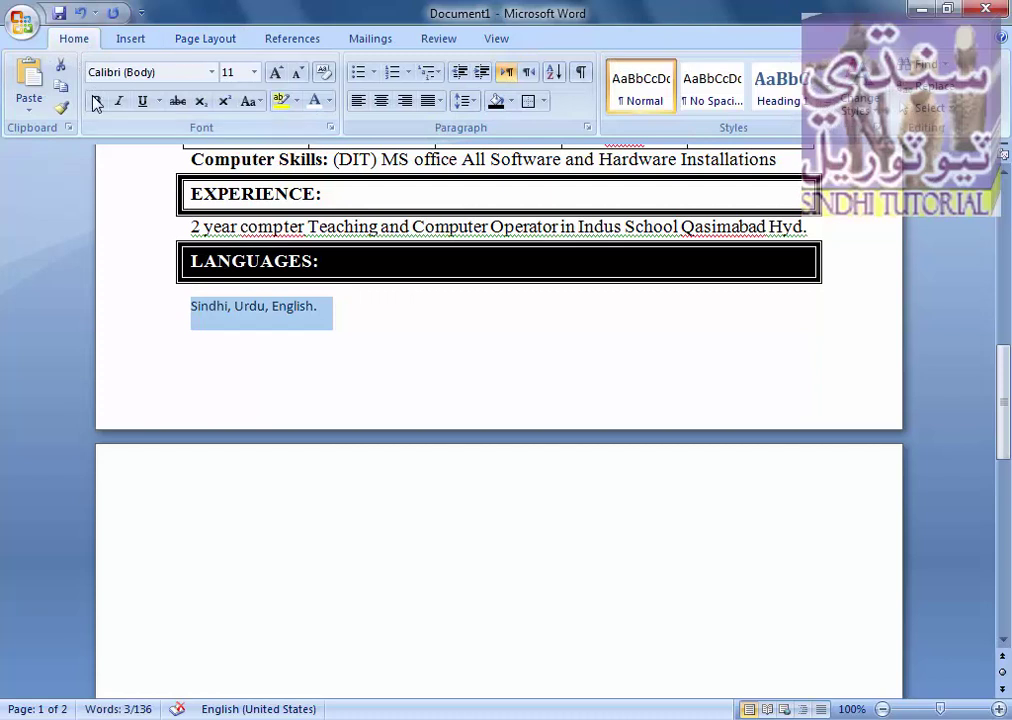
pyautogui.hotkey('ctrl', 'b')
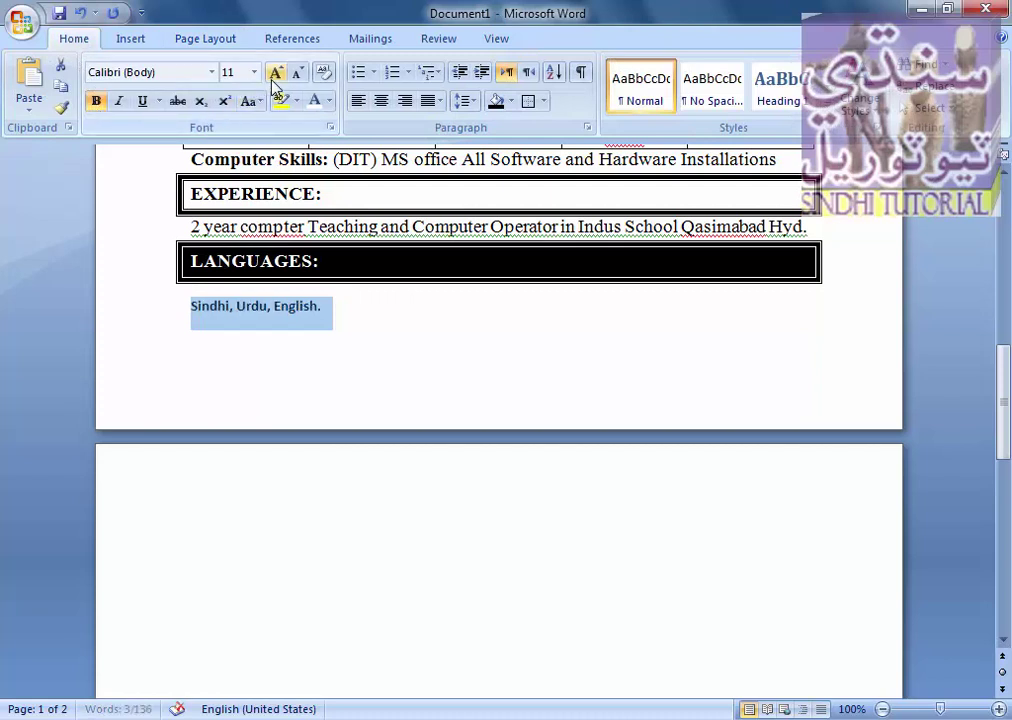
pyautogui.click(272, 78)
pyautogui.click(272, 78)
pyautogui.click(272, 78)
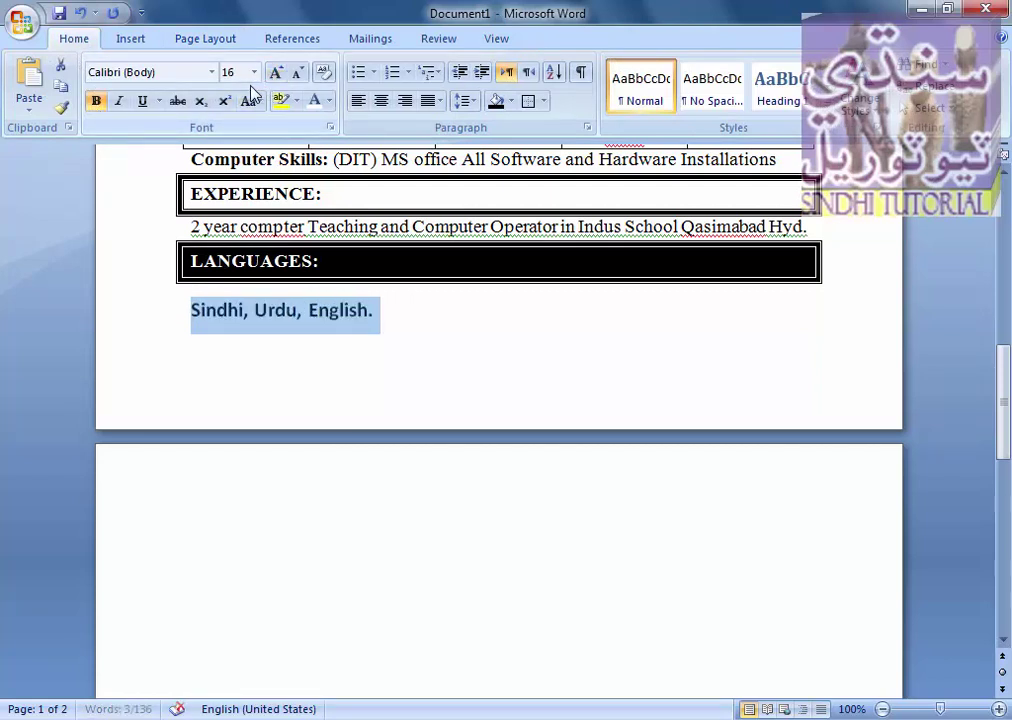
pyautogui.click(296, 74)
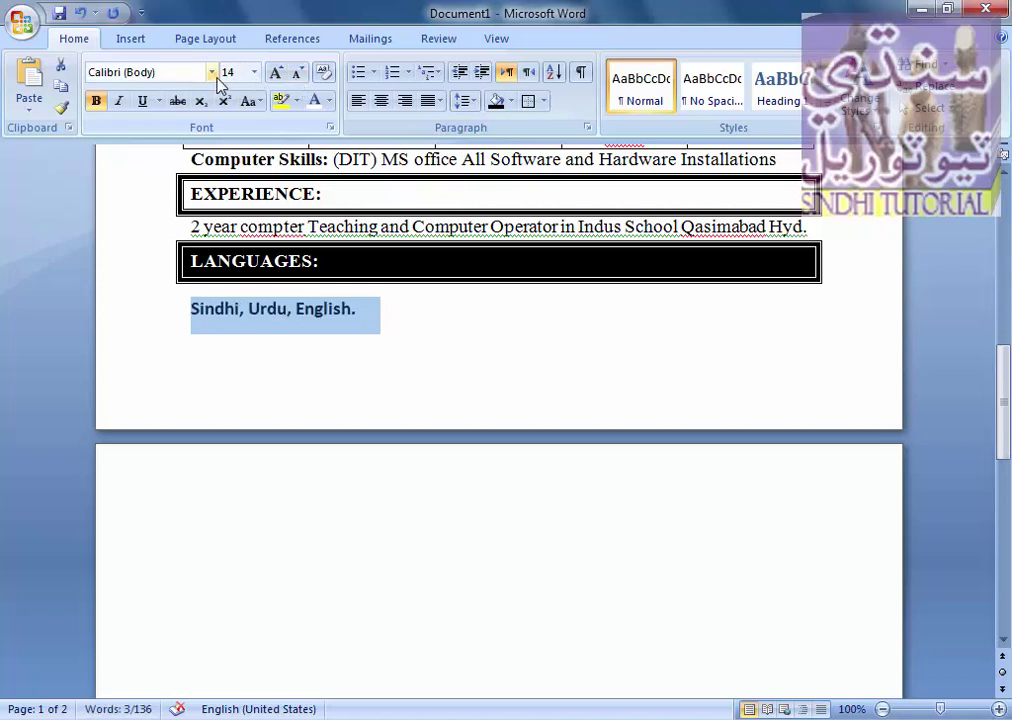
pyautogui.click(212, 72)
pyautogui.click(199, 165)
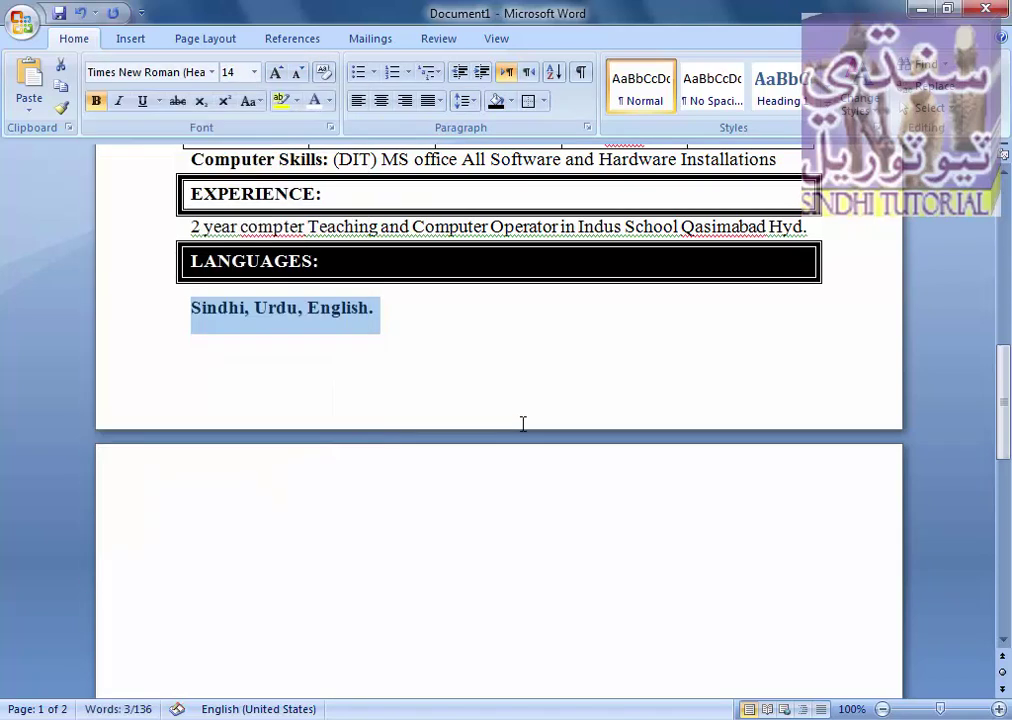
pyautogui.click(97, 101)
pyautogui.click(468, 304)
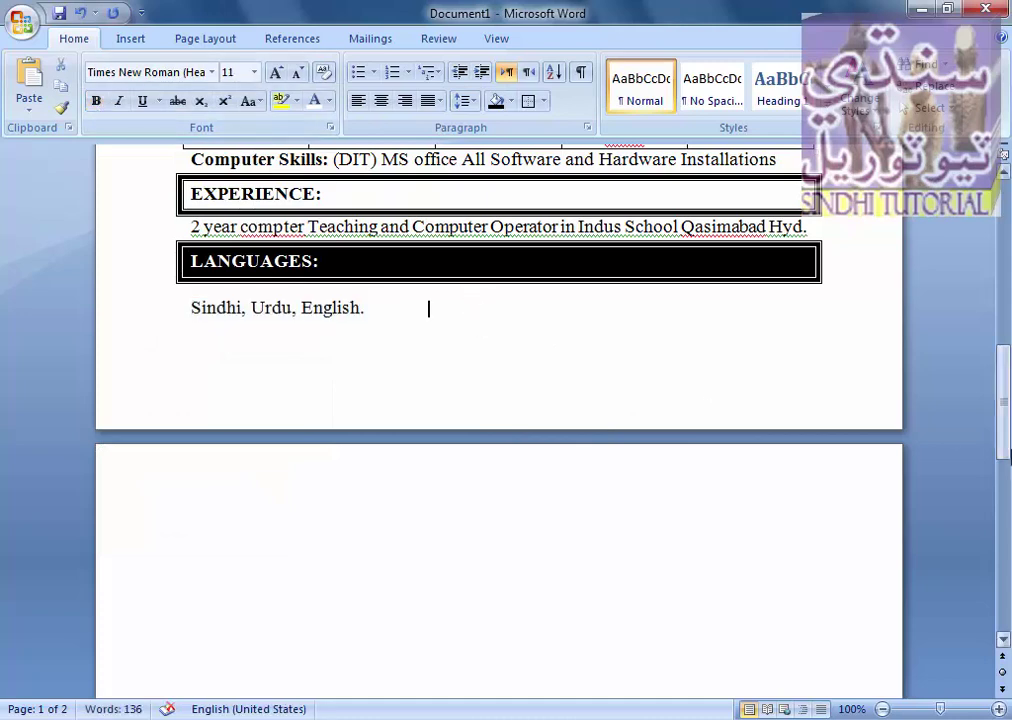
pyautogui.moveTo(1005, 365); pyautogui.dragTo(1008, 220)
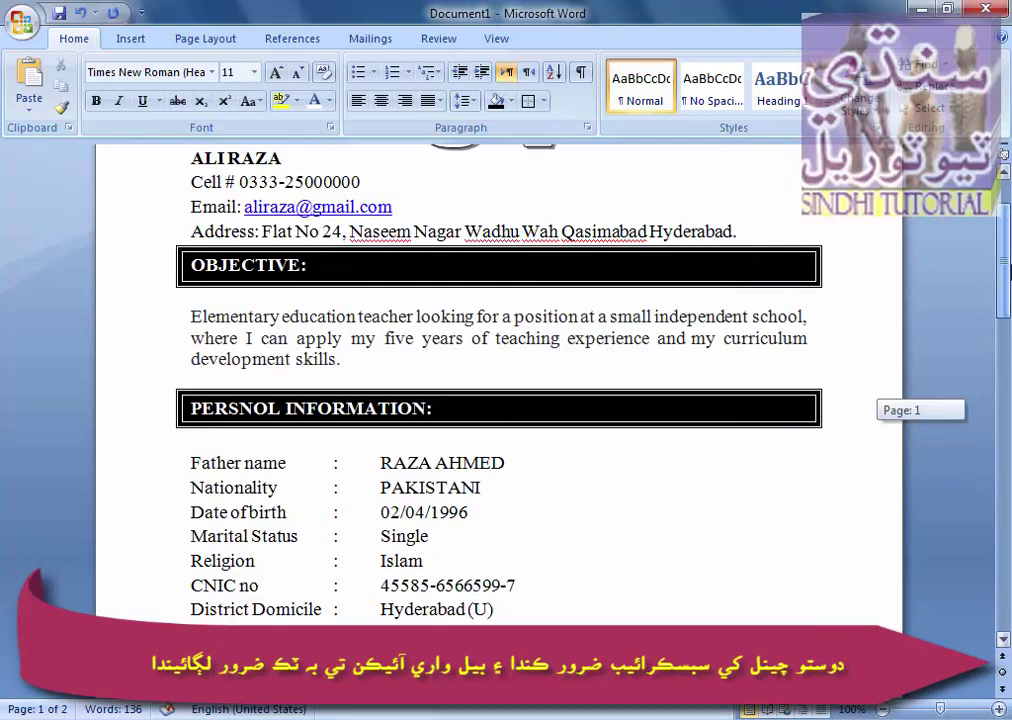